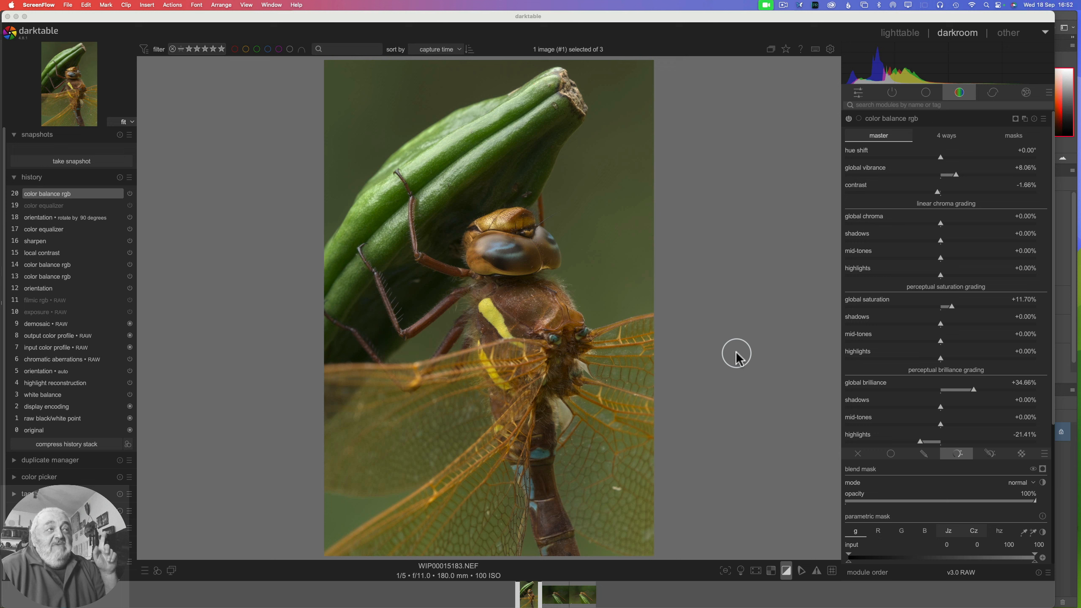
Step: Open the third dragonfly photo in the darkroom and switch to Photoshop
{"action": "left_click", "coordinate": [581, 593]}
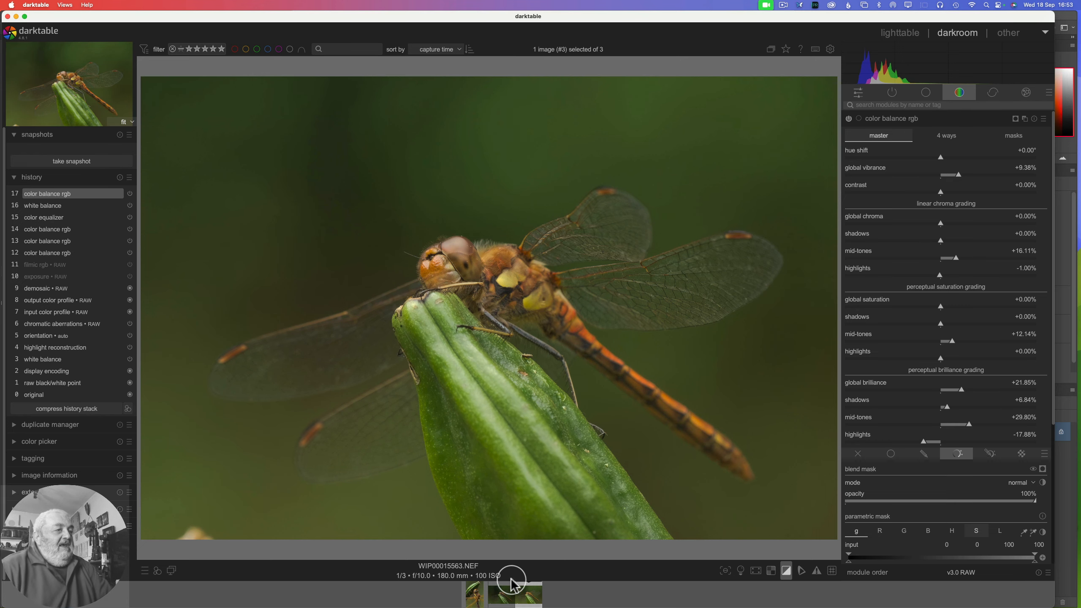
{"action": "mouse_move", "coordinate": [494, 605]}
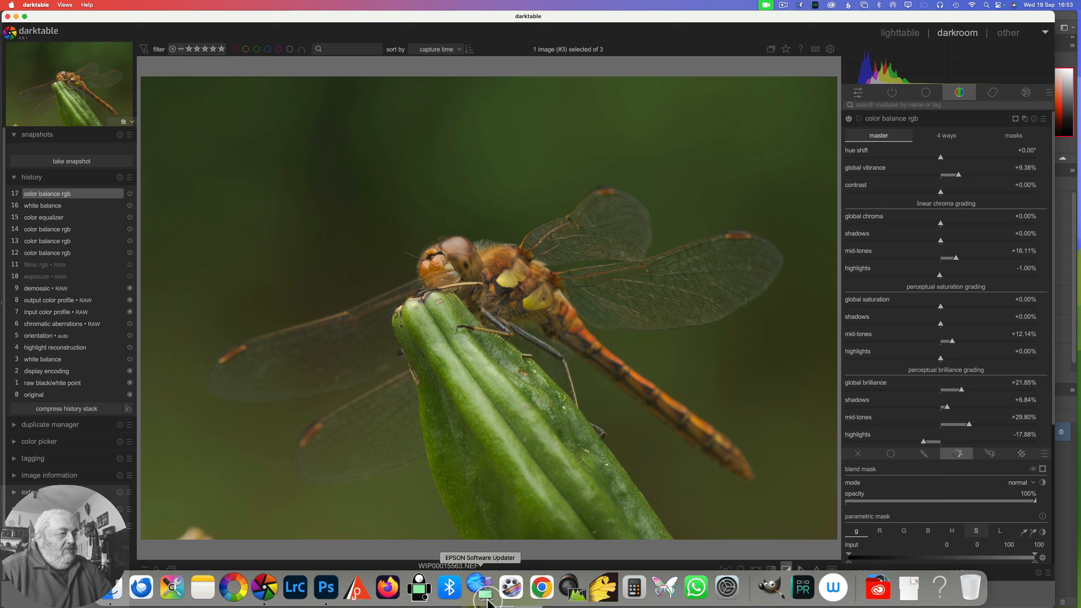
{"action": "left_click", "coordinate": [327, 592]}
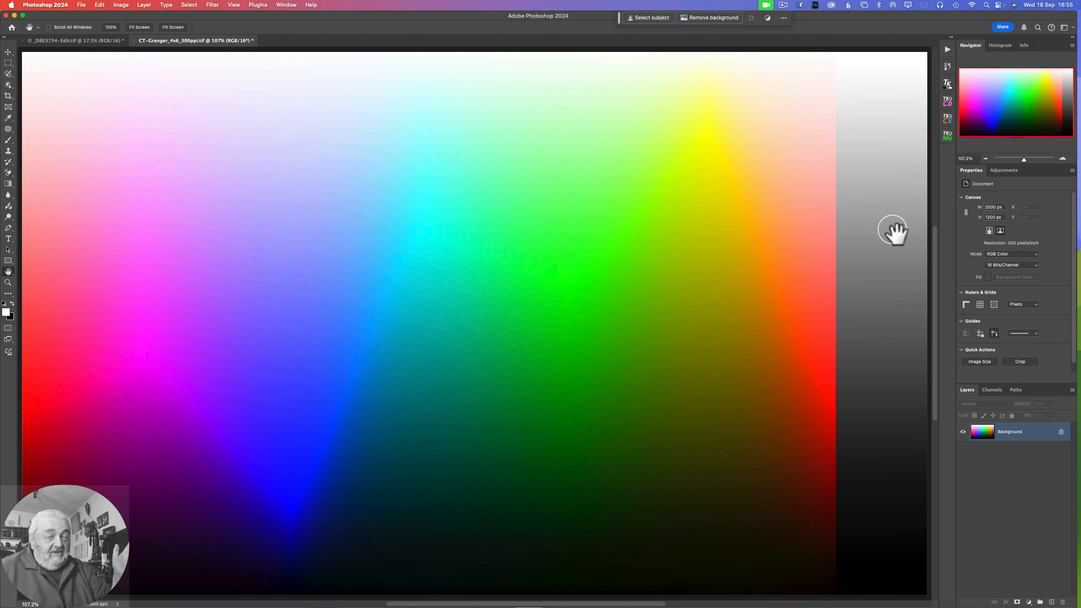
Step: Run the SAT MASK action on the CT-Granger_4x6_300ppi.tif color chart and display its SAT channel alone
{"action": "left_click", "coordinate": [947, 51]}
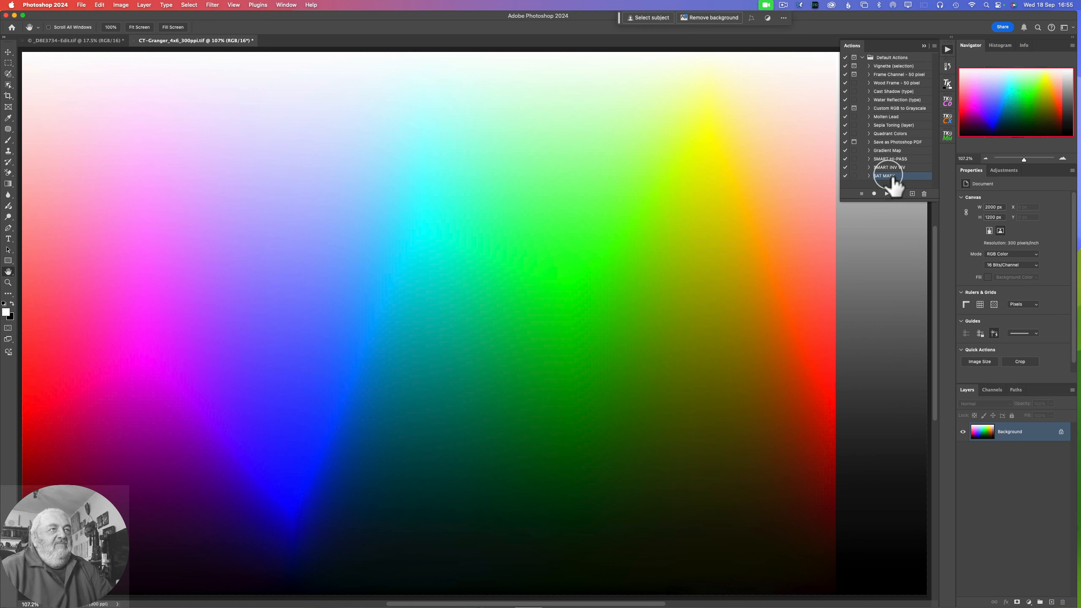
{"action": "left_click", "coordinate": [886, 195]}
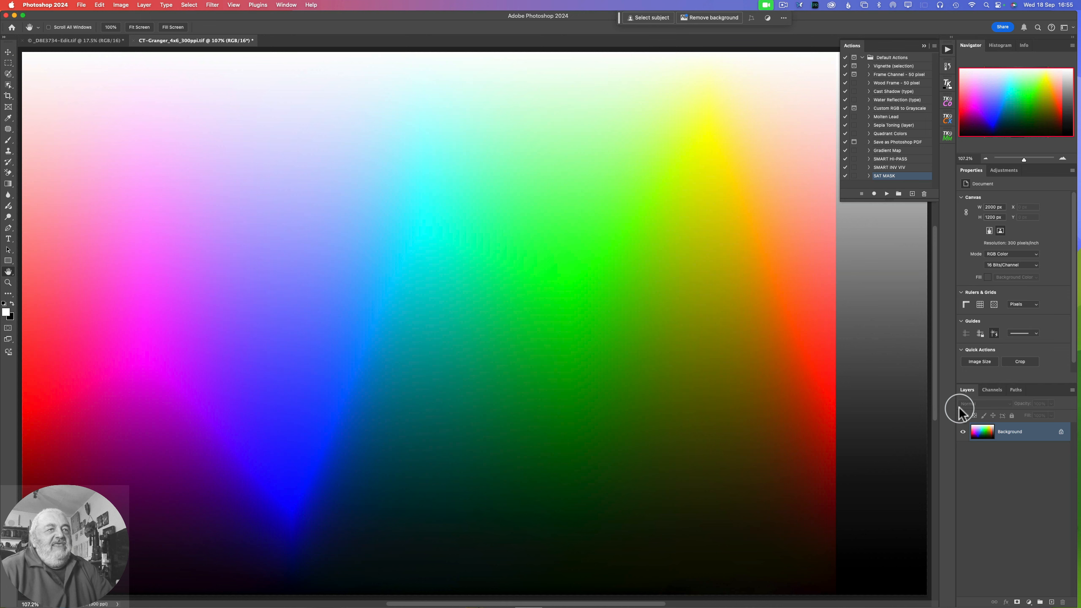
{"action": "left_click", "coordinate": [992, 390]}
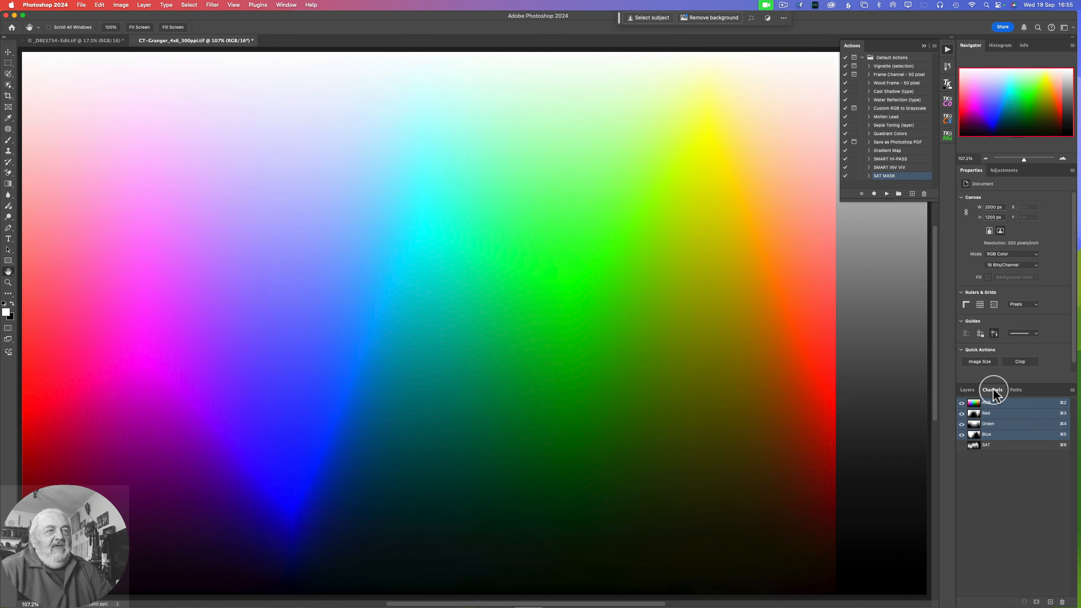
{"action": "left_click", "coordinate": [974, 446]}
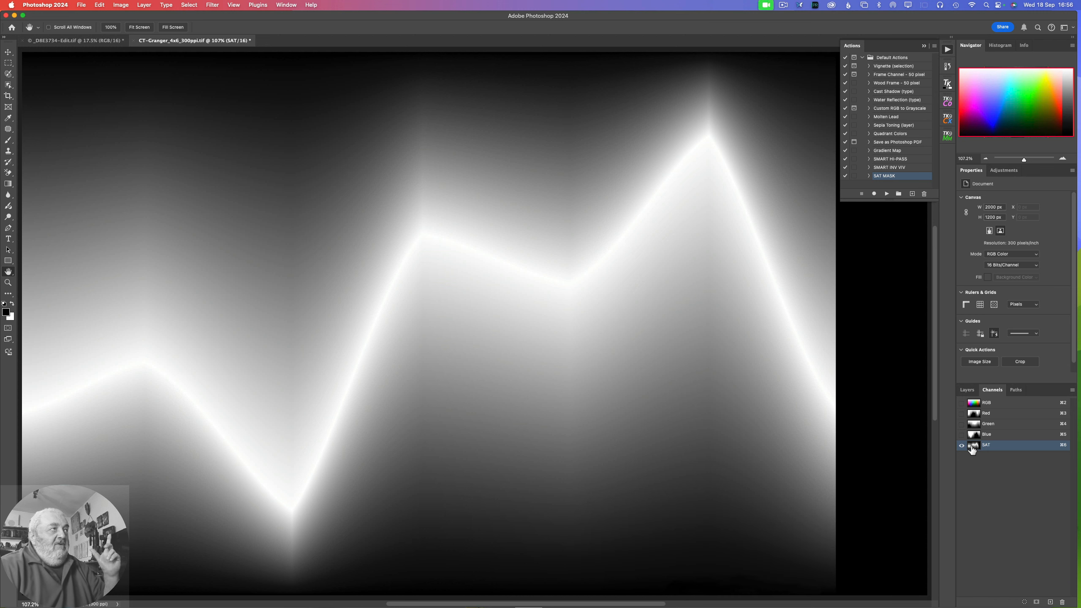
Step: Run the SAT MASK action on the seascape document and view its SAT channel alone before restoring the RGB composite
{"action": "left_click", "coordinate": [62, 41]}
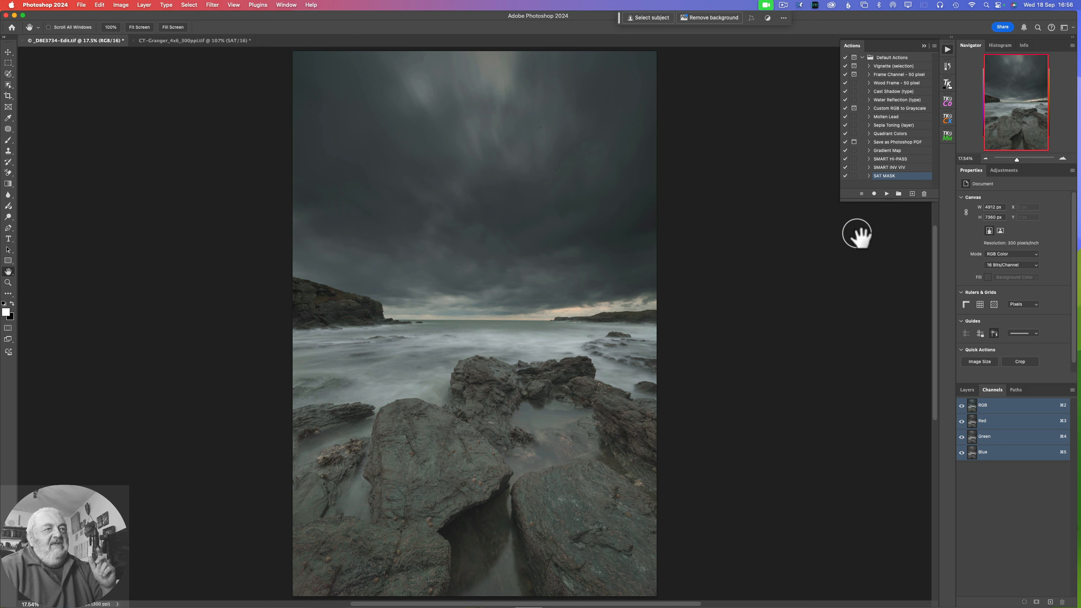
{"action": "left_click", "coordinate": [887, 194]}
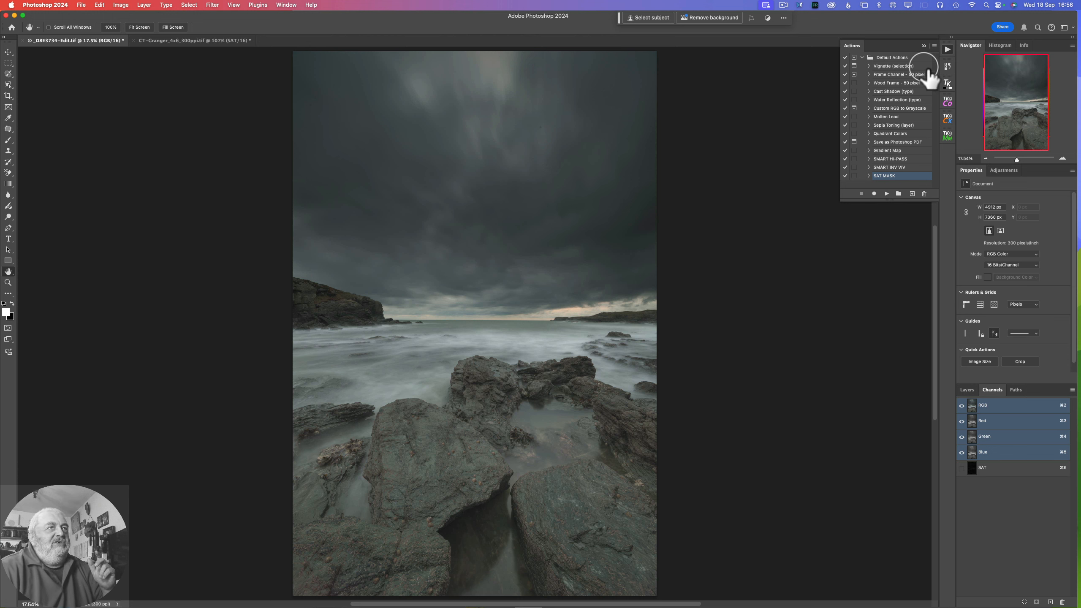
{"action": "left_click", "coordinate": [924, 46]}
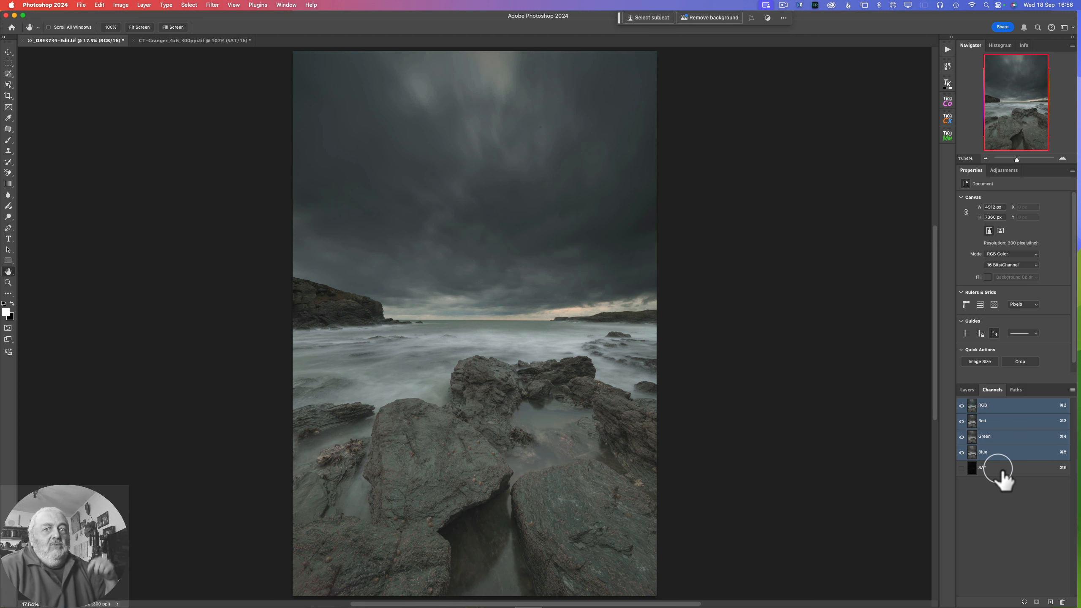
{"action": "left_click", "coordinate": [972, 471]}
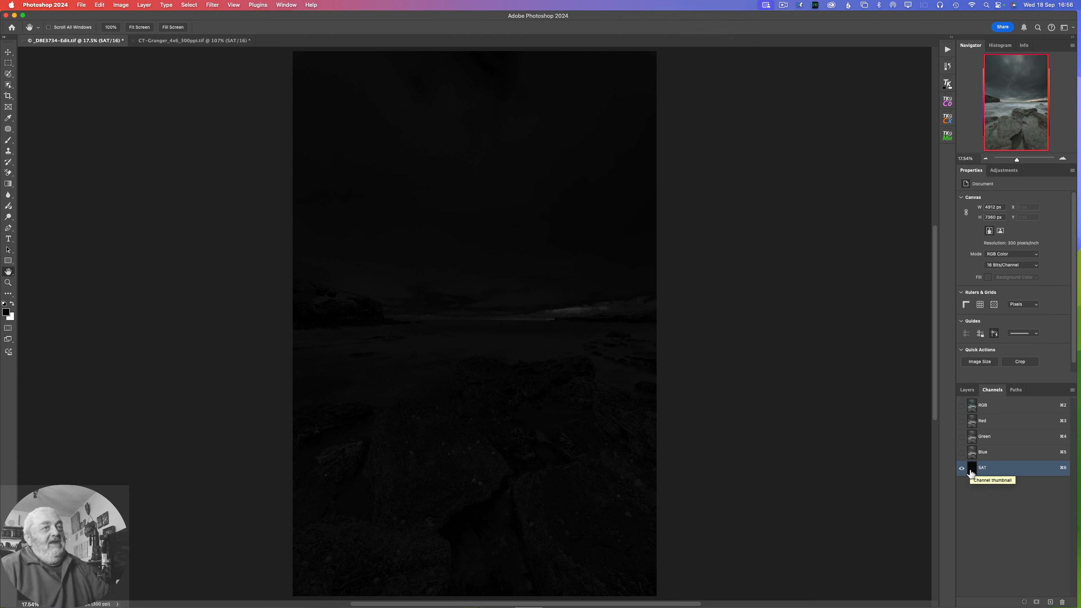
{"action": "left_click", "coordinate": [978, 409]}
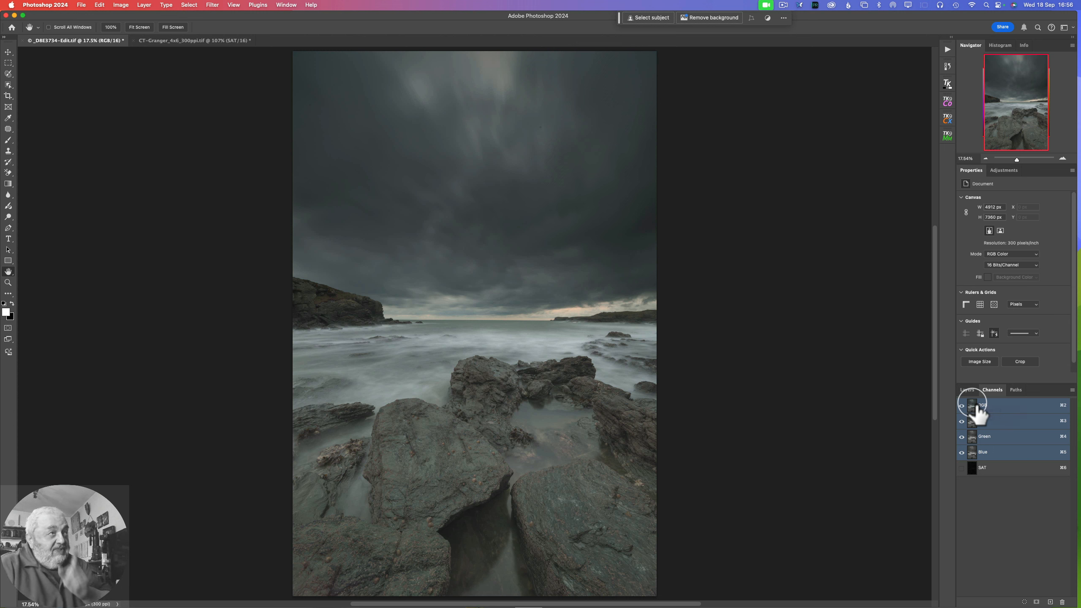
Step: Load the seascape's SAT channel as a new selection
{"action": "left_click", "coordinate": [187, 7]}
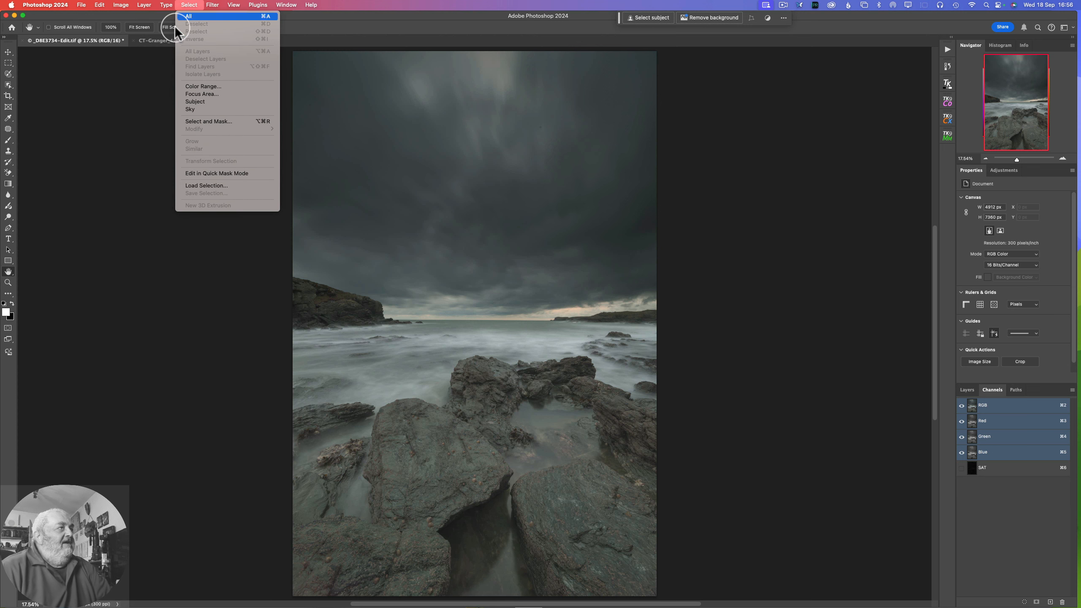
{"action": "left_click", "coordinate": [209, 186]}
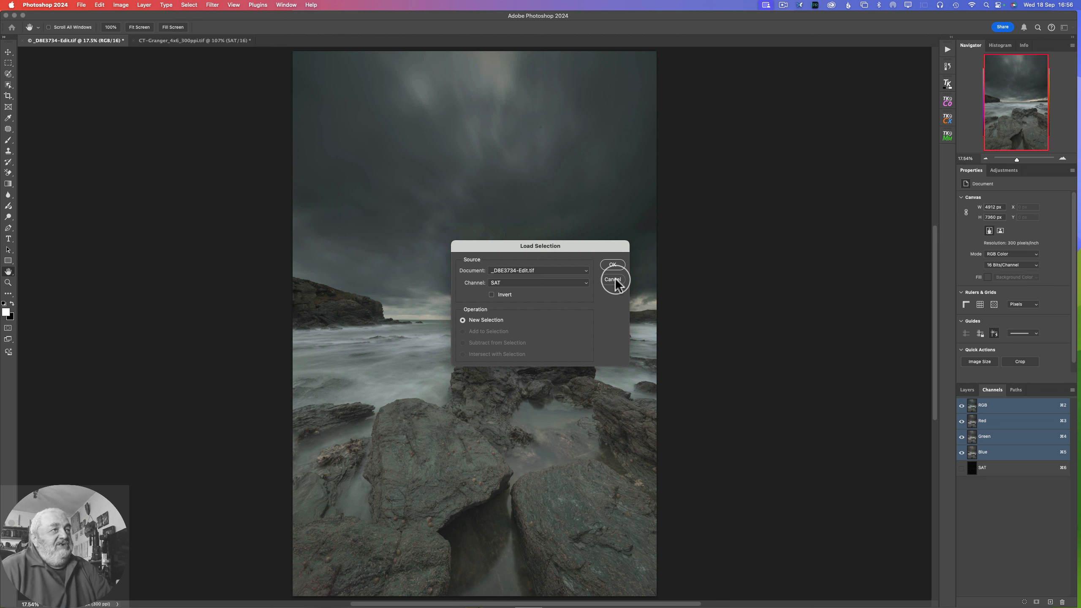
{"action": "left_click", "coordinate": [613, 265]}
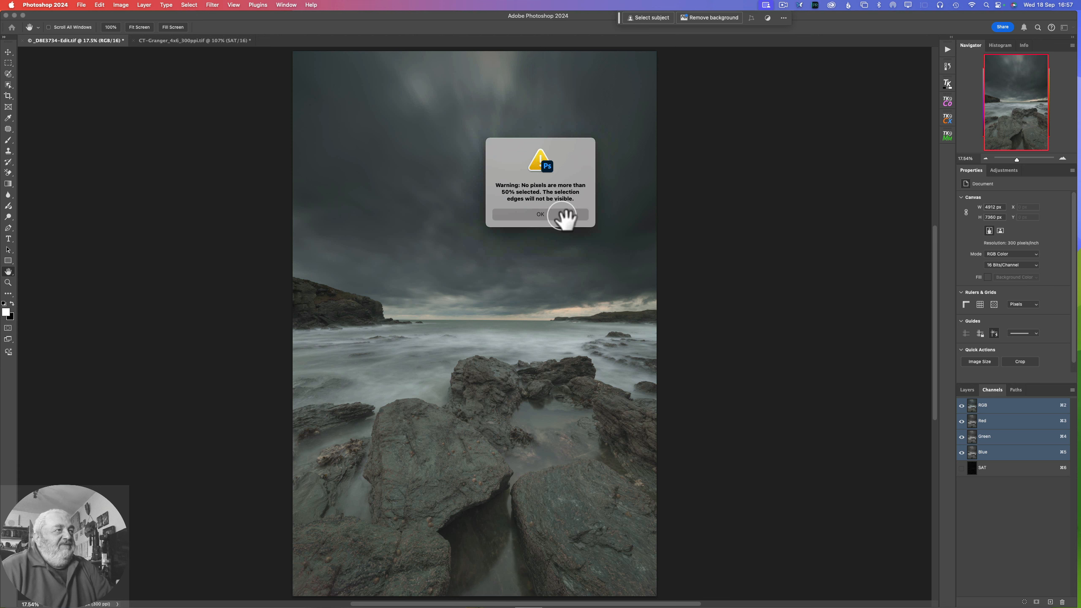
{"action": "left_click", "coordinate": [541, 214]}
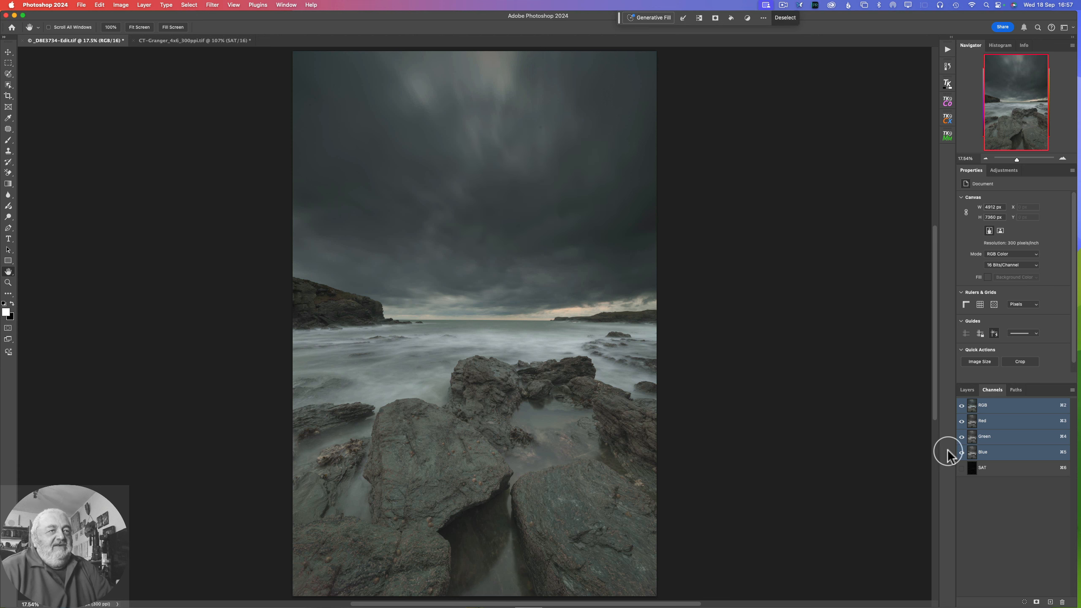
Step: Add a Hue/Saturation adjustment layer masked by the loaded selection and set its saturation to +100
{"action": "left_click", "coordinate": [967, 389]}
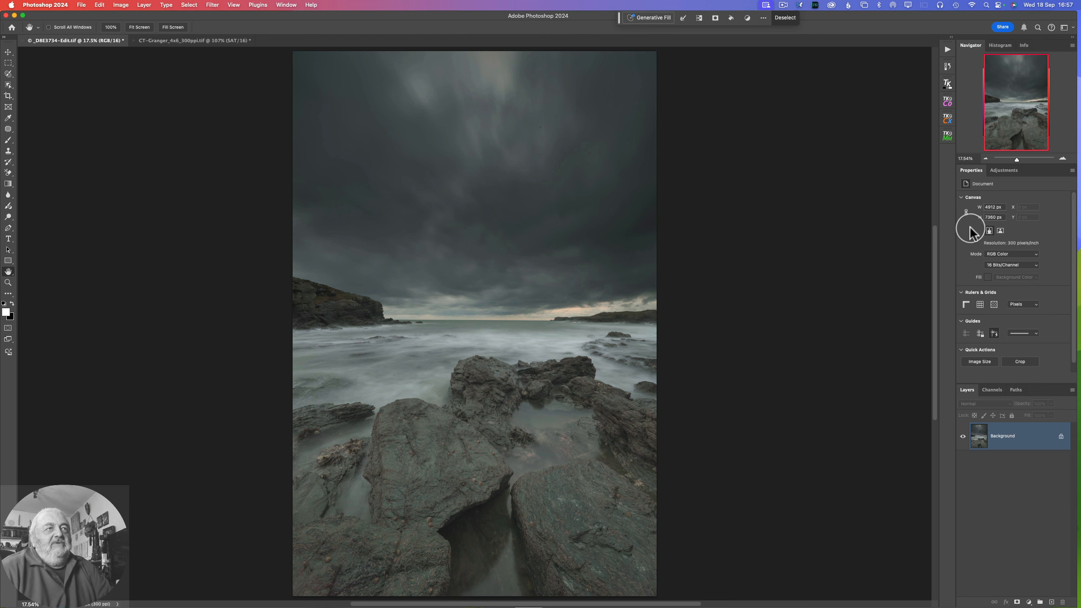
{"action": "left_click", "coordinate": [1004, 170]}
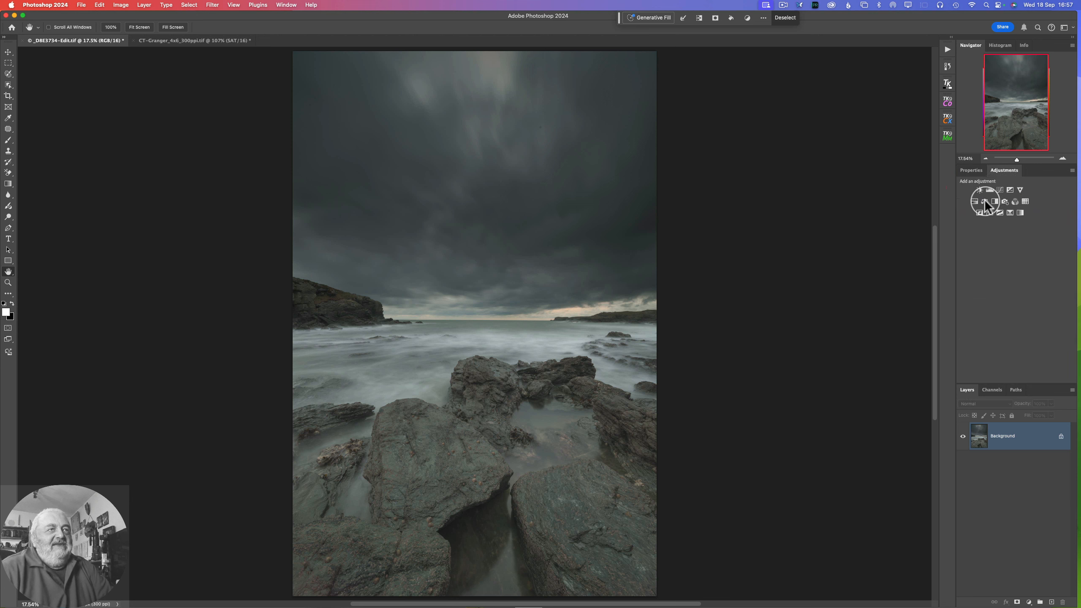
{"action": "left_click", "coordinate": [975, 201]}
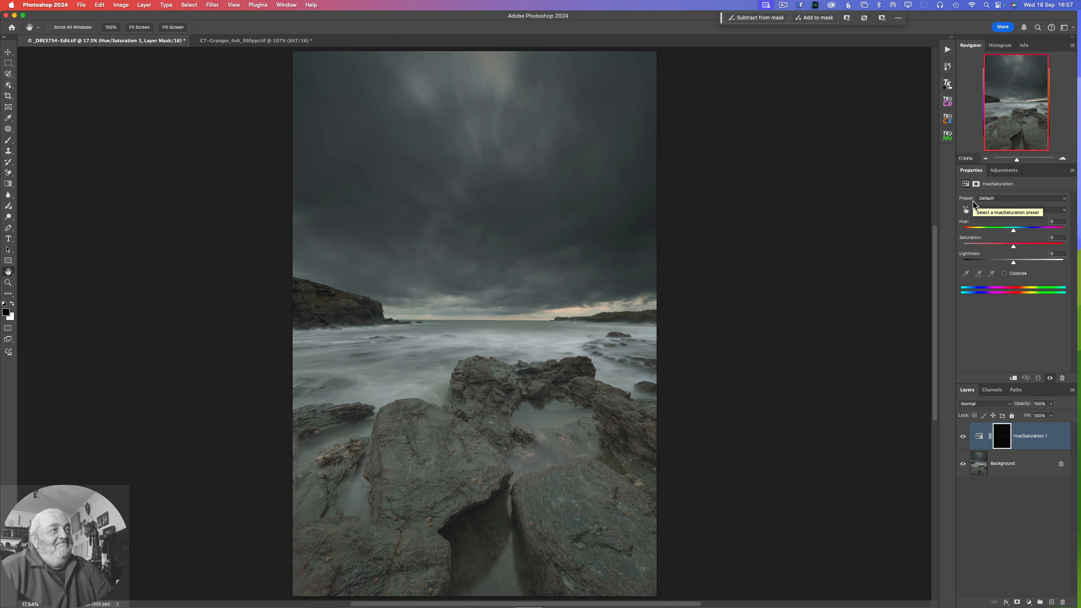
{"action": "left_click", "coordinate": [1013, 247]}
{"action": "left_click_drag", "start_coordinate": [1014, 247], "coordinate": [1079, 260]}
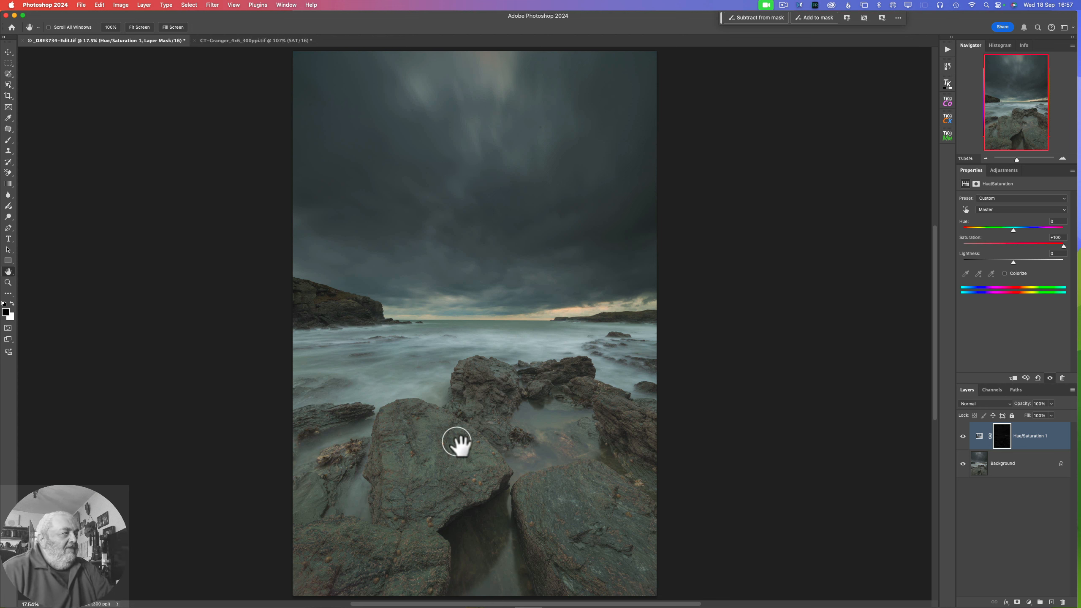
Step: Examine the saturation boost at 100% magnification along the horizon and on the foreground rocks
{"action": "left_click", "coordinate": [8, 282]}
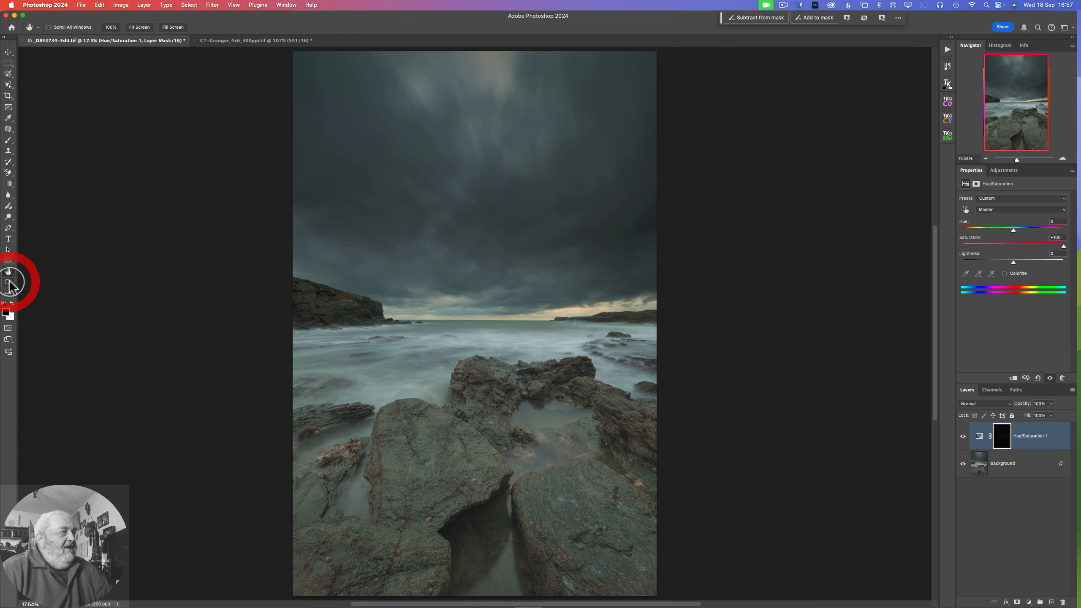
{"action": "double_click", "coordinate": [8, 283]}
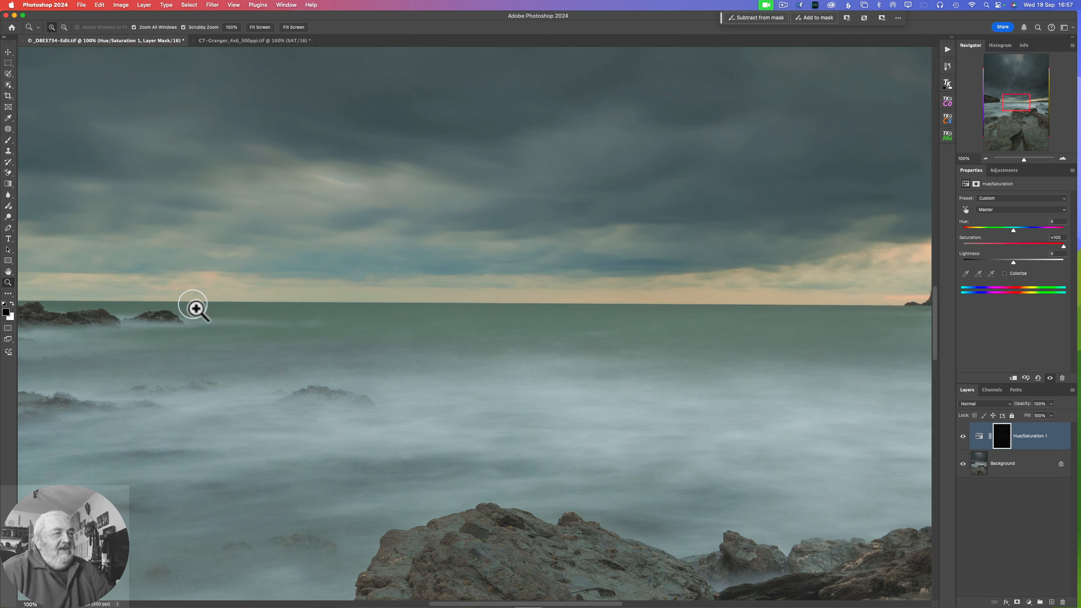
{"action": "left_click_drag", "start_coordinate": [935, 355], "coordinate": [908, 477]}
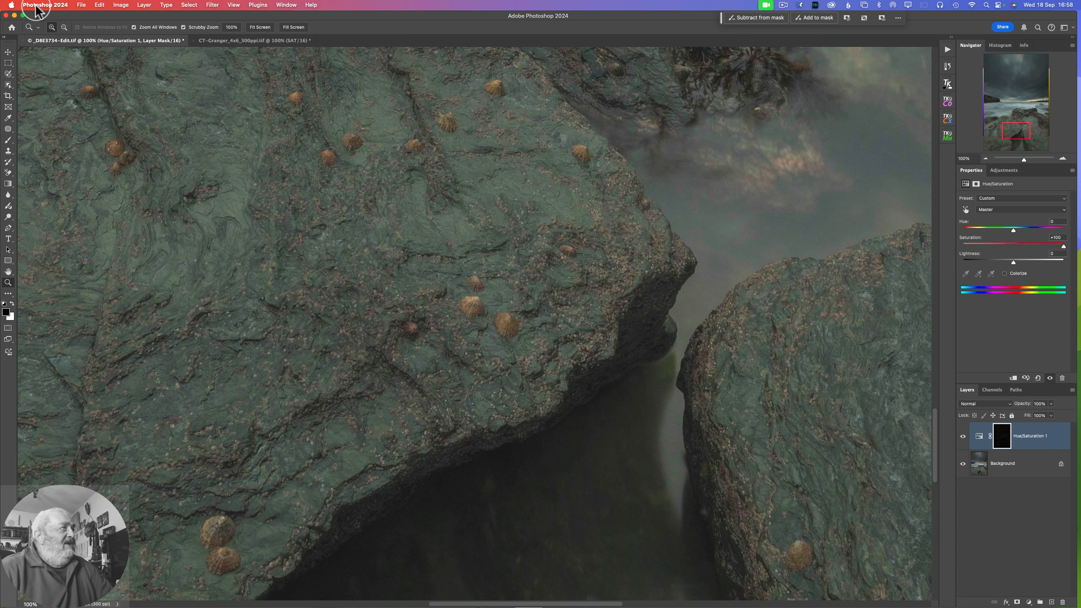
Step: Switch back to darktable and discard the edit history of all three dragonfly photos
{"action": "left_click", "coordinate": [14, 16]}
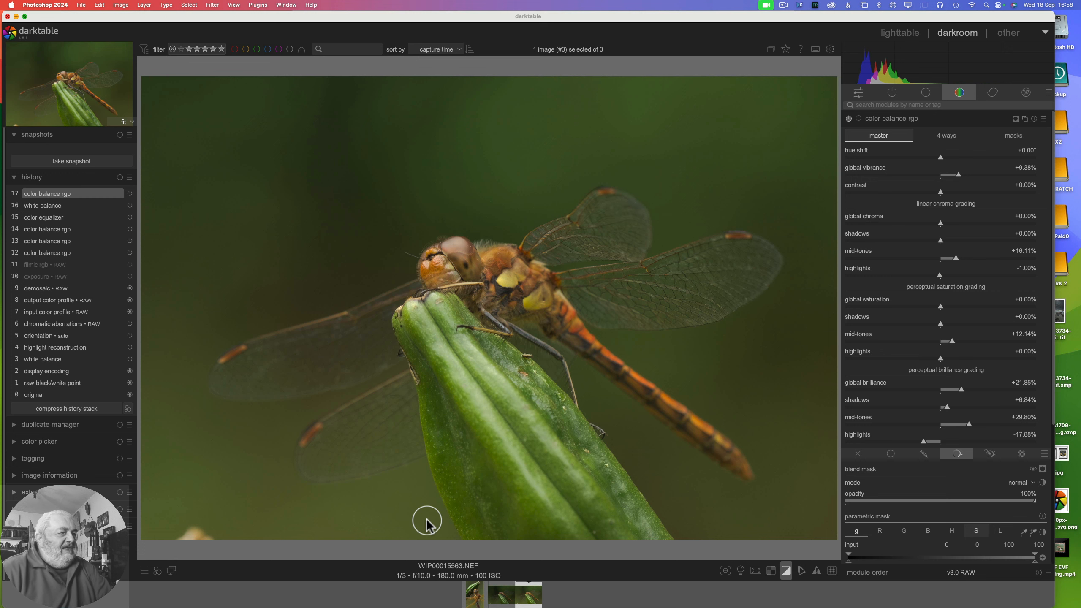
{"action": "left_click", "coordinate": [476, 596]}
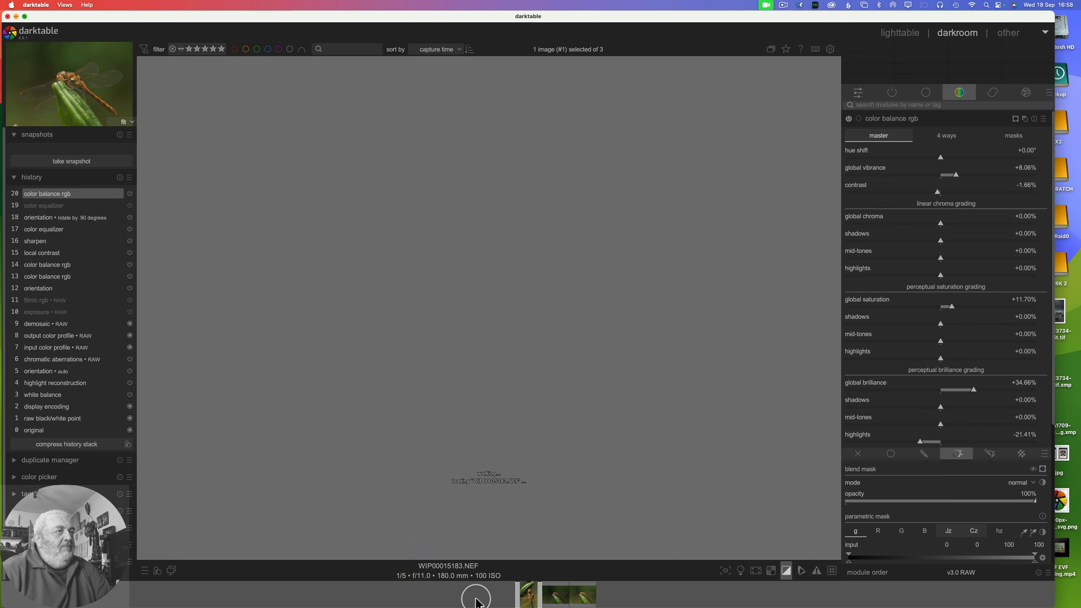
{"action": "left_click", "coordinate": [891, 34]}
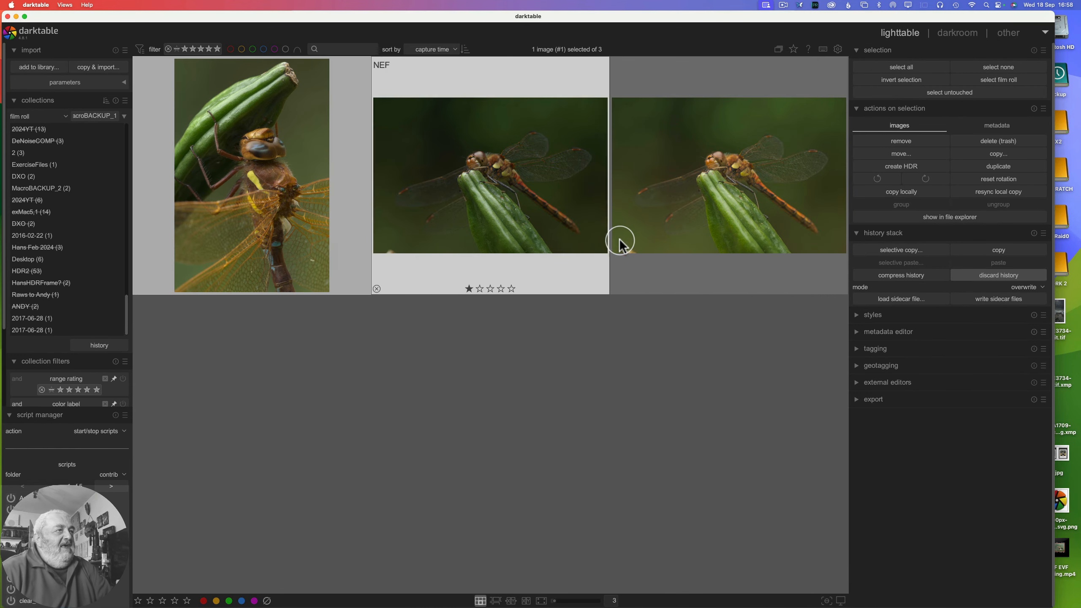
{"action": "left_click", "coordinate": [685, 217], "text": "shift"}
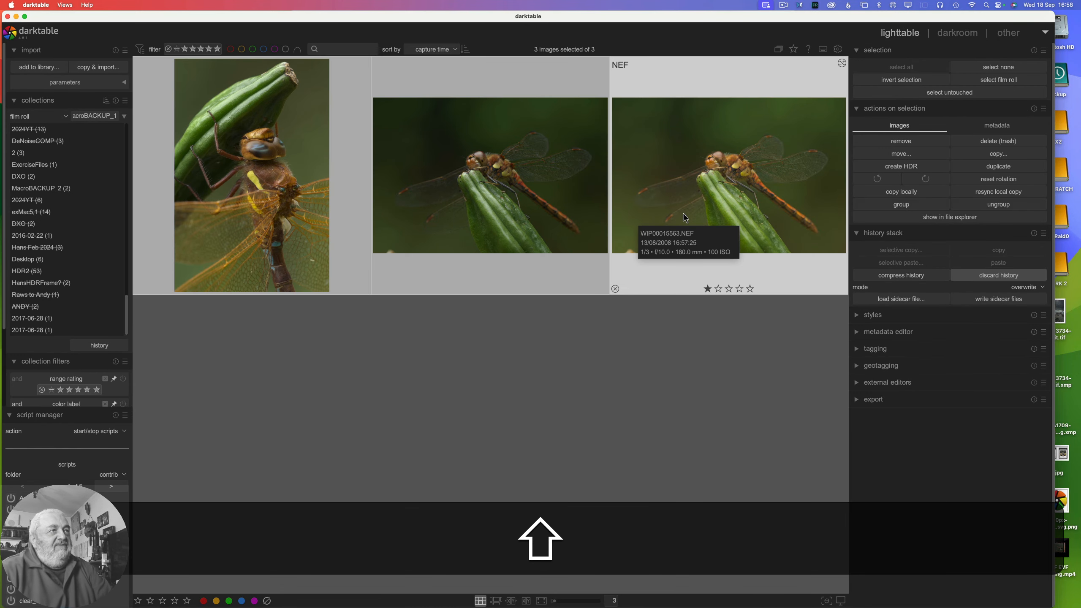
{"action": "left_click", "coordinate": [1005, 276]}
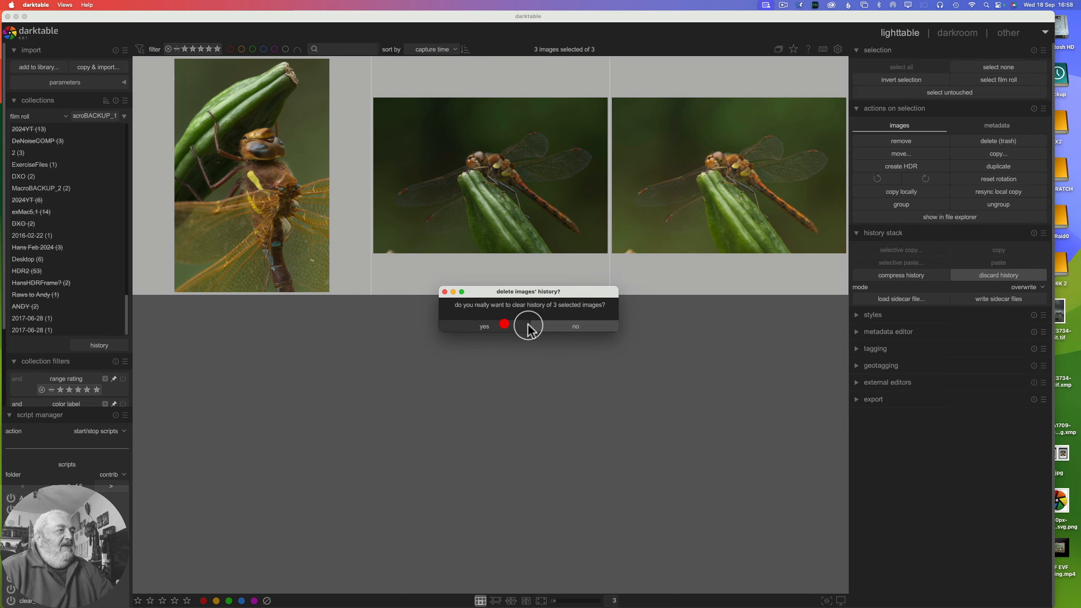
{"action": "left_click", "coordinate": [496, 324]}
{"action": "left_click", "coordinate": [500, 379]}
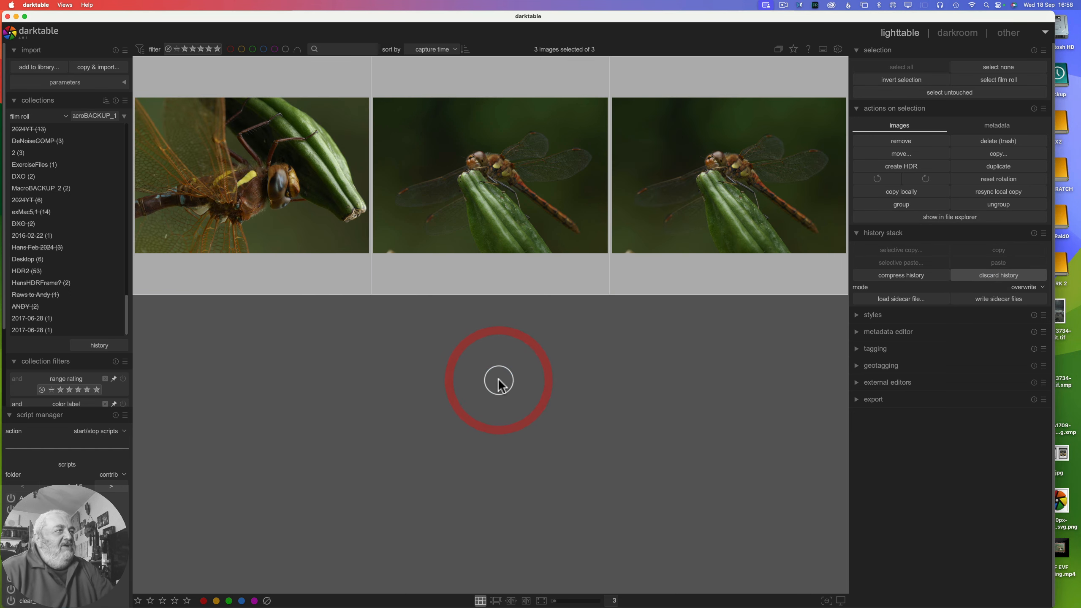
Step: Rotate the first dragonfly photo 90 degrees counter-clockwise and open it in the darkroom
{"action": "left_click", "coordinate": [282, 188]}
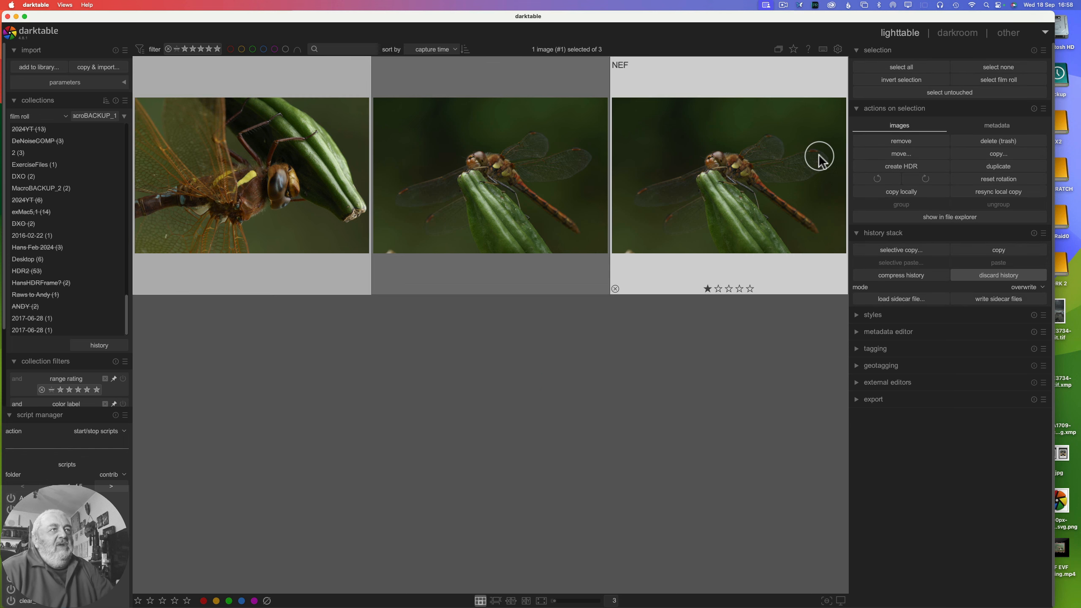
{"action": "left_click", "coordinate": [879, 180]}
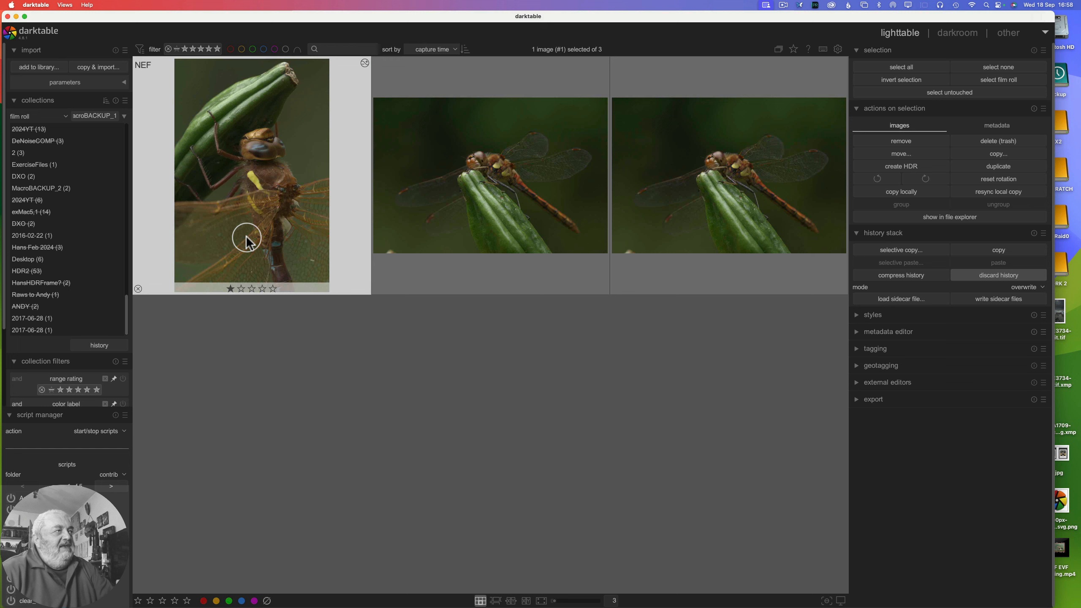
{"action": "double_click", "coordinate": [260, 187]}
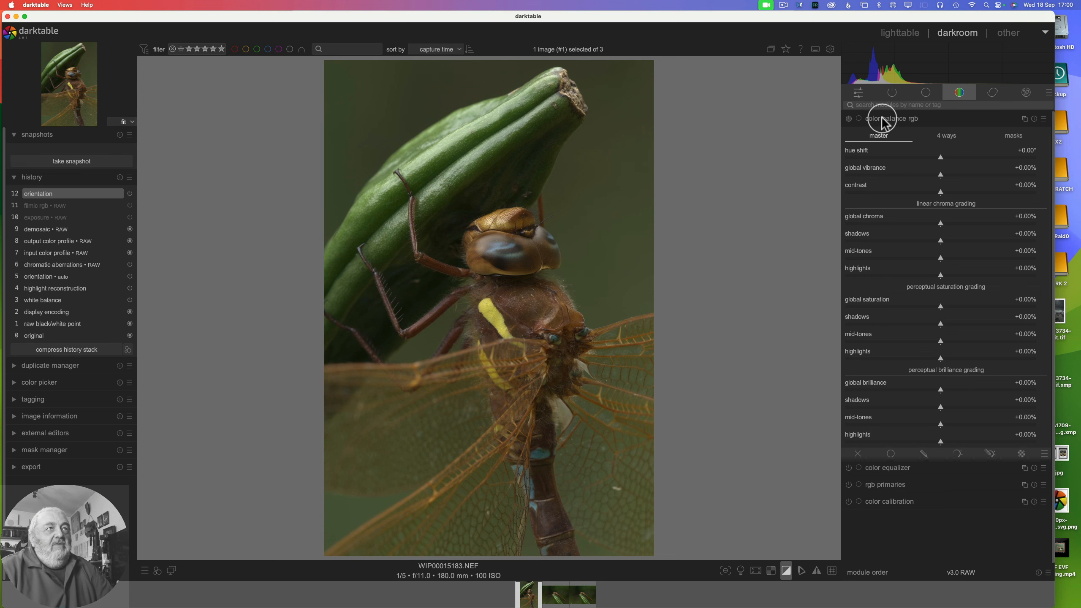
Step: Enable the color balance rgb module and give it a parametric mask
{"action": "left_click", "coordinate": [849, 120]}
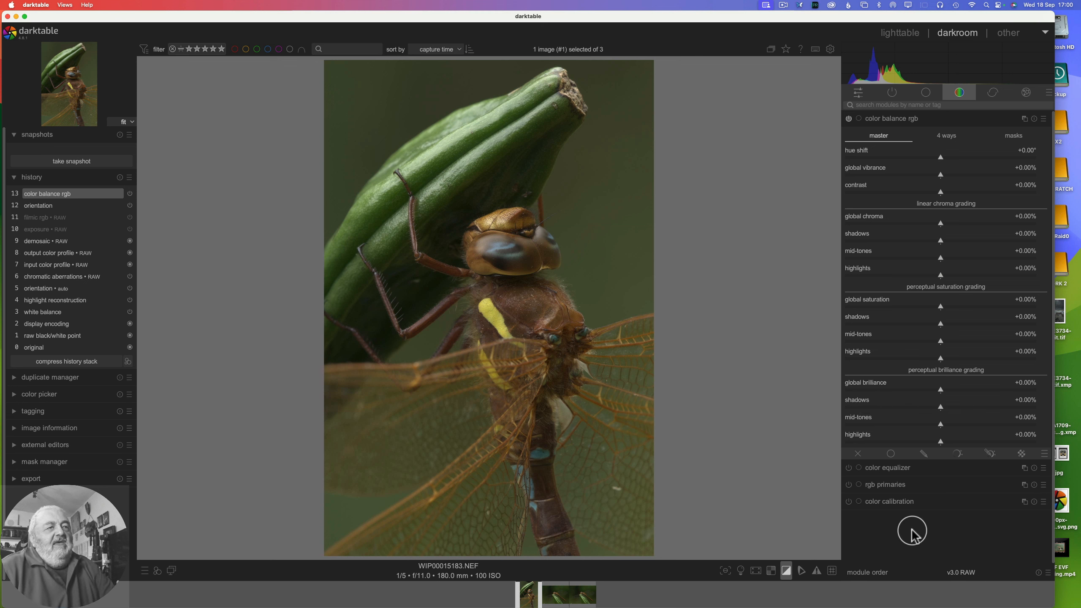
{"action": "left_click", "coordinate": [958, 454]}
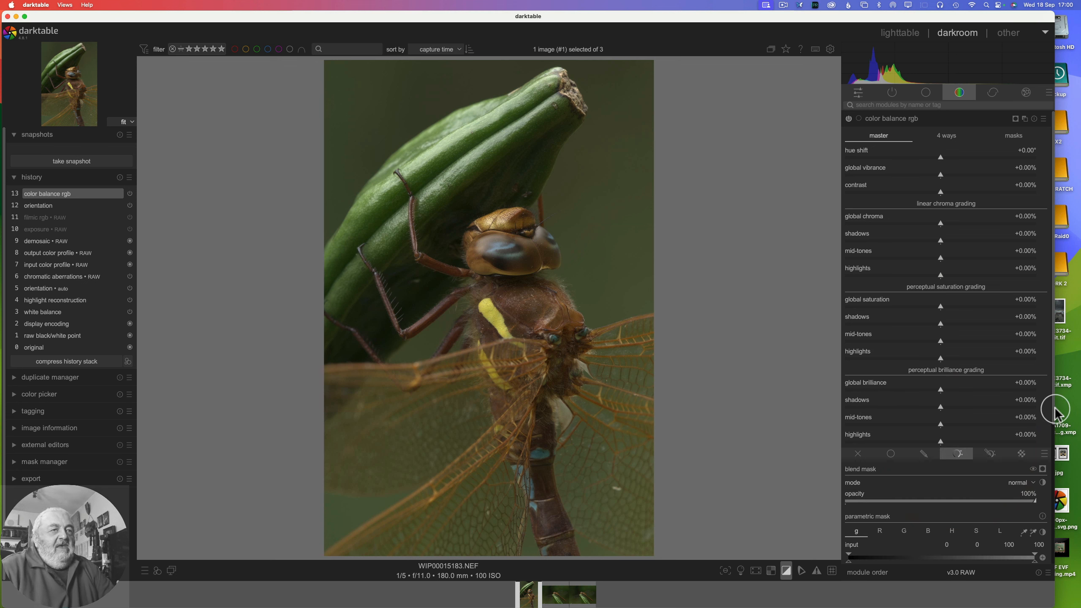
{"action": "scroll", "coordinate": [1047, 430], "scroll_direction": "down", "scroll_amount": 5}
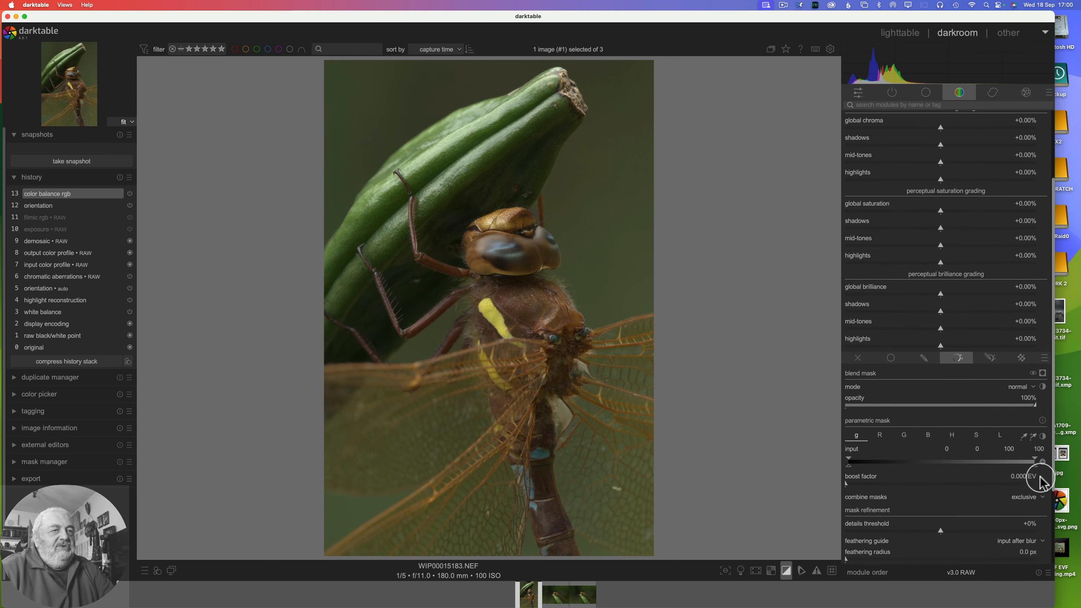
Step: Compare the parametric mask channels offered by the RGB (scene) and RGB (display) blend colorspaces
{"action": "scroll", "coordinate": [1038, 486], "scroll_direction": "down", "scroll_amount": 3}
{"action": "left_click", "coordinate": [1040, 511]}
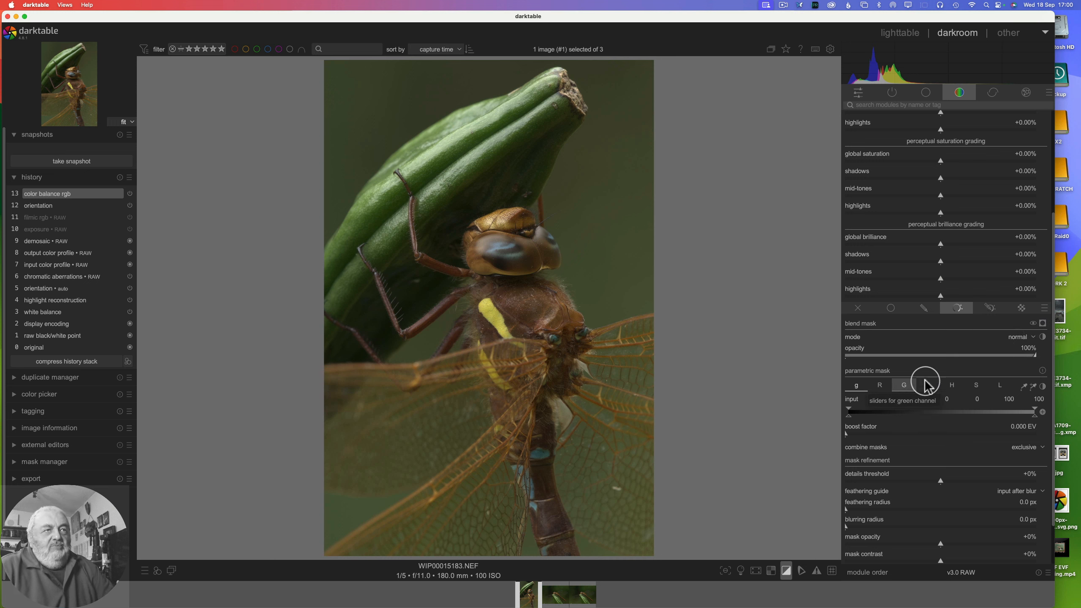
{"action": "left_click", "coordinate": [1045, 310]}
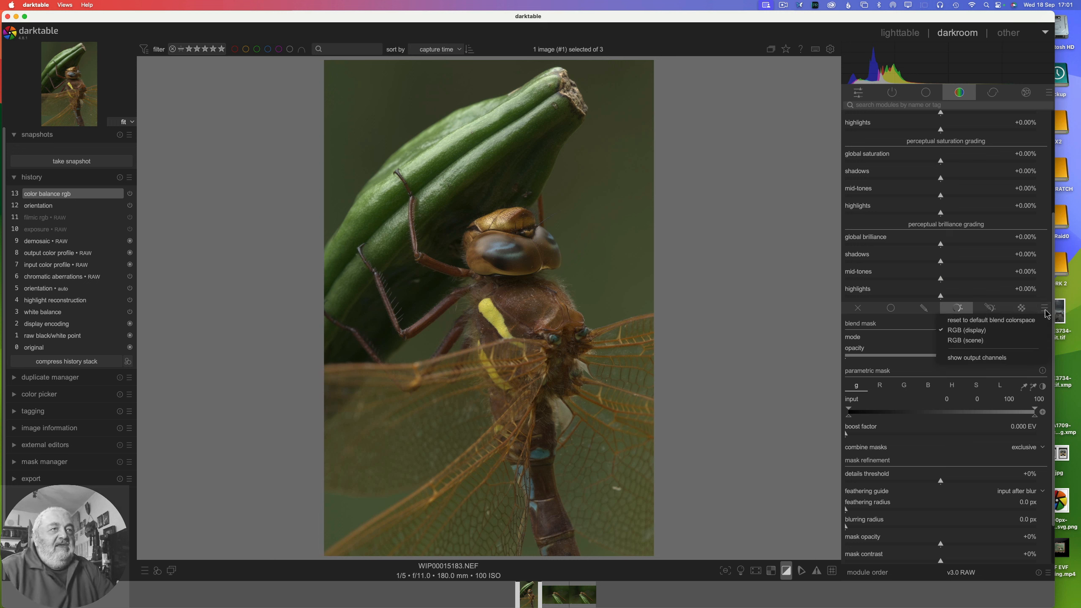
{"action": "left_click", "coordinate": [976, 343]}
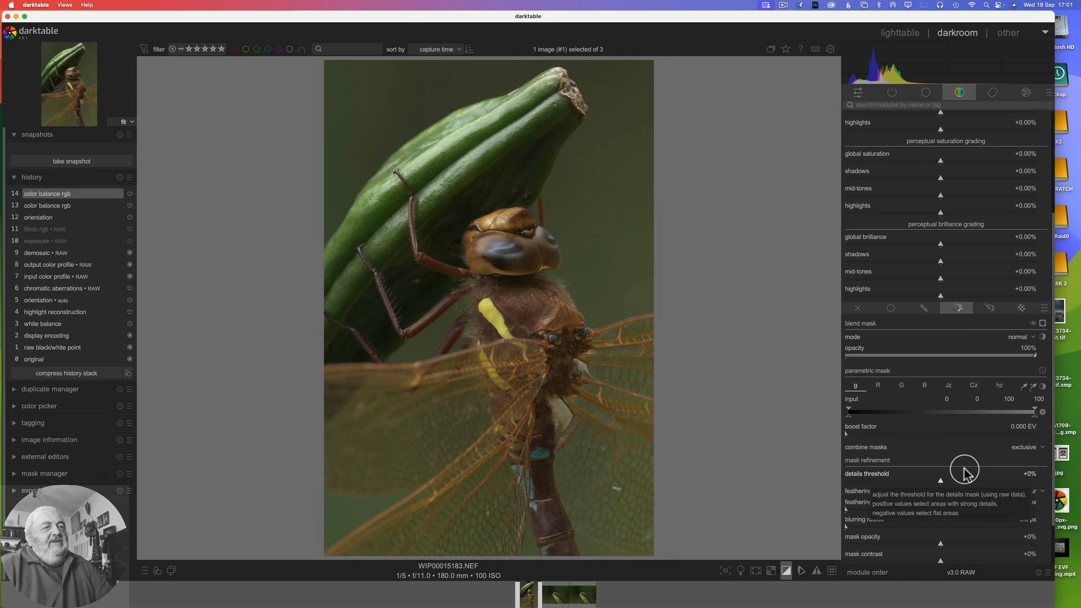
{"action": "left_click", "coordinate": [1046, 308]}
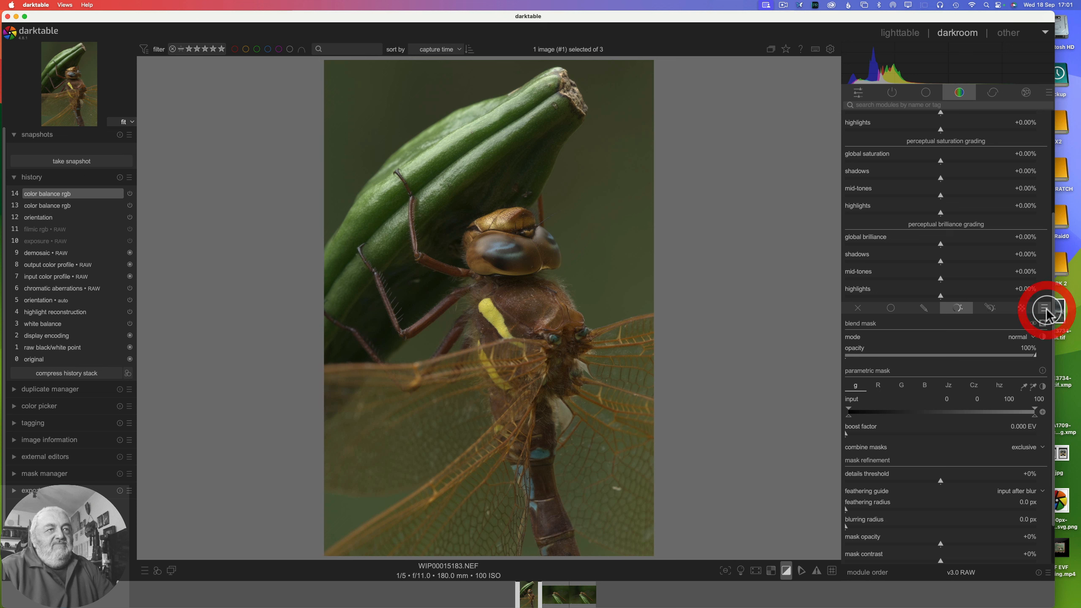
{"action": "left_click", "coordinate": [993, 333]}
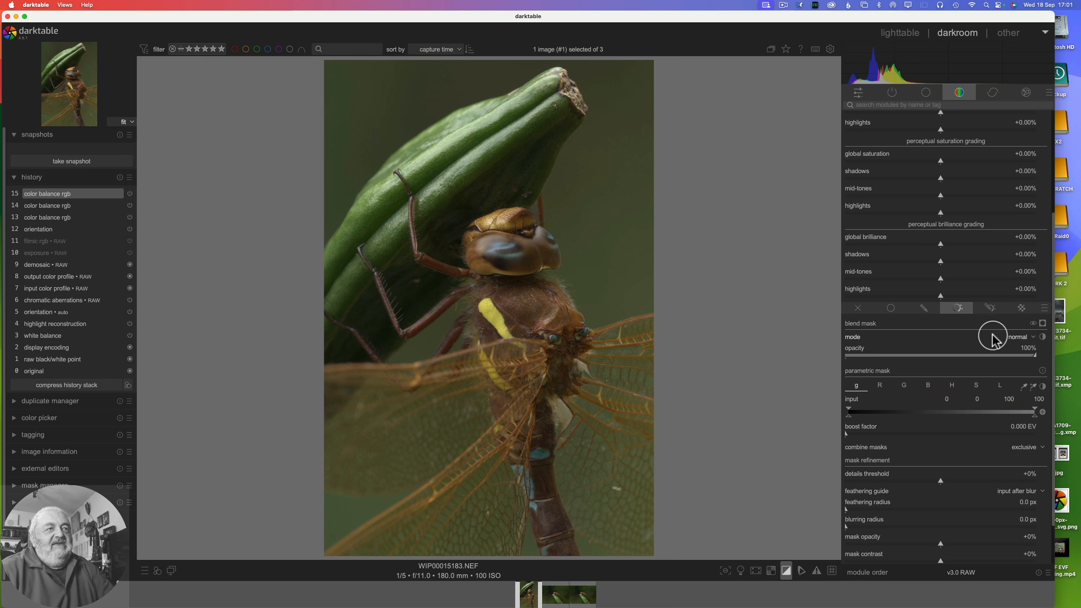
{"action": "left_click", "coordinate": [952, 388]}
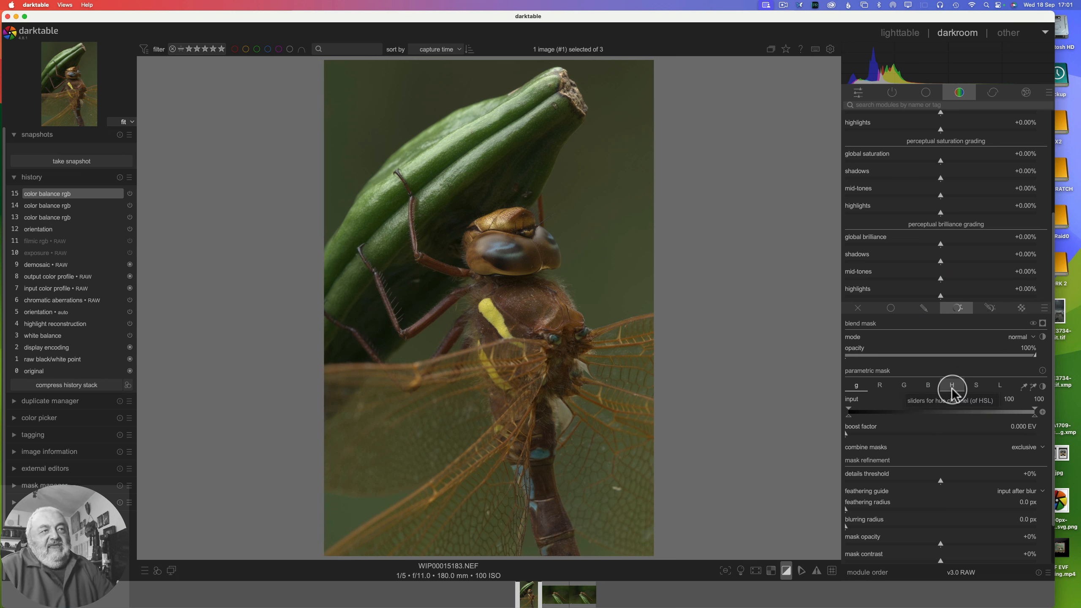
{"action": "left_click", "coordinate": [1001, 388]}
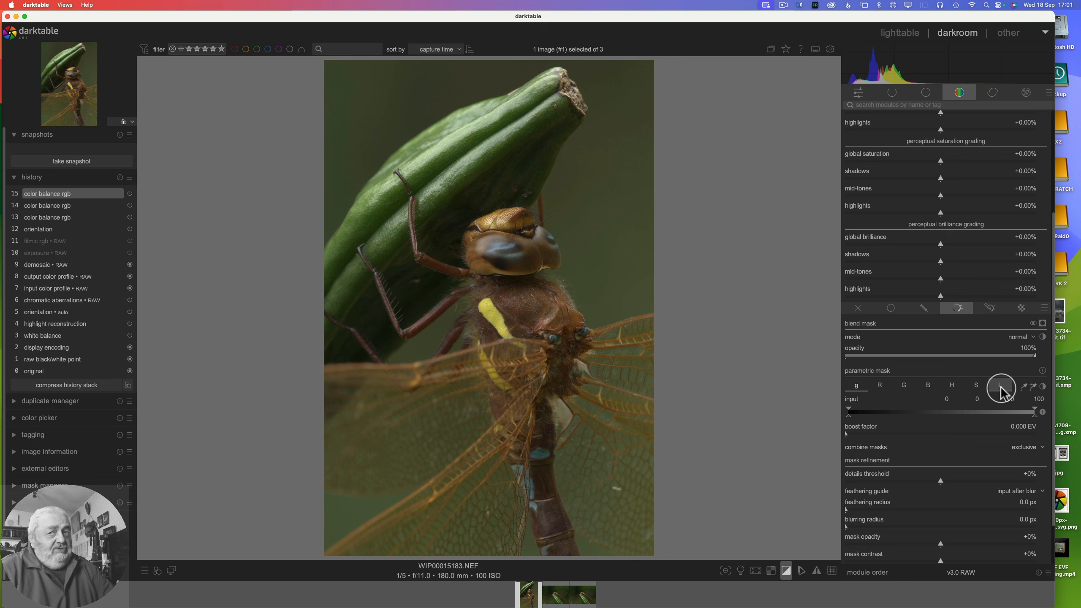
{"action": "left_click", "coordinate": [976, 388]}
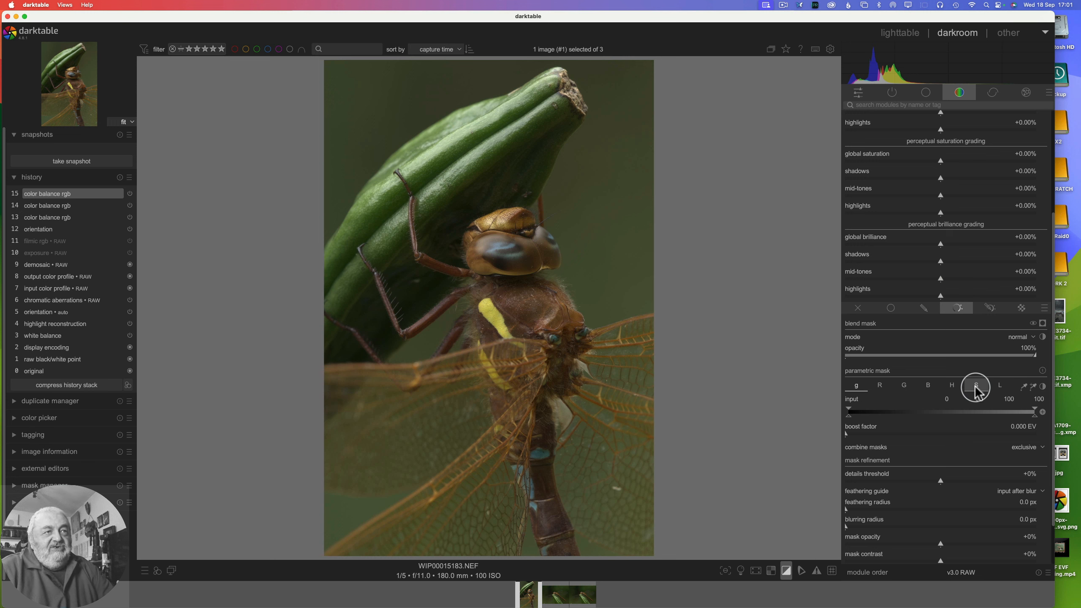
{"action": "left_click", "coordinate": [1000, 388]}
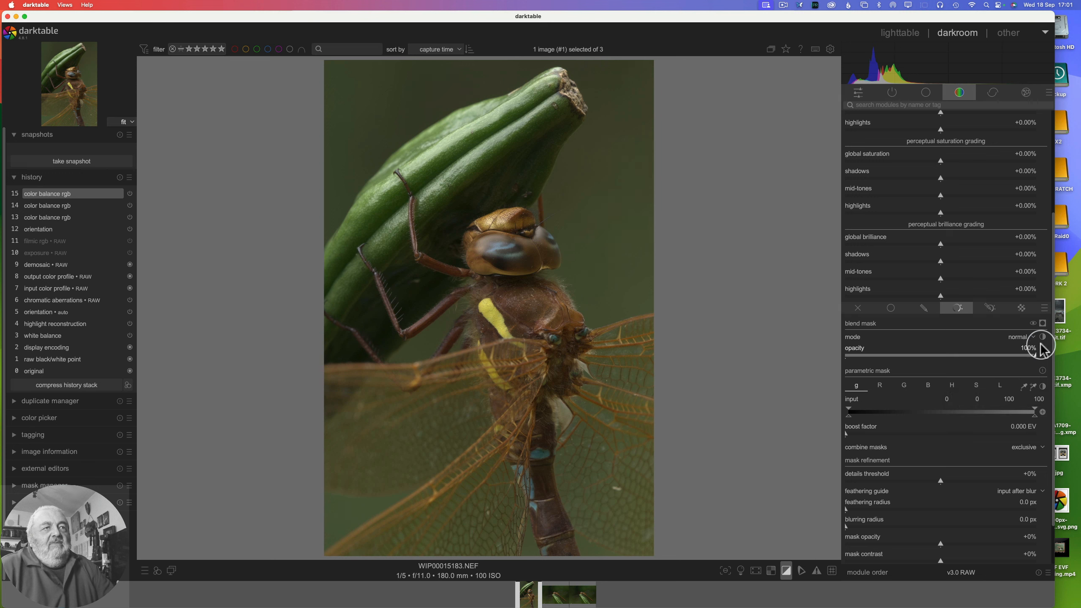
Step: Set the blend colorspace to RGB (scene) and display the parametric mask for the chroma (Cz) channel
{"action": "left_click", "coordinate": [1044, 308]}
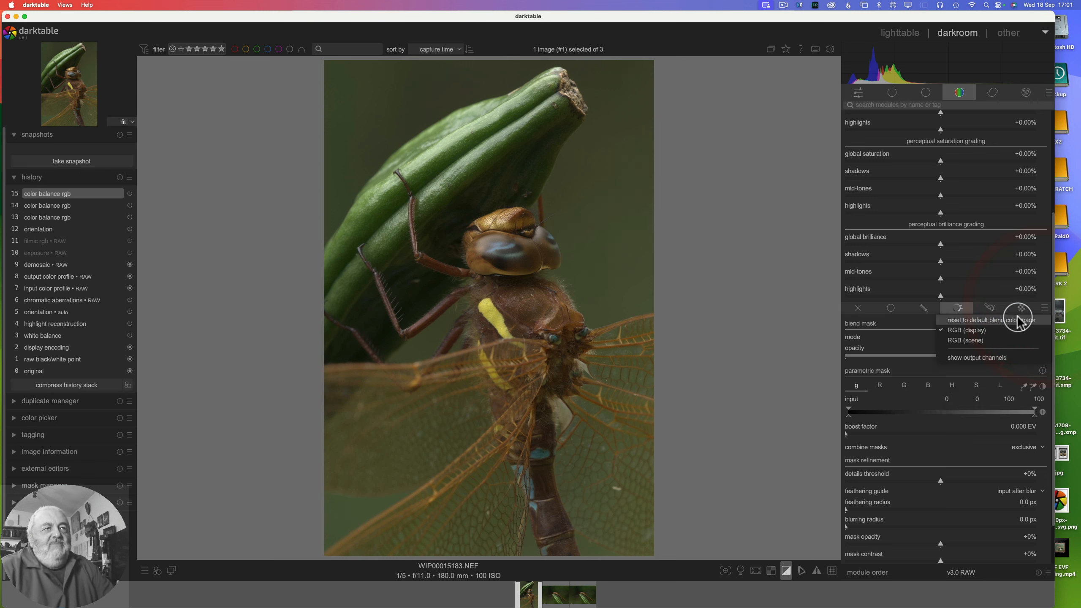
{"action": "left_click", "coordinate": [966, 340]}
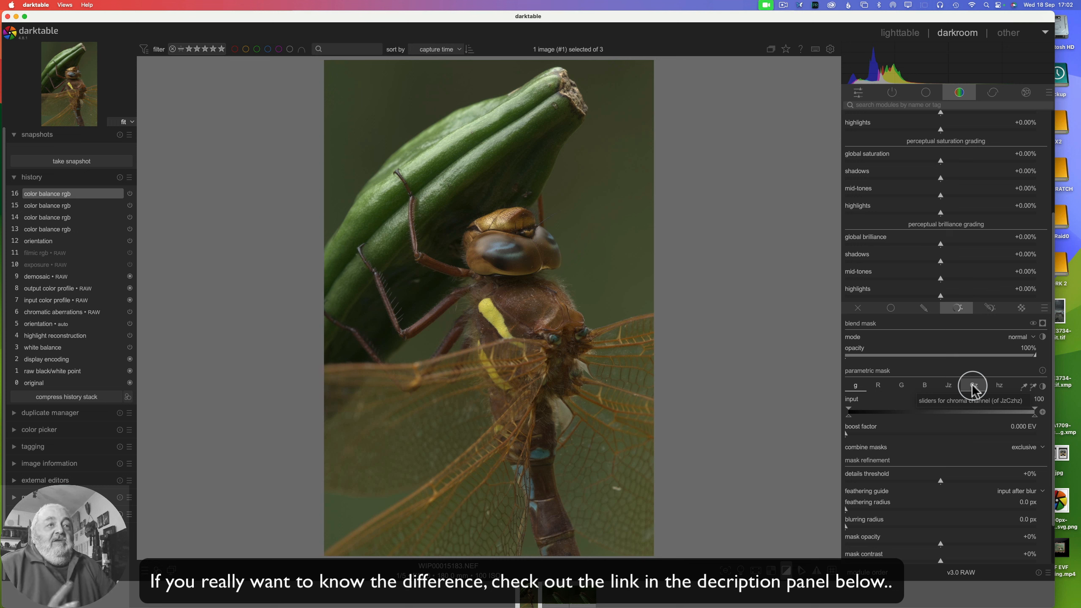
{"action": "left_click", "coordinate": [974, 386]}
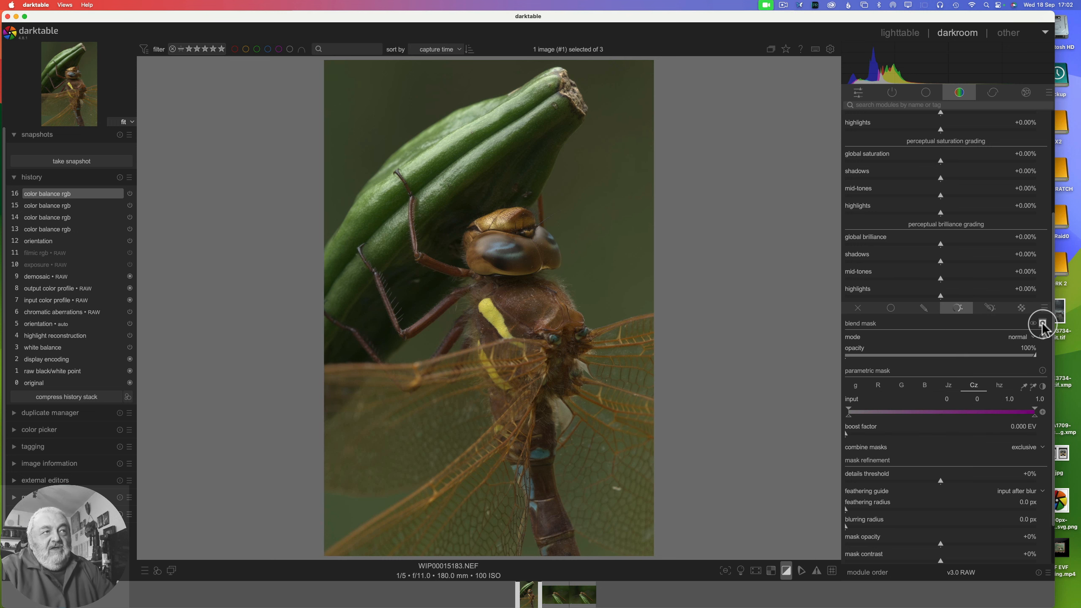
{"action": "left_click", "coordinate": [1042, 324]}
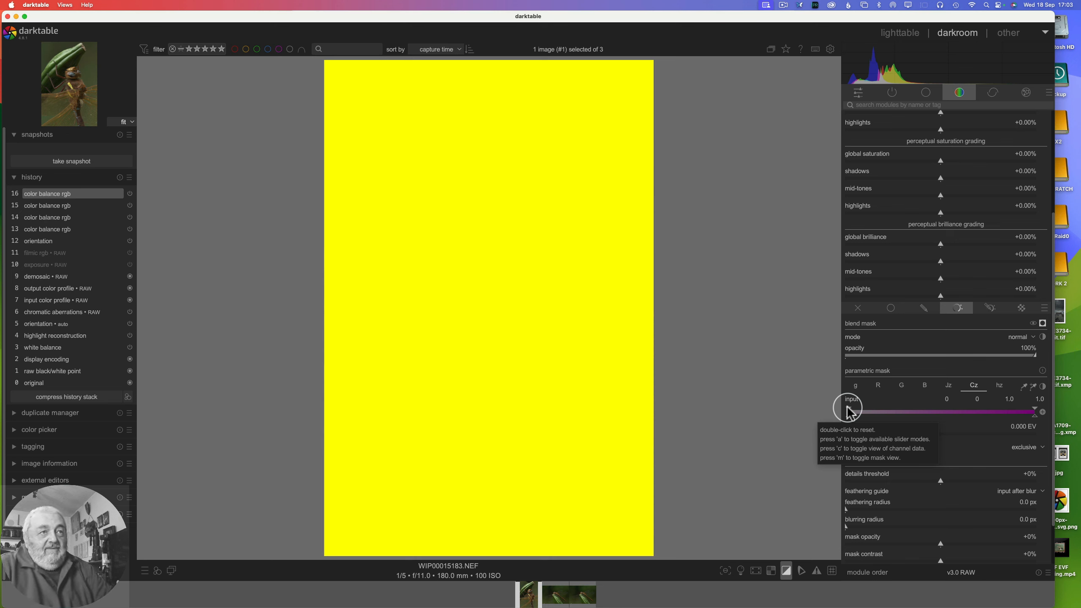
Step: Raise the Cz channel's lower full-effect limit to 0.60 and compare the mask overlay with the plain photo
{"action": "mouse_move", "coordinate": [847, 411]}
{"action": "left_mouse_down"}
{"action": "mouse_move", "coordinate": [968, 410]}
{"action": "mouse_move", "coordinate": [949, 407]}
{"action": "left_mouse_up"}
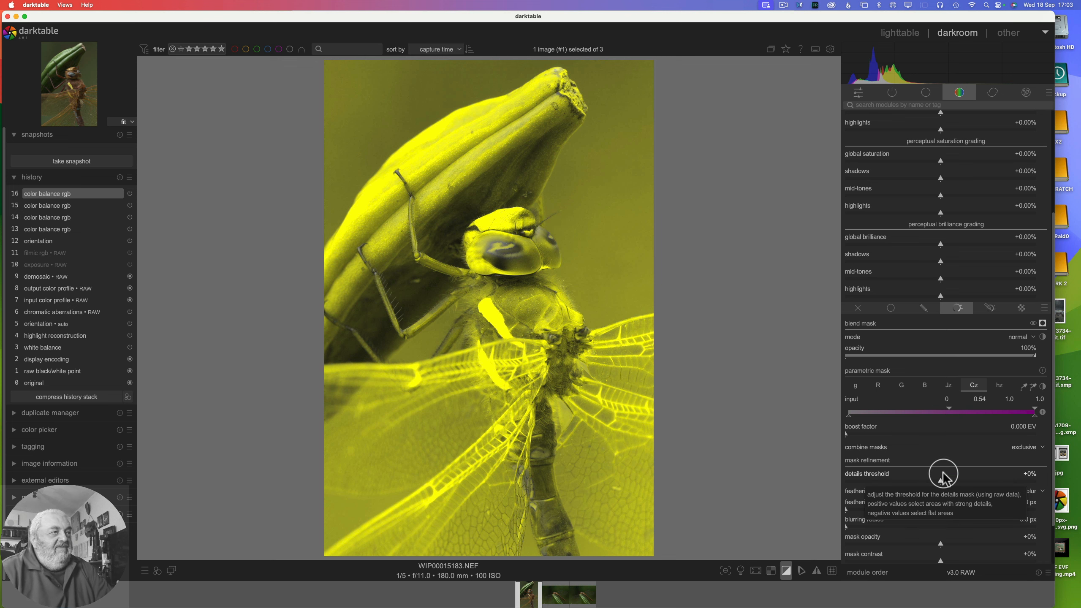
{"action": "left_click_drag", "start_coordinate": [948, 411], "coordinate": [960, 412]}
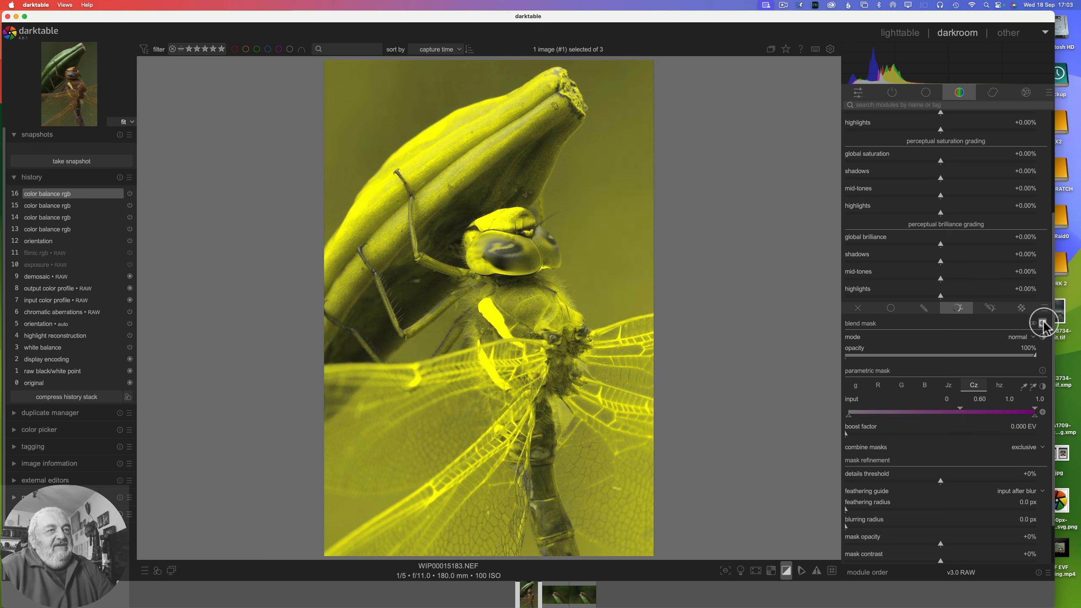
{"action": "left_click", "coordinate": [1043, 323]}
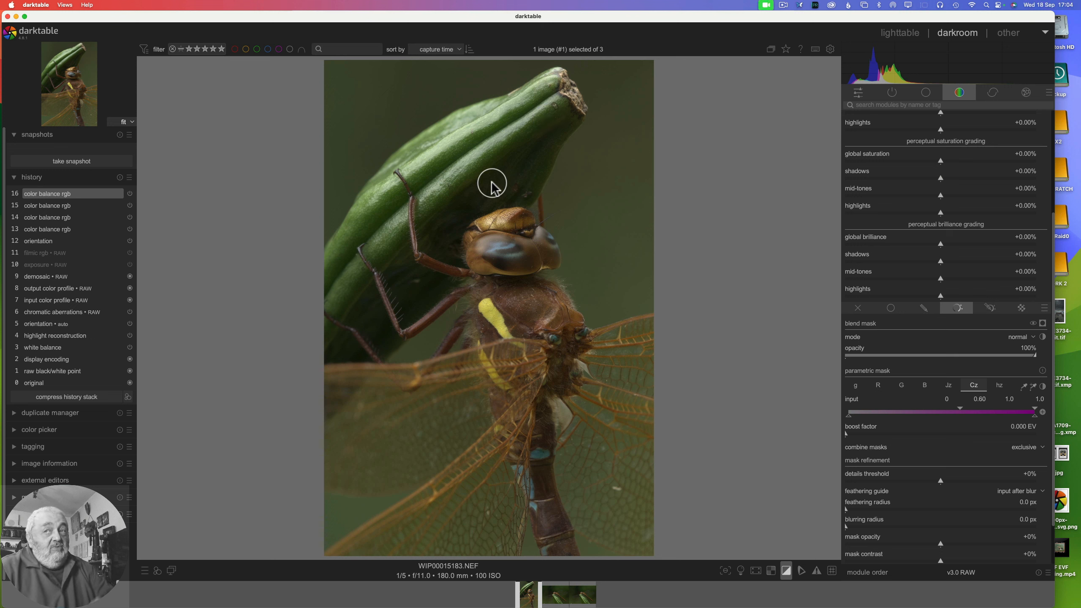
{"action": "left_click", "coordinate": [1042, 323]}
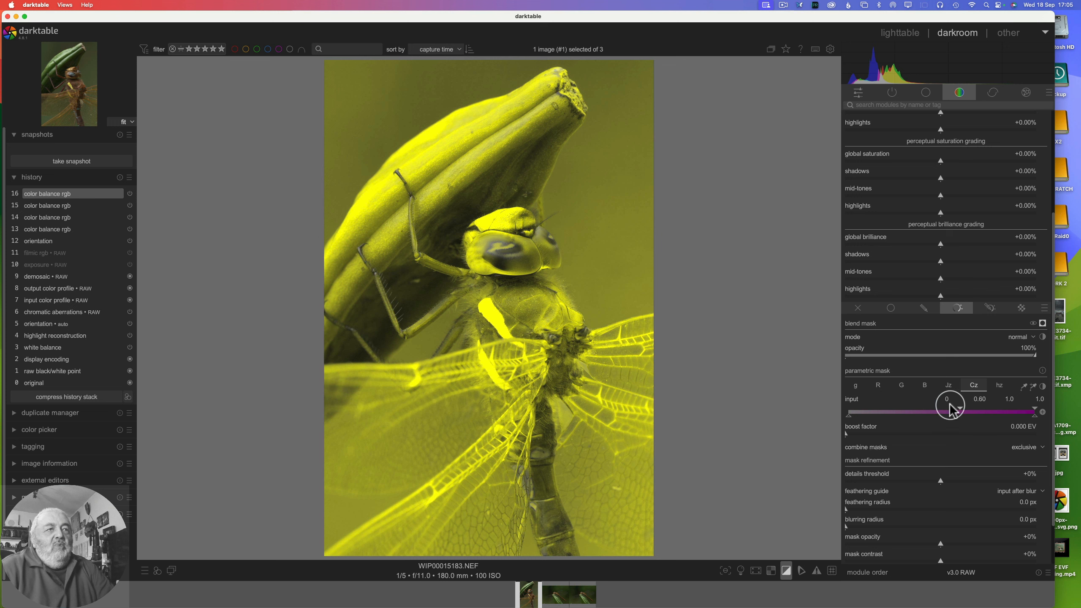
Step: Refine the Cz channel's lower input limits to 0.15 and 0.63
{"action": "left_click_drag", "start_coordinate": [961, 412], "coordinate": [967, 413]}
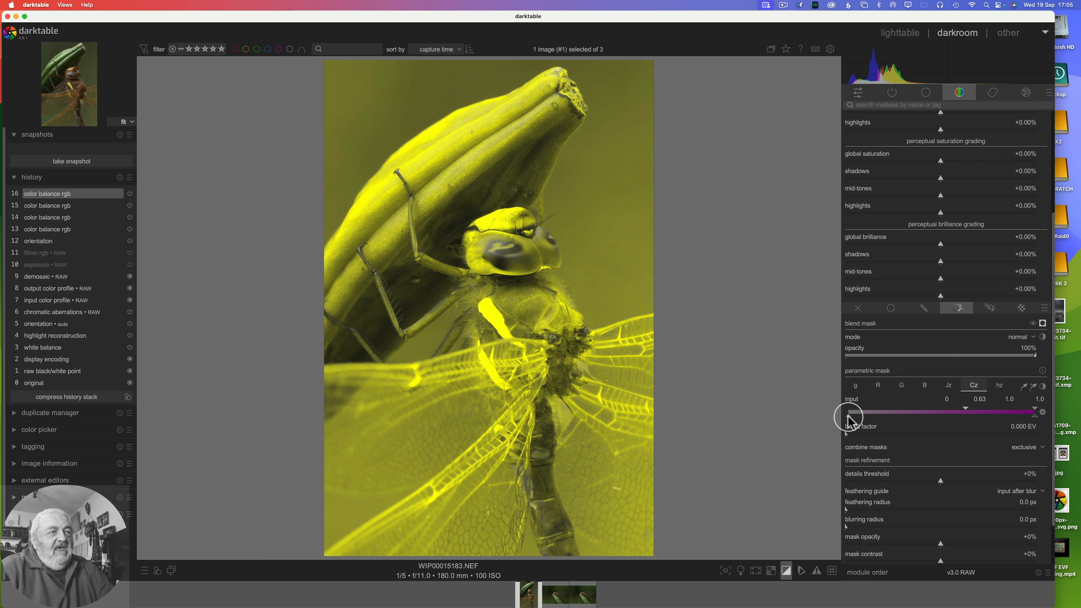
{"action": "left_click_drag", "start_coordinate": [850, 416], "coordinate": [876, 416]}
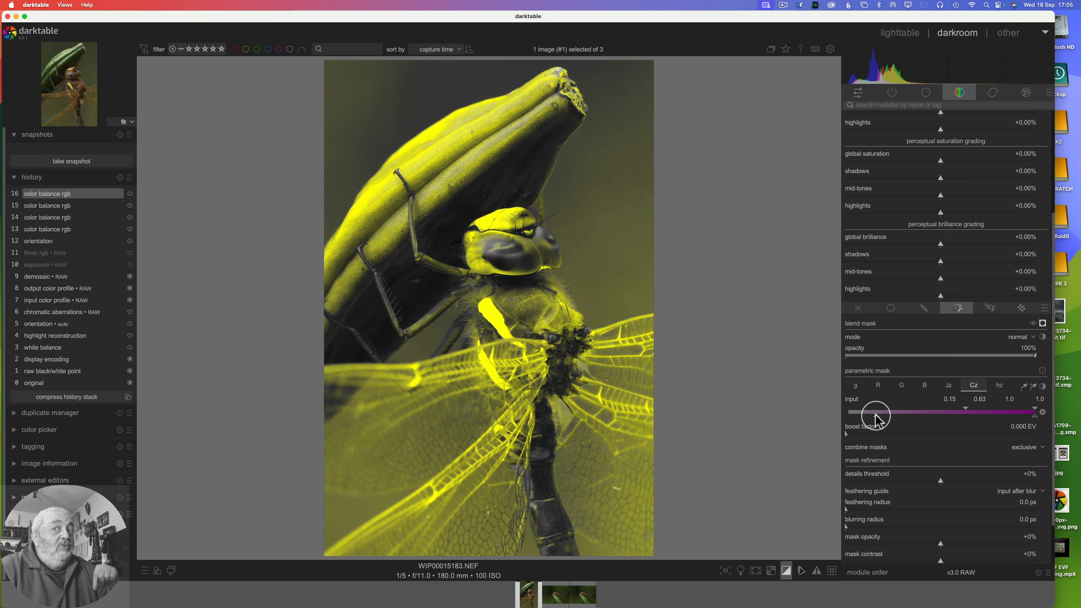
{"action": "left_click", "coordinate": [876, 417]}
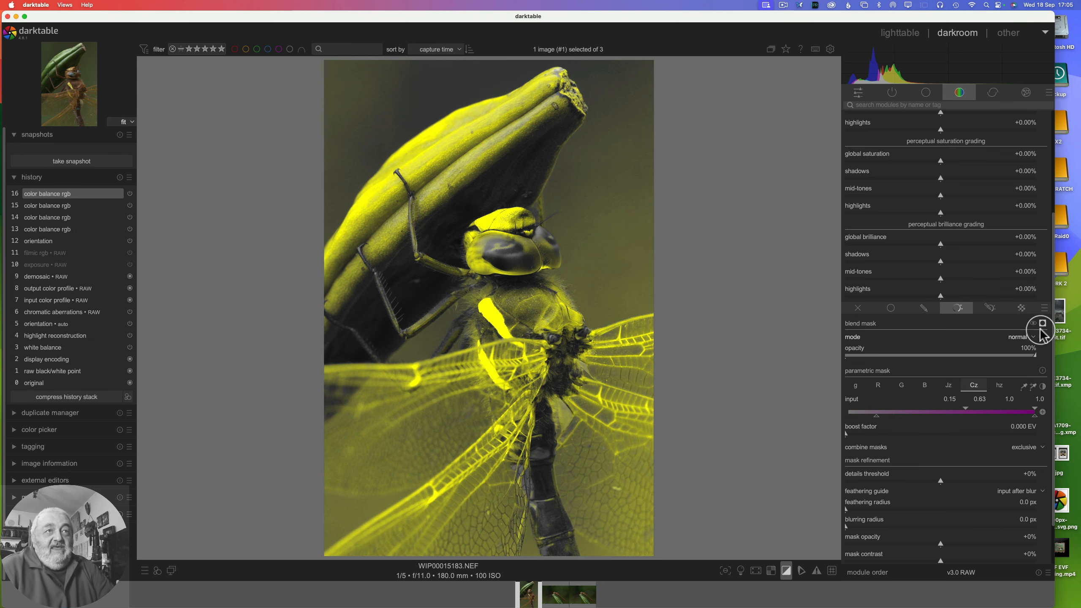
Step: Set the mask's blend colorspace to RGB (display) and select the saturation (S) channel
{"action": "left_click", "coordinate": [1044, 308]}
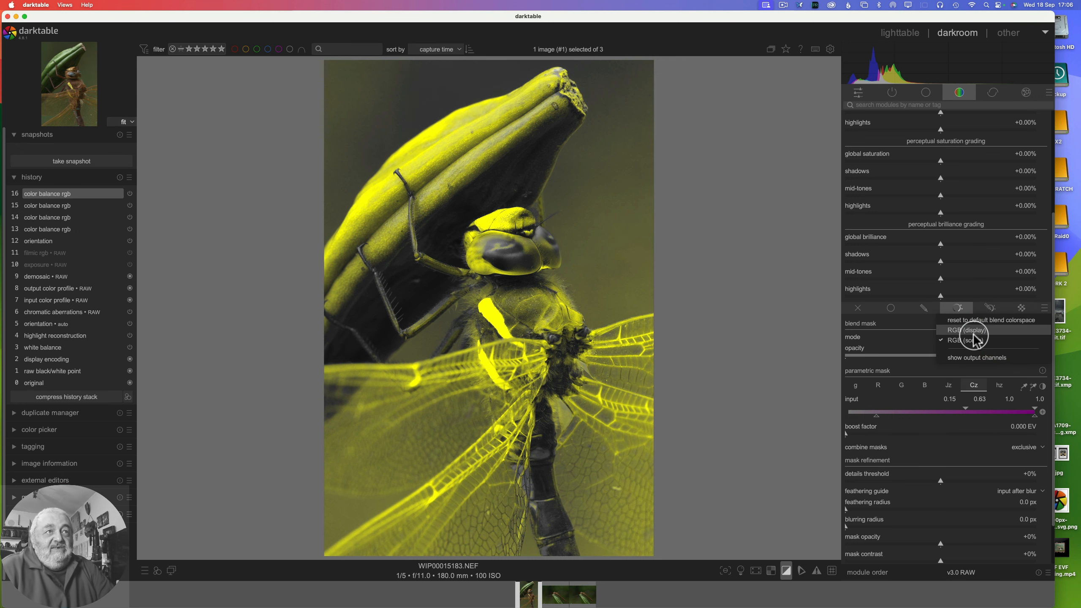
{"action": "left_click", "coordinate": [974, 332]}
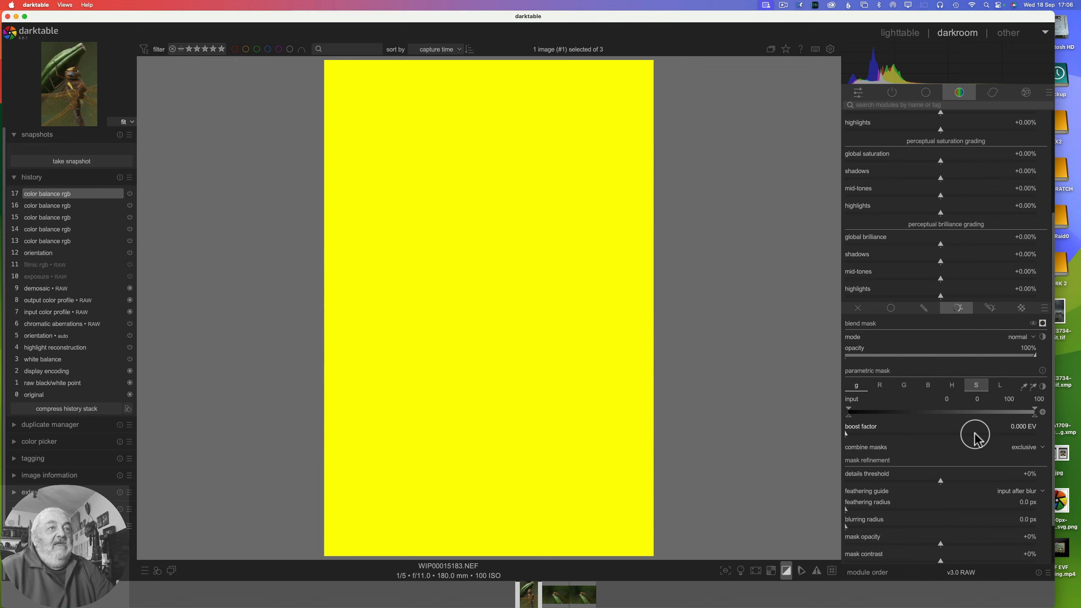
{"action": "left_click", "coordinate": [974, 385]}
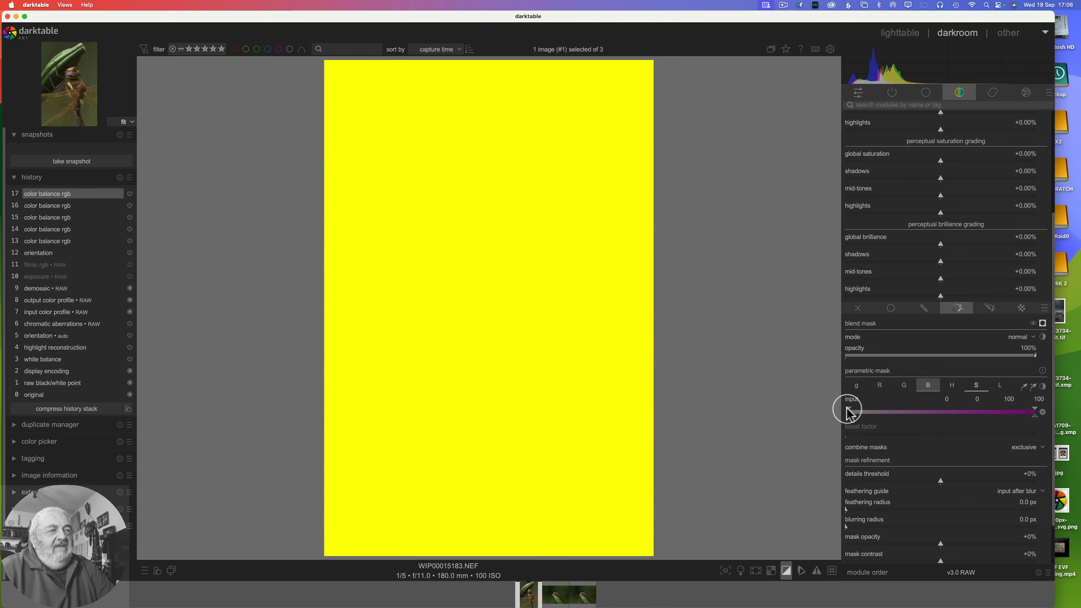
Step: Set the saturation channel's lower input limits to 6.0 and 51.0 to limit the mask to more saturated areas
{"action": "left_click_drag", "start_coordinate": [849, 411], "coordinate": [907, 411]}
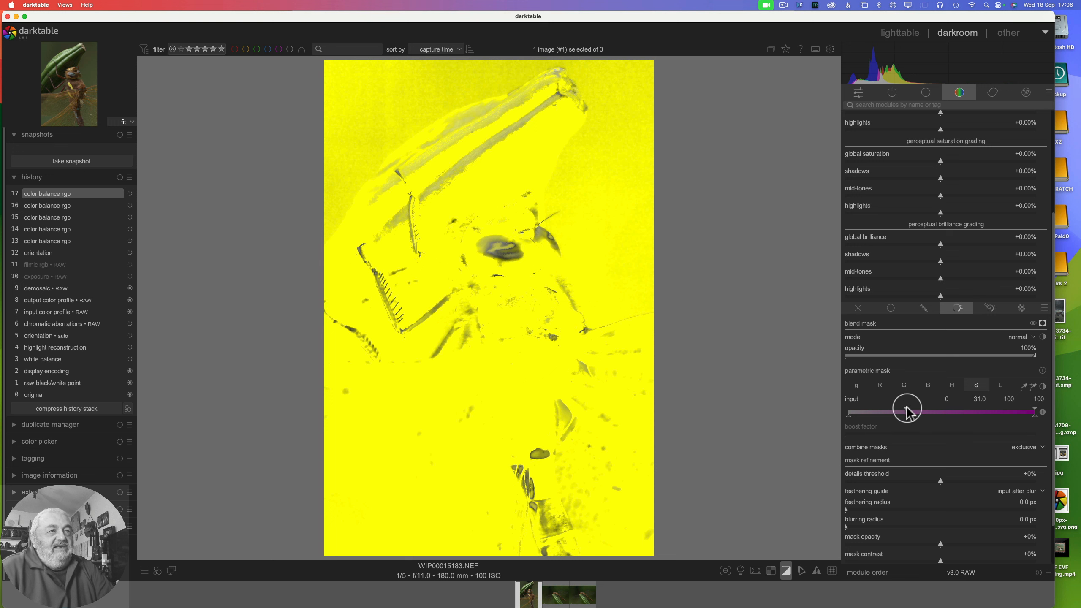
{"action": "left_click_drag", "start_coordinate": [907, 411], "coordinate": [942, 411]}
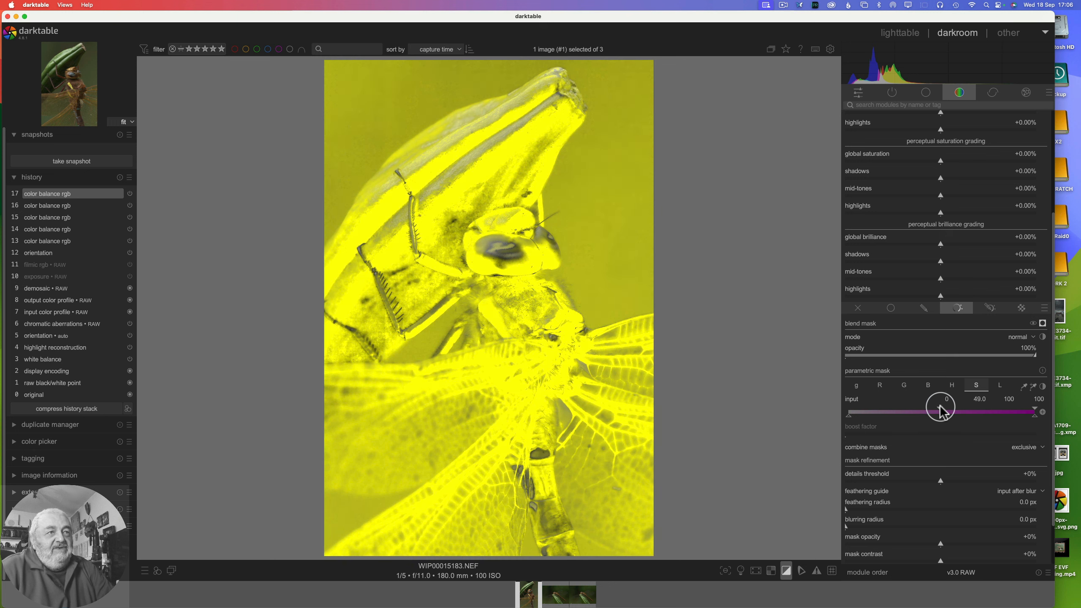
{"action": "left_click_drag", "start_coordinate": [942, 411], "coordinate": [944, 411]}
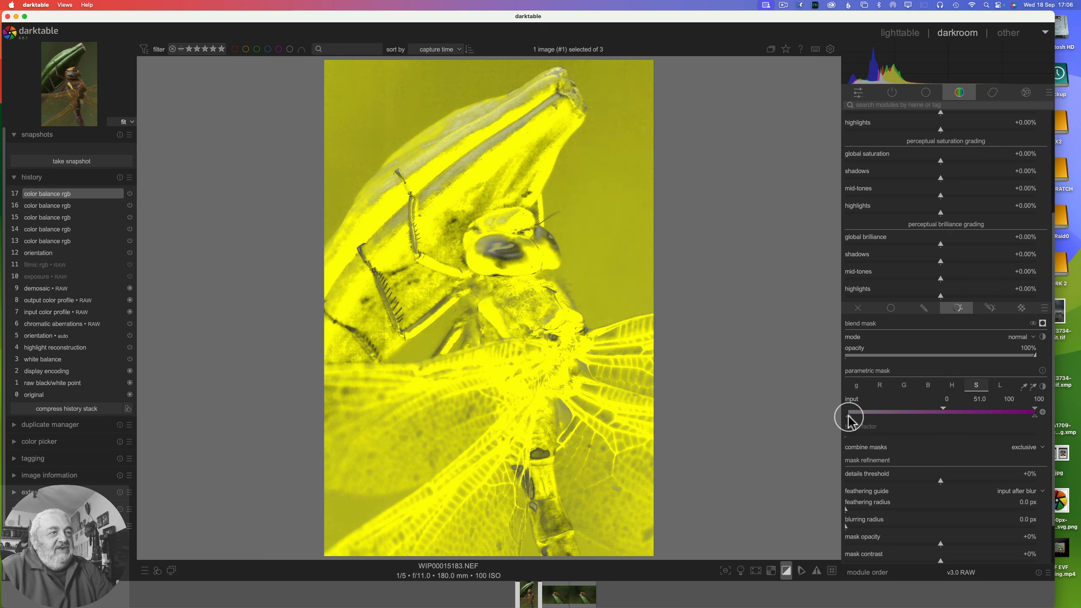
{"action": "left_click_drag", "start_coordinate": [850, 417], "coordinate": [860, 418]}
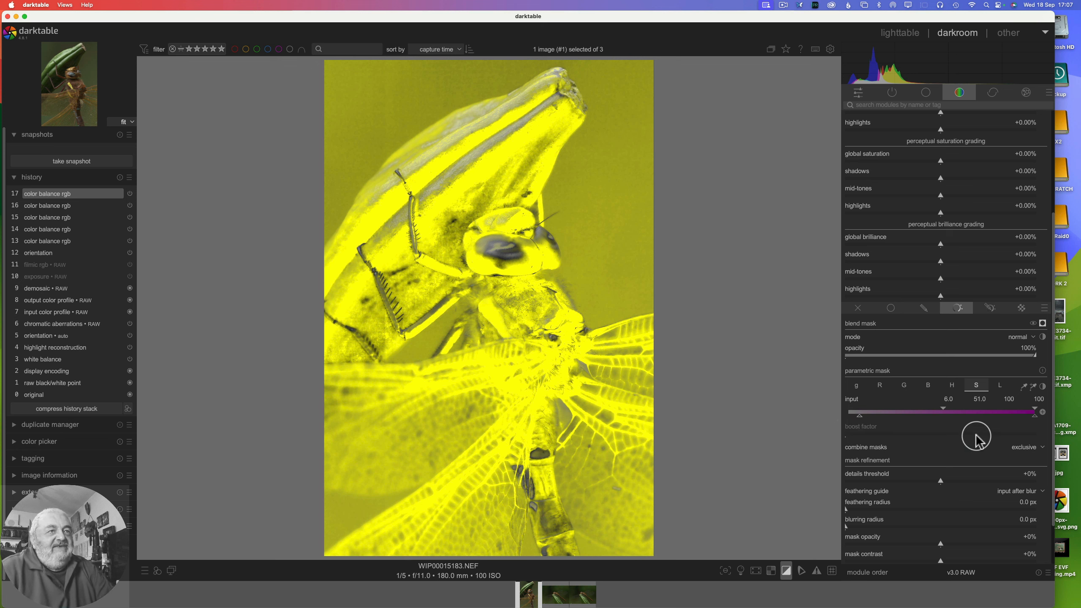
Step: Limit the mask by lightness (L) with input values of 0, 3.0, 97.0 and 100 to taper off extreme tones
{"action": "left_click", "coordinate": [1001, 388]}
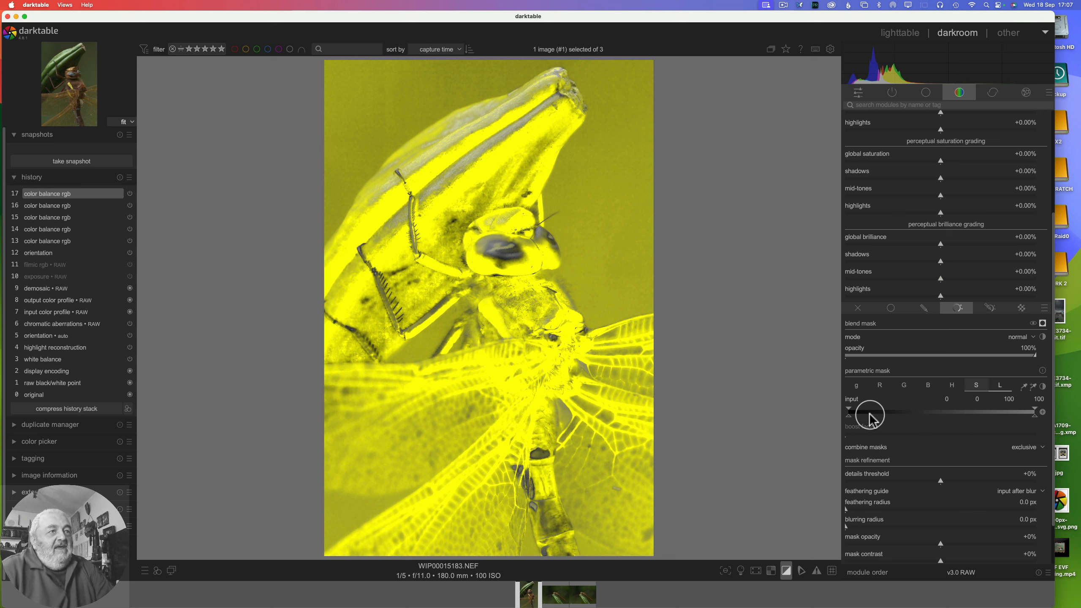
{"action": "left_click", "coordinate": [851, 409]}
{"action": "left_click_drag", "start_coordinate": [852, 411], "coordinate": [847, 422]}
{"action": "left_click", "coordinate": [843, 416]}
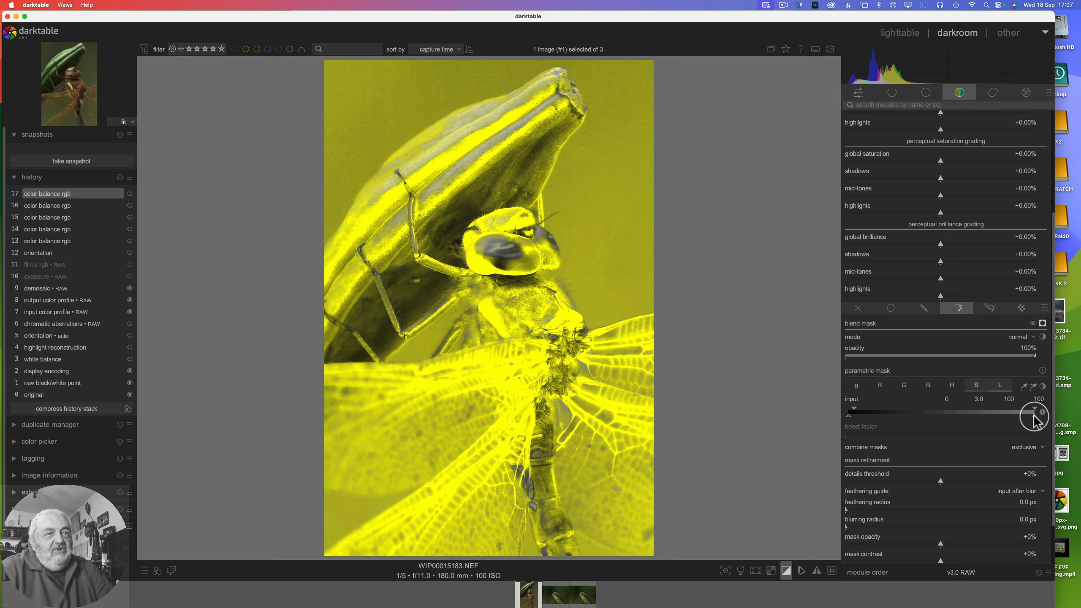
{"action": "left_click_drag", "start_coordinate": [1034, 417], "coordinate": [1028, 415]}
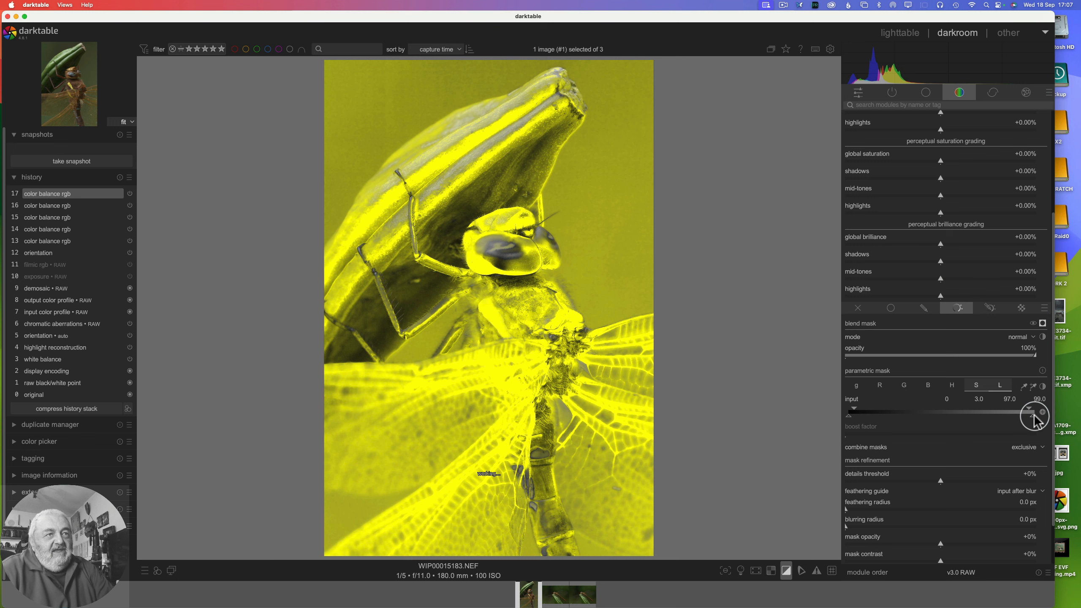
{"action": "left_click", "coordinate": [1038, 416]}
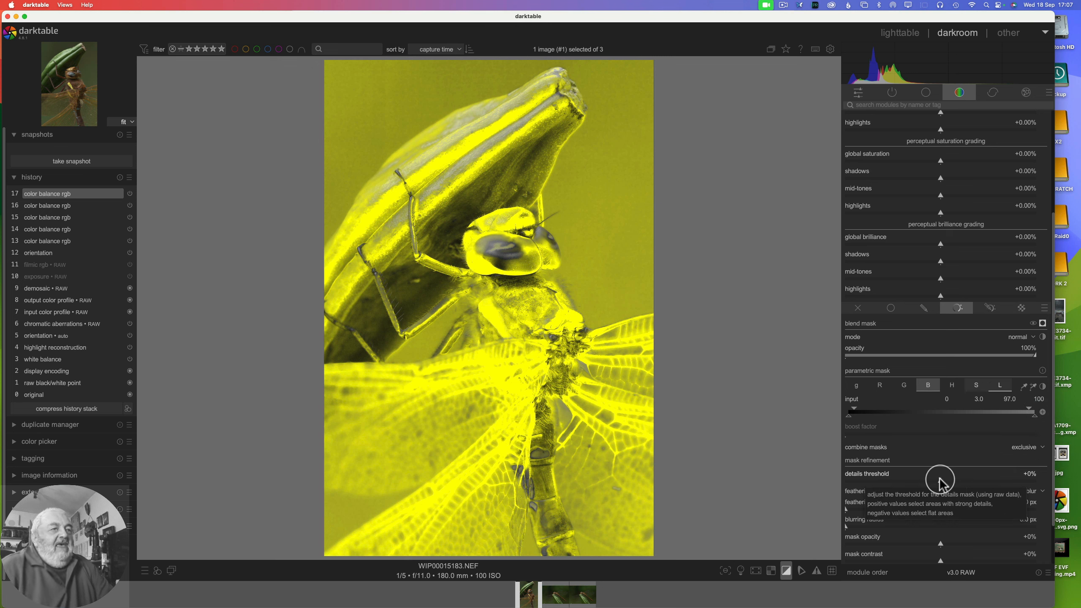
Step: Refine the mask with a details threshold of -6%, a feathering radius of 11.6 px and a blurring radius of 2.4 px
{"action": "left_click_drag", "start_coordinate": [940, 480], "coordinate": [935, 482]}
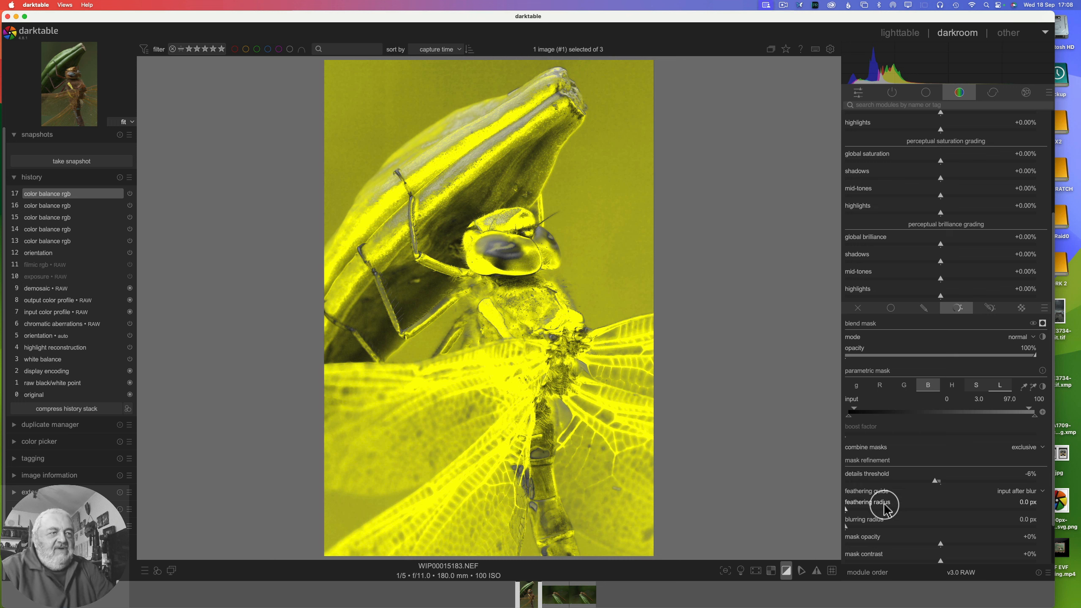
{"action": "left_click", "coordinate": [850, 509]}
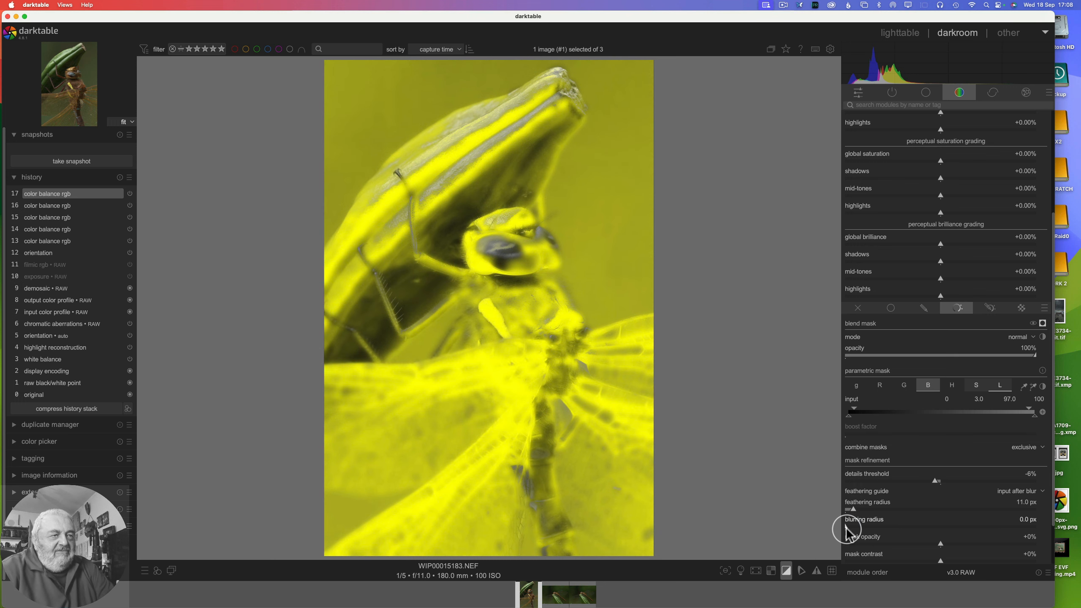
{"action": "left_click", "coordinate": [849, 527]}
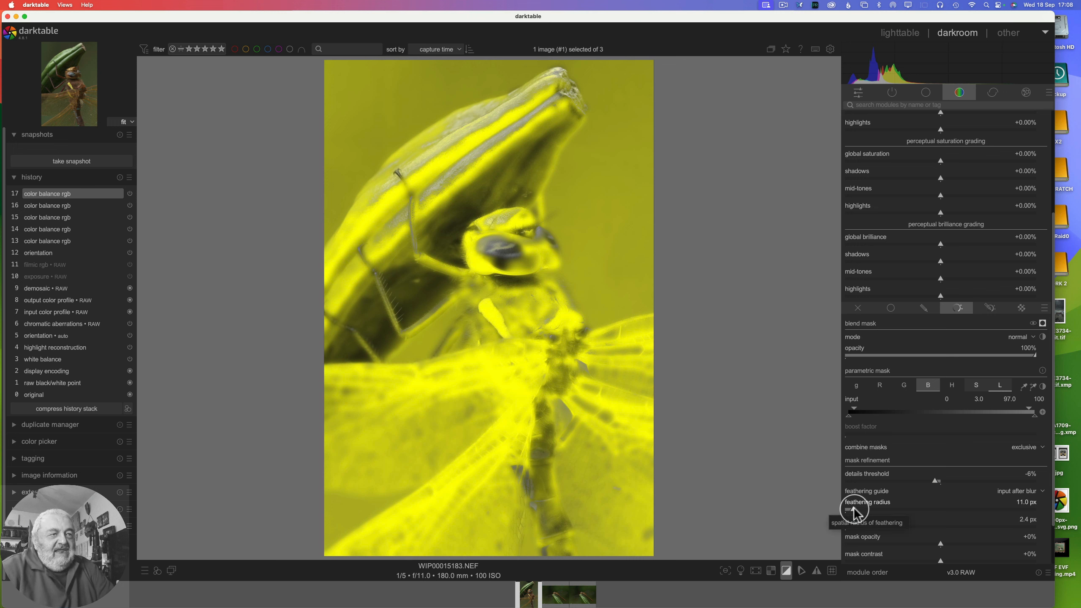
{"action": "left_click", "coordinate": [853, 509]}
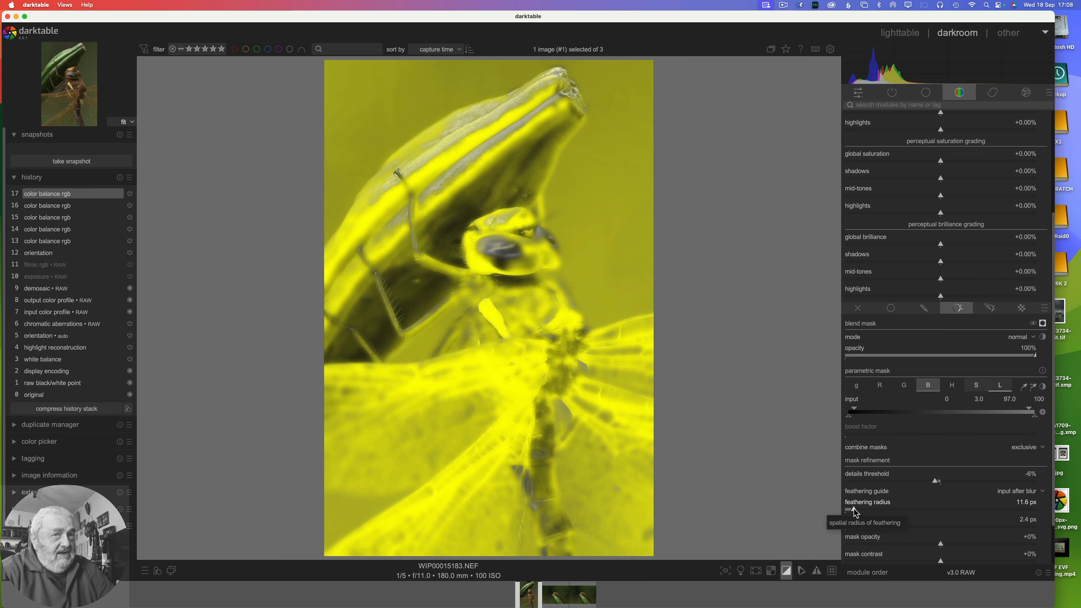
Step: Hide the mask overlay and raise the perceptual saturation of the highlights to +8.00%
{"action": "left_click", "coordinate": [1043, 324]}
{"action": "left_click", "coordinate": [1042, 325]}
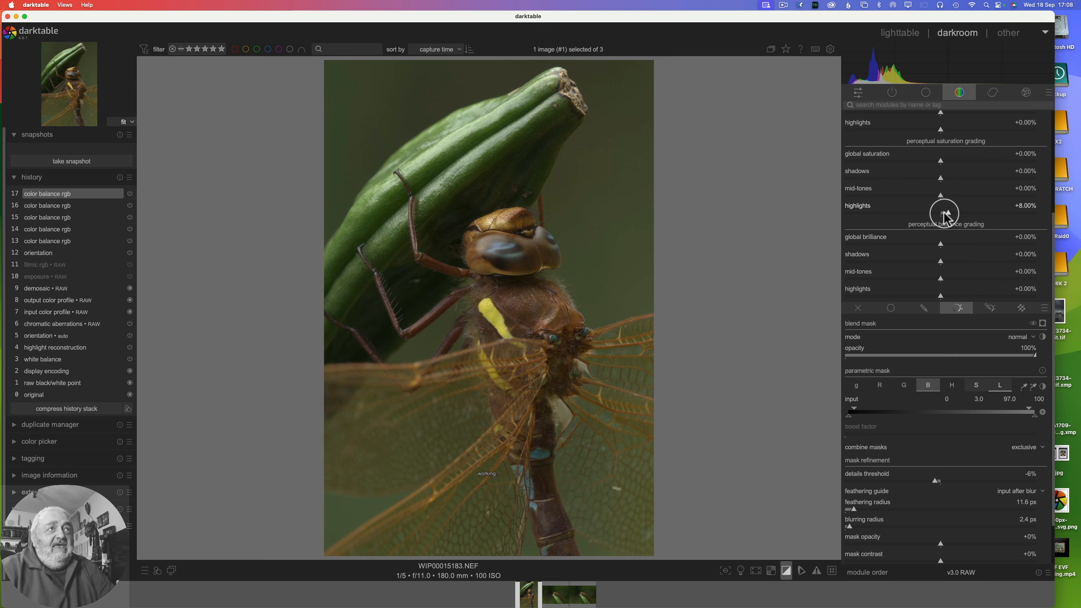
{"action": "scroll", "coordinate": [1053, 275], "scroll_direction": "up", "scroll_amount": 2}
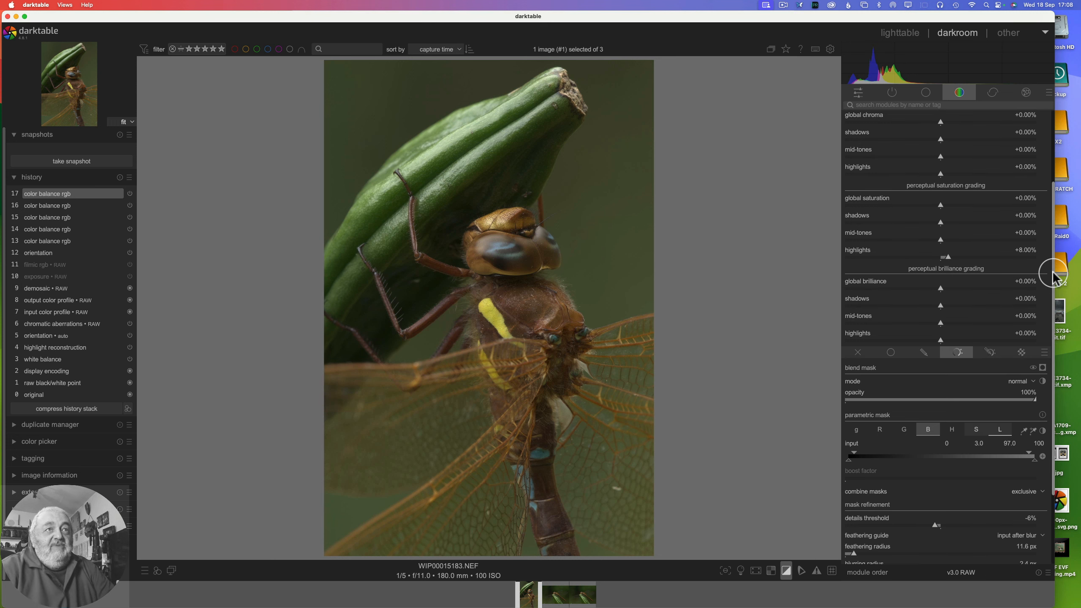
{"action": "left_click_drag", "start_coordinate": [1054, 274], "coordinate": [1047, 188]}
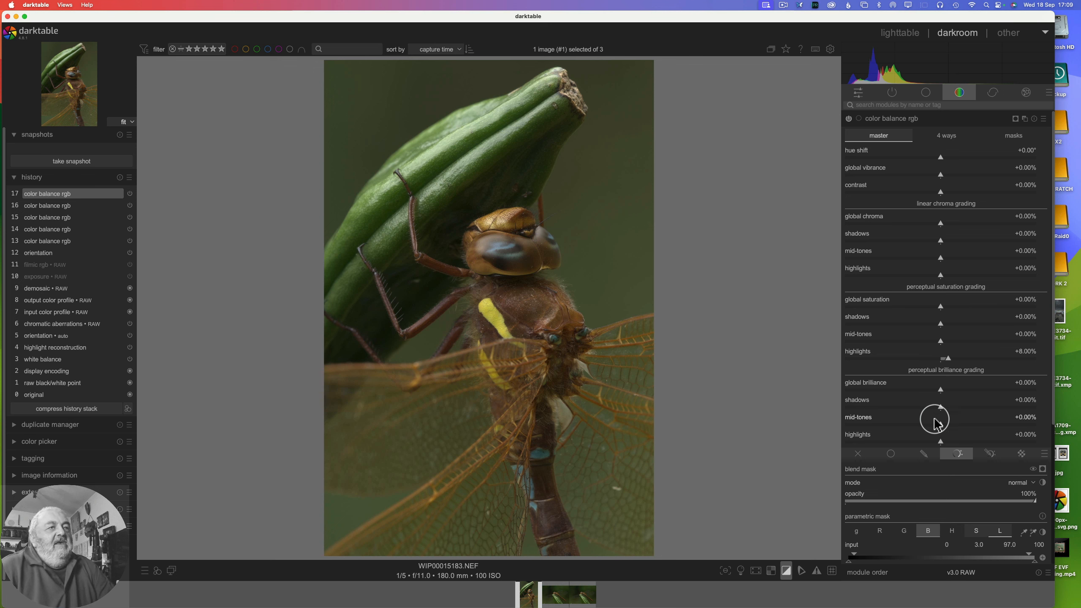
Step: Set the perceptual brilliance grading to +18.76% globally and -13.91% for the highlights
{"action": "left_click", "coordinate": [940, 389]}
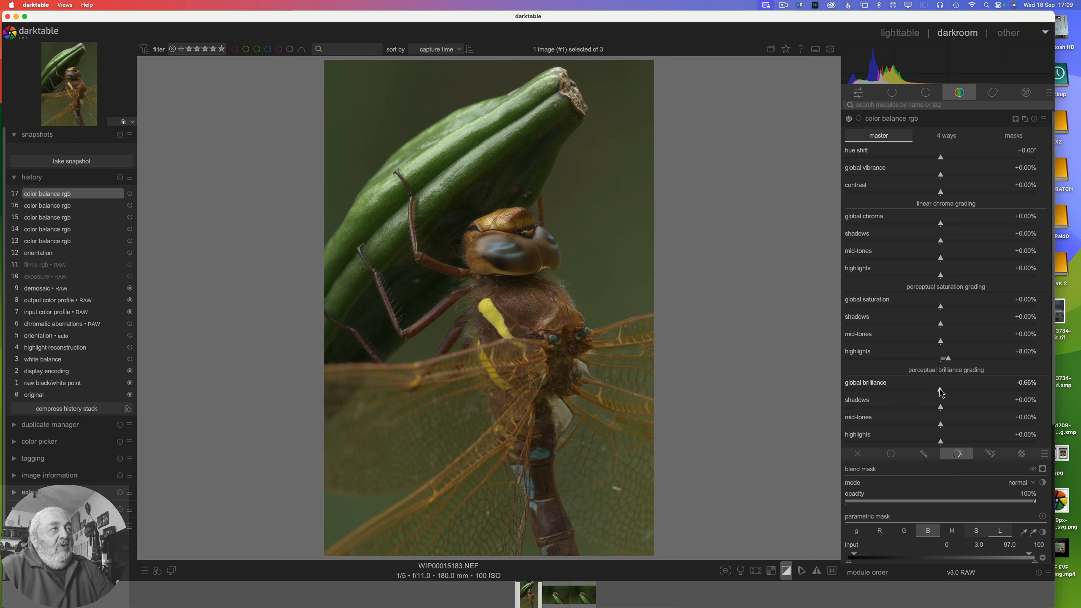
{"action": "left_click_drag", "start_coordinate": [940, 391], "coordinate": [960, 393]}
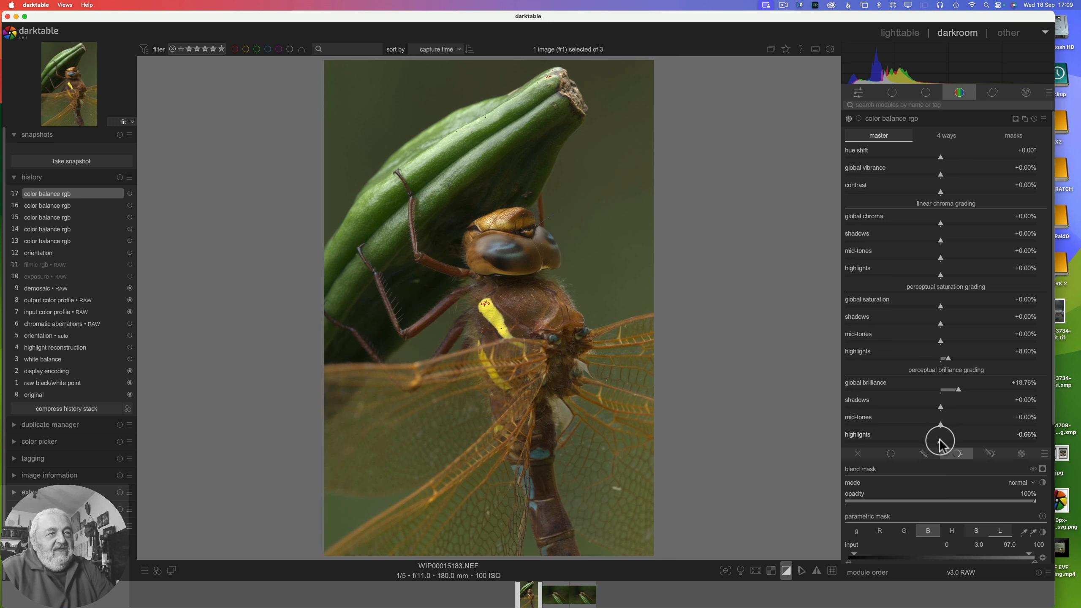
{"action": "left_click_drag", "start_coordinate": [941, 441], "coordinate": [928, 441]}
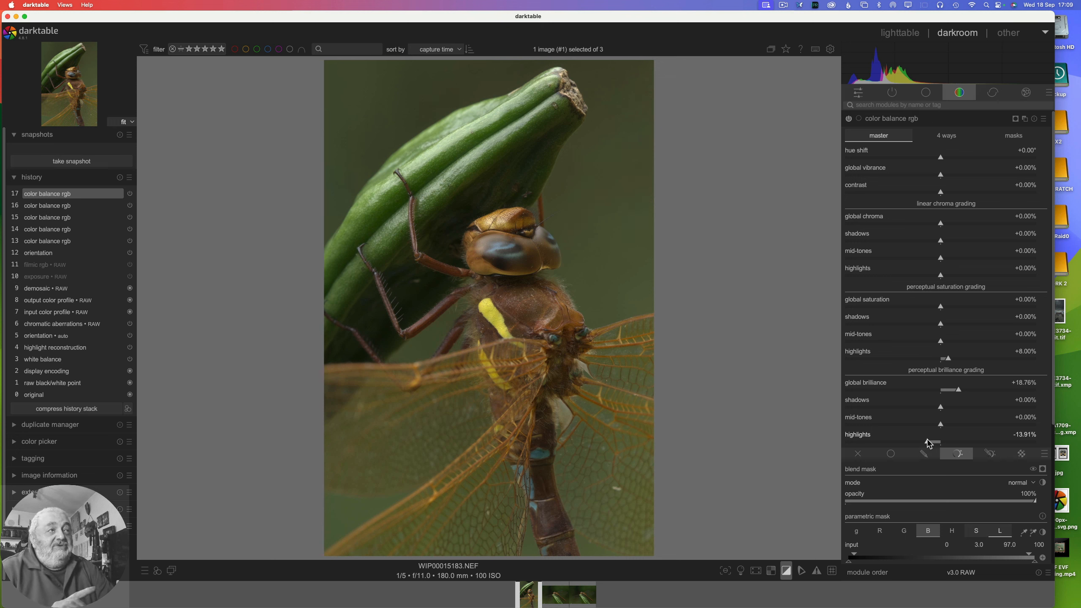
{"action": "left_click", "coordinate": [930, 443]}
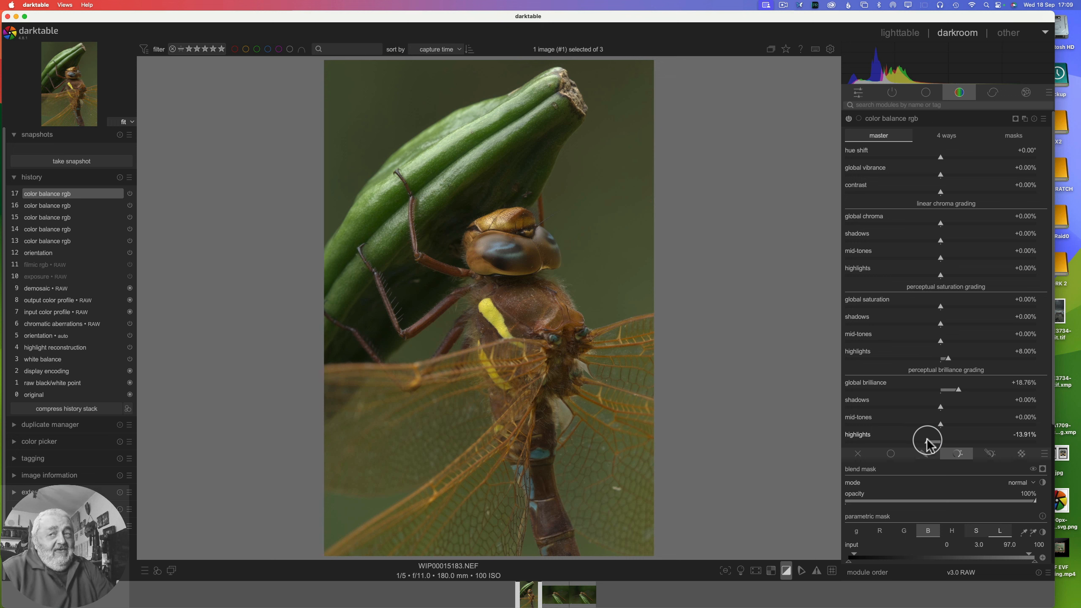
Step: Reset the highlights saturation, then set global vibrance to +8.06%, mid-tones saturation to +22.30% and mid-tones chroma to +11.26%
{"action": "left_click", "coordinate": [866, 355]}
{"action": "double_click", "coordinate": [866, 355]}
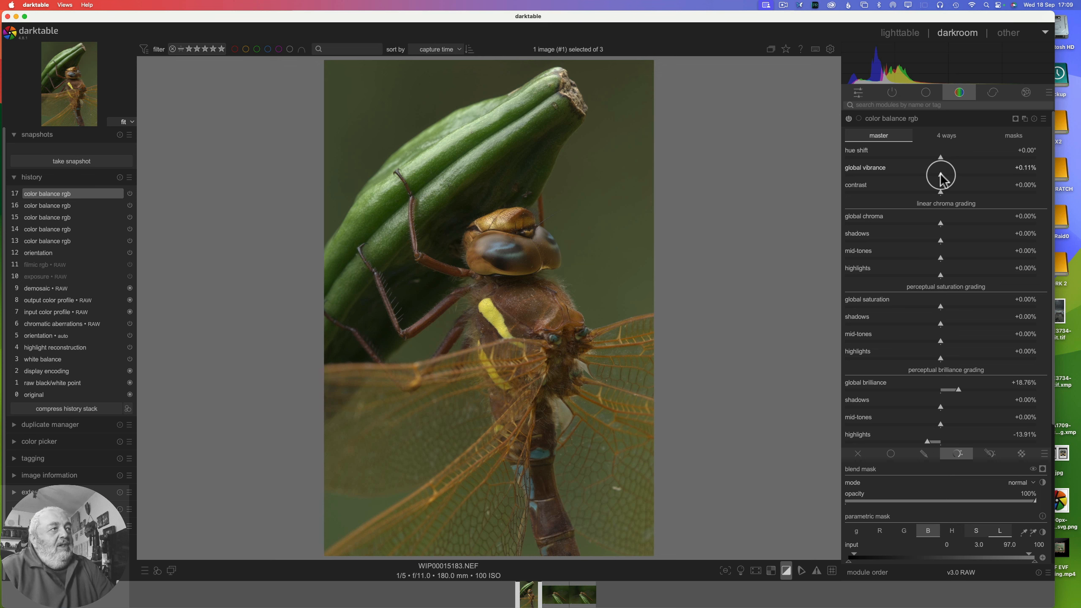
{"action": "mouse_move", "coordinate": [941, 179]}
{"action": "left_mouse_down"}
{"action": "mouse_move", "coordinate": [975, 177]}
{"action": "mouse_move", "coordinate": [957, 181]}
{"action": "left_mouse_up"}
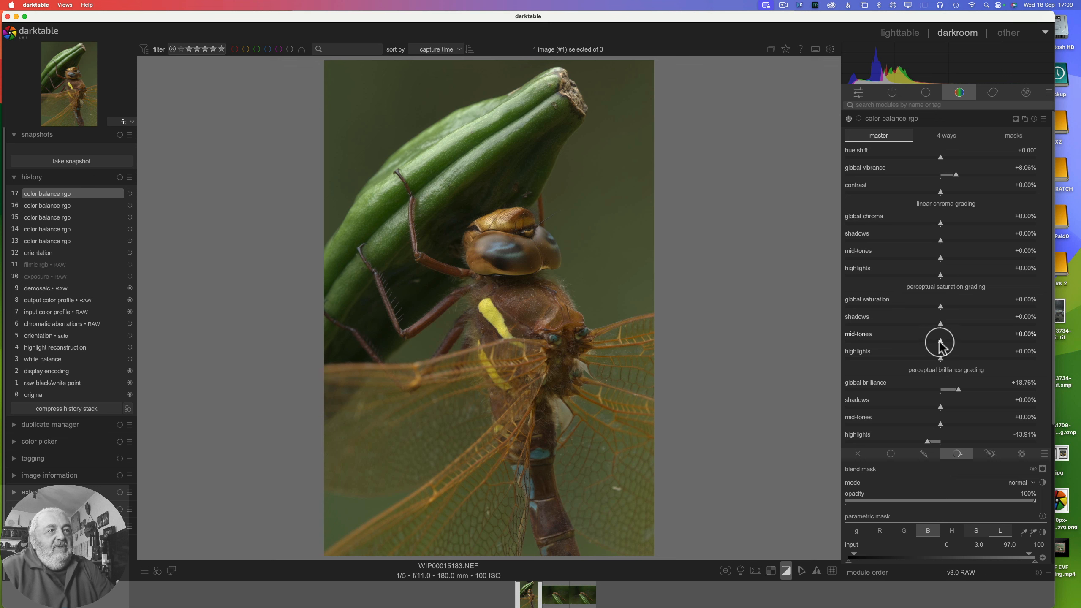
{"action": "left_click", "coordinate": [963, 343]}
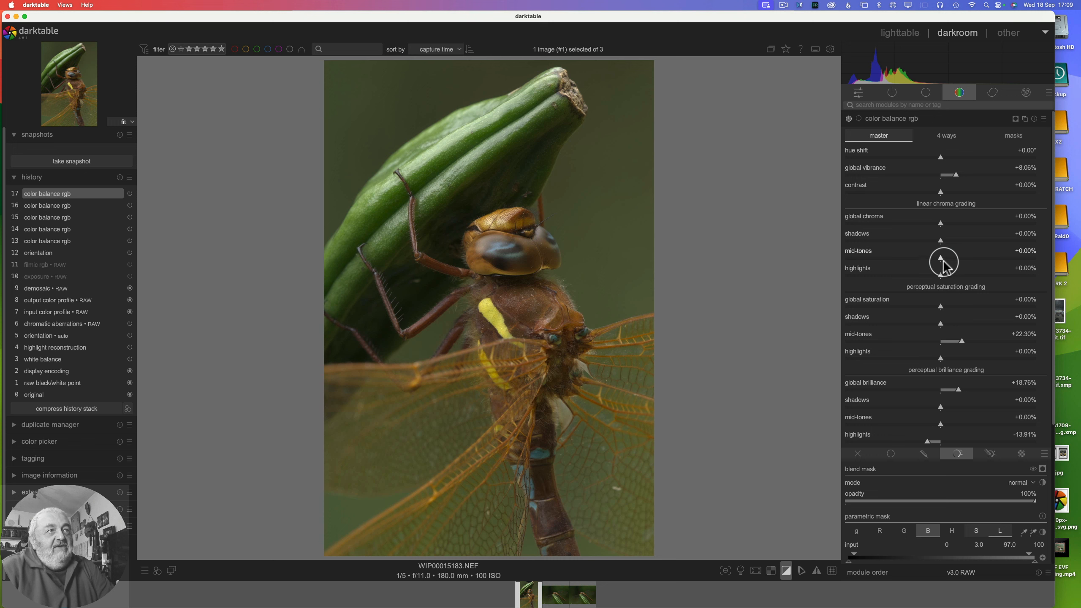
{"action": "mouse_move", "coordinate": [943, 261]}
{"action": "left_mouse_down"}
{"action": "mouse_move", "coordinate": [956, 262]}
{"action": "mouse_move", "coordinate": [948, 255]}
{"action": "left_mouse_up"}
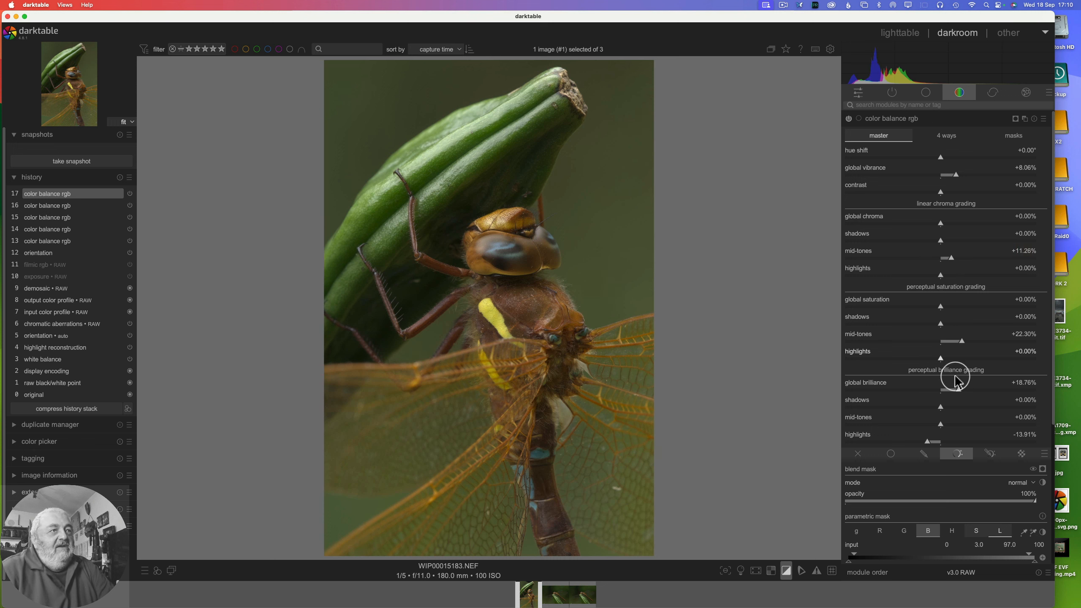
Step: Set the perceptual brilliance of the mid-tones to +24.50% and of the shadows to +9.93%
{"action": "left_click", "coordinate": [942, 427]}
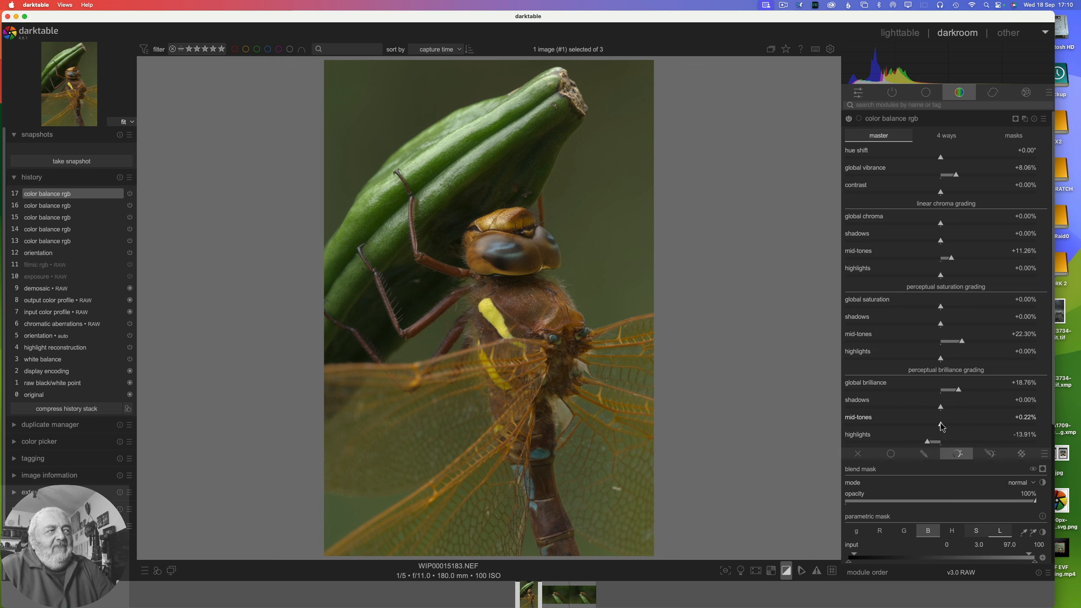
{"action": "left_click_drag", "start_coordinate": [941, 427], "coordinate": [964, 425]}
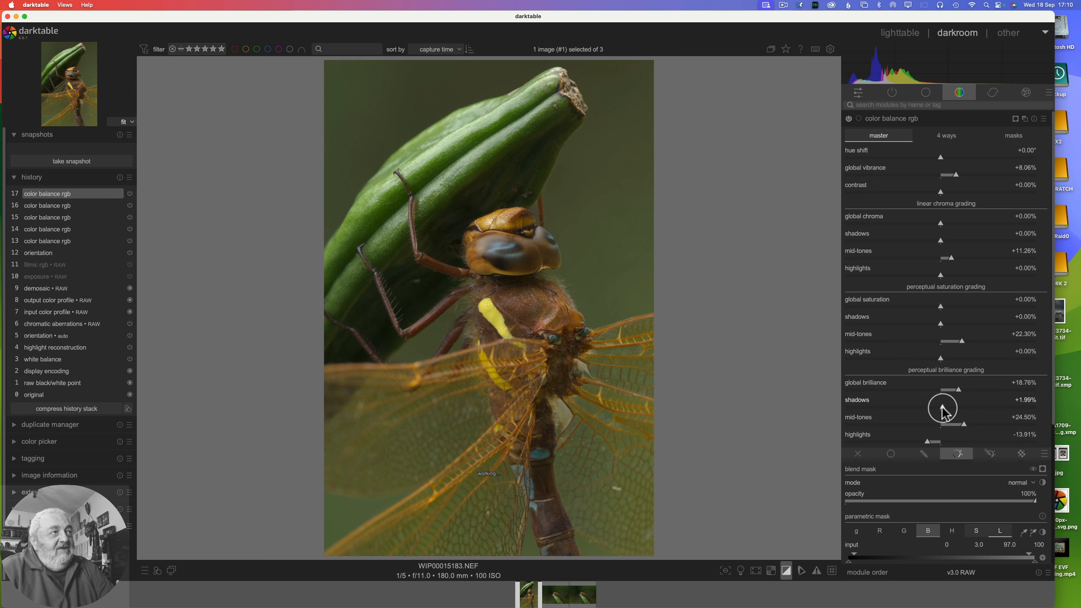
{"action": "left_click_drag", "start_coordinate": [941, 411], "coordinate": [952, 411]}
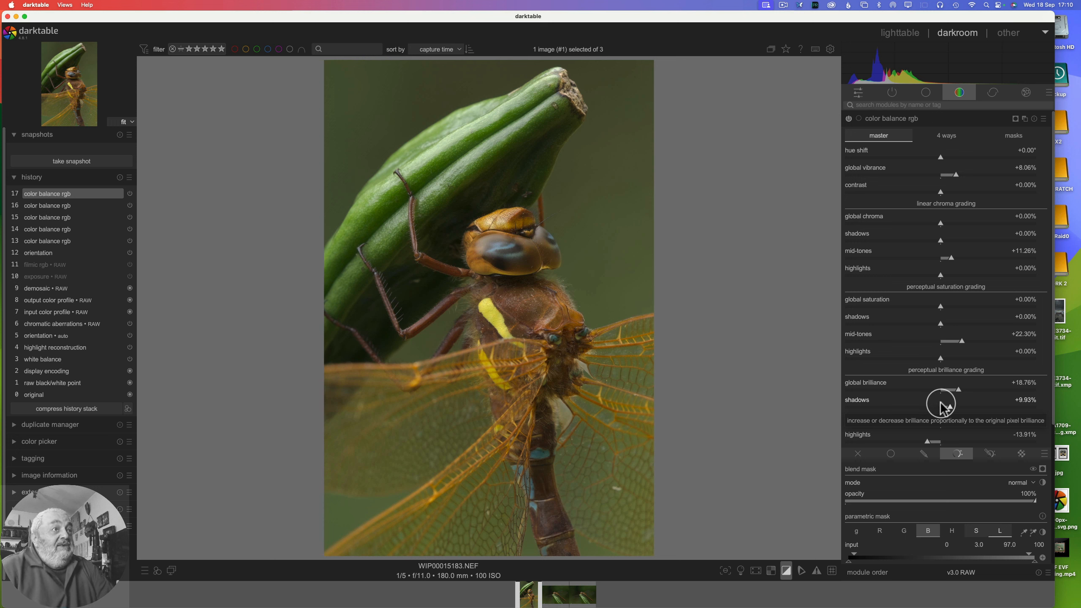
Step: Compare the latest edit with the earlier orientation history state and inspect the dragonfly's head at 100%
{"action": "left_click", "coordinate": [42, 253]}
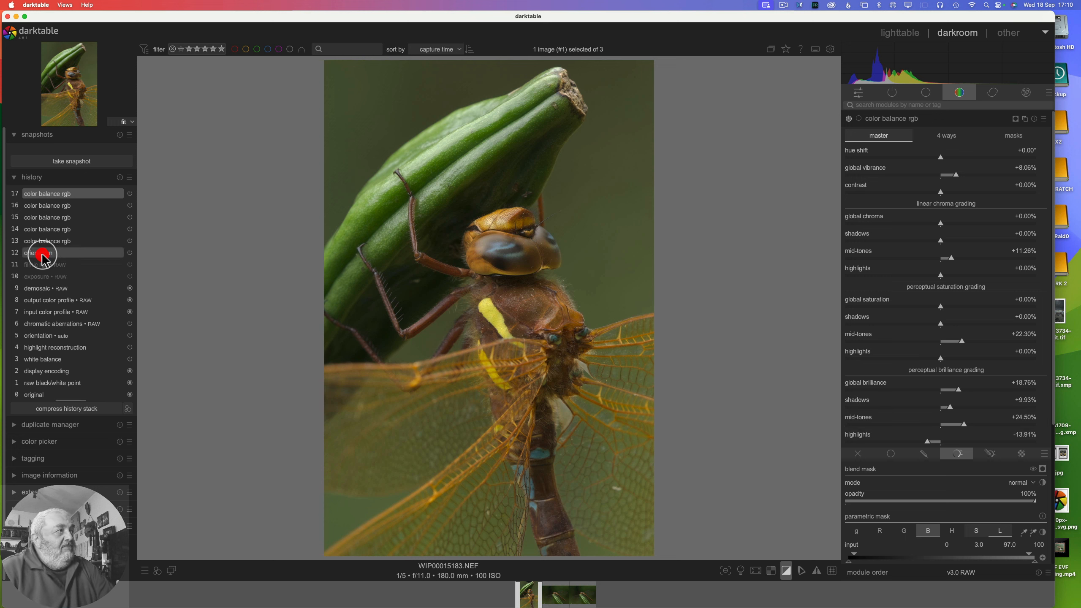
{"action": "left_click", "coordinate": [41, 194]}
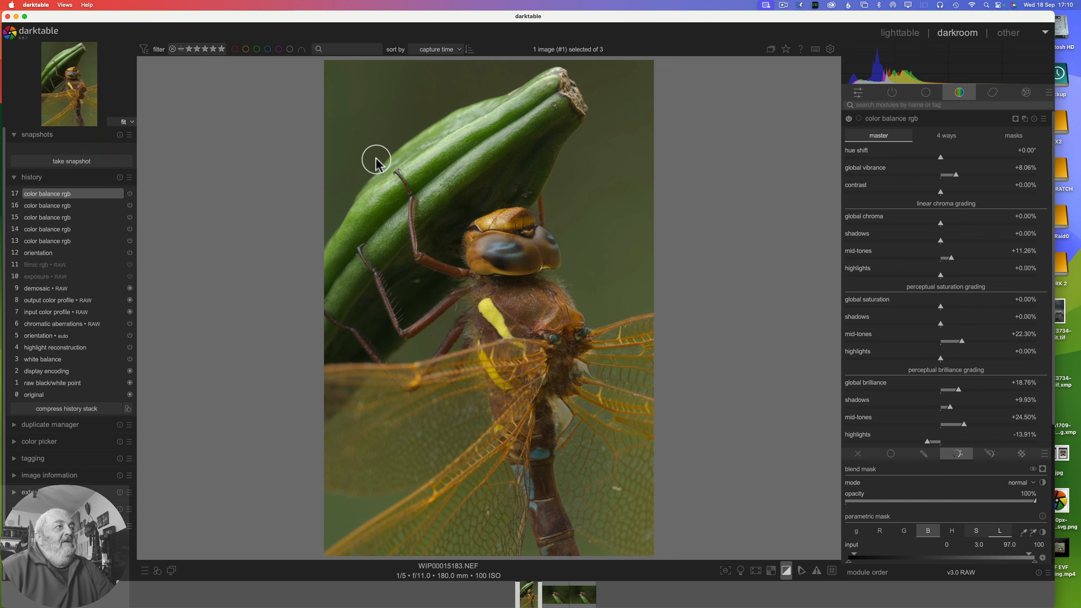
{"action": "scroll", "coordinate": [497, 234], "scroll_direction": "up", "scroll_amount": 5}
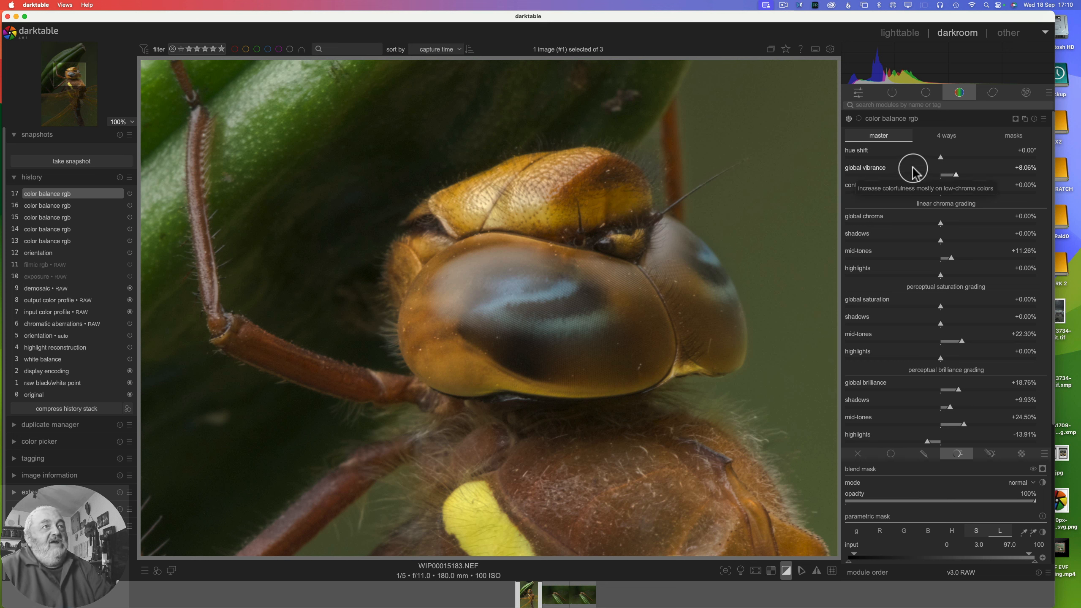
Step: Switch on local contrast and restrict it with the raster mask from color balance rgb
{"action": "left_click", "coordinate": [925, 95]}
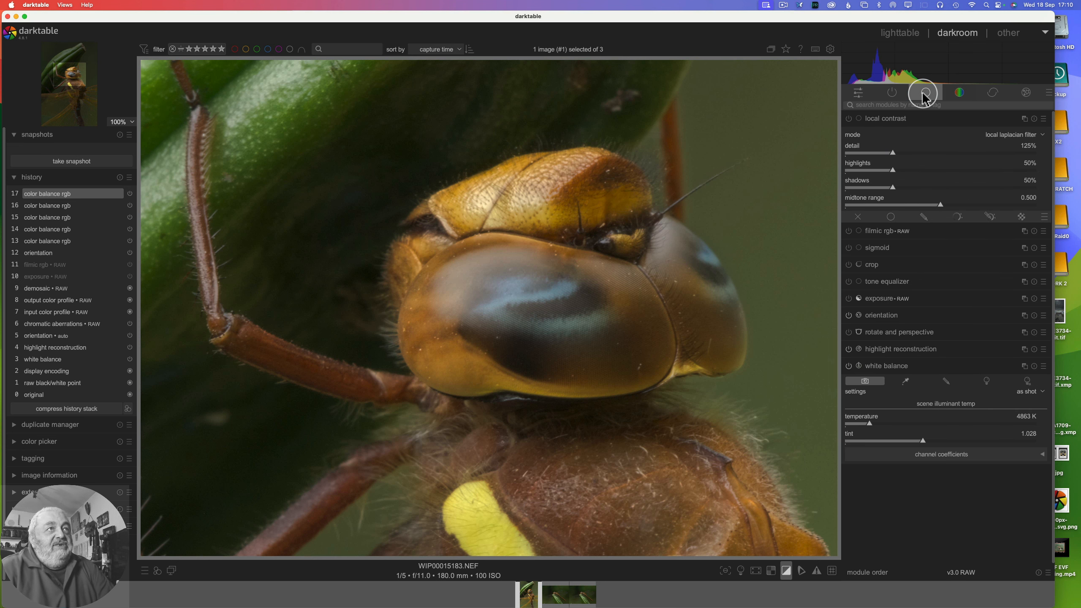
{"action": "left_click", "coordinate": [849, 120]}
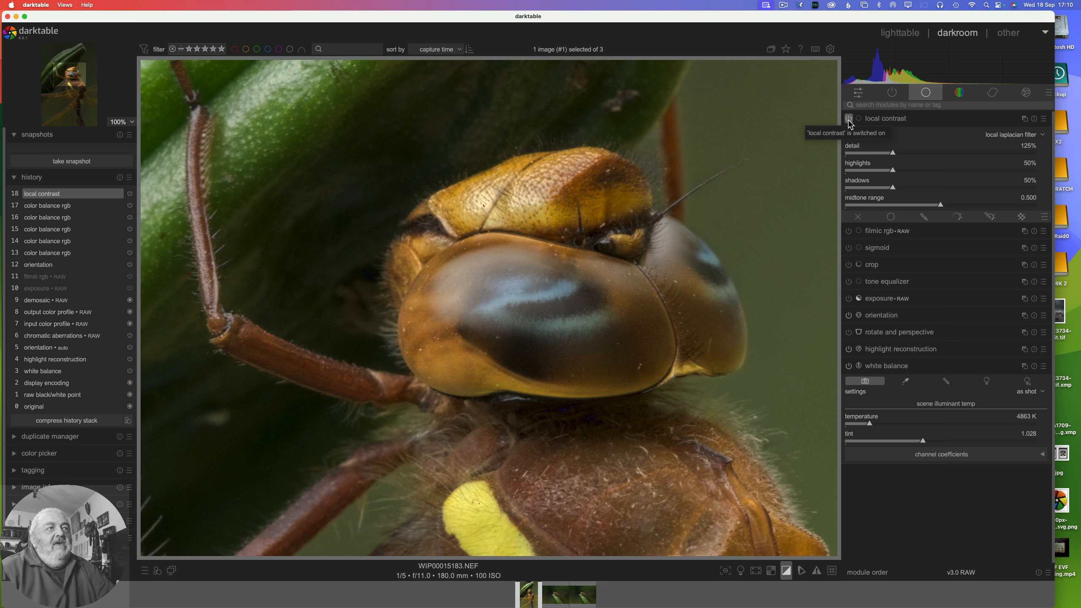
{"action": "left_click", "coordinate": [1022, 217]}
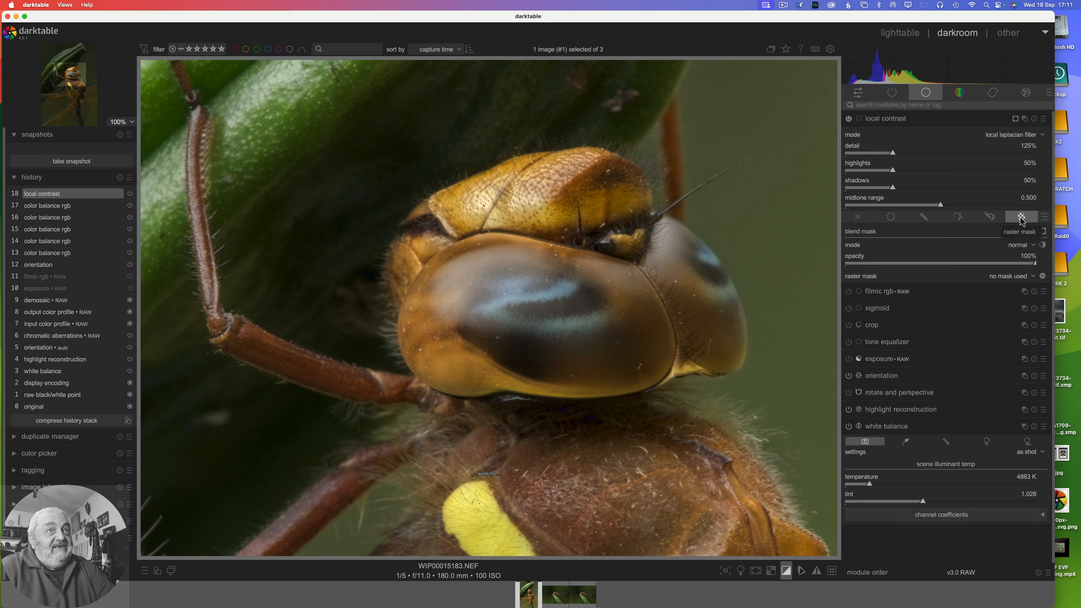
{"action": "left_click", "coordinate": [1029, 280]}
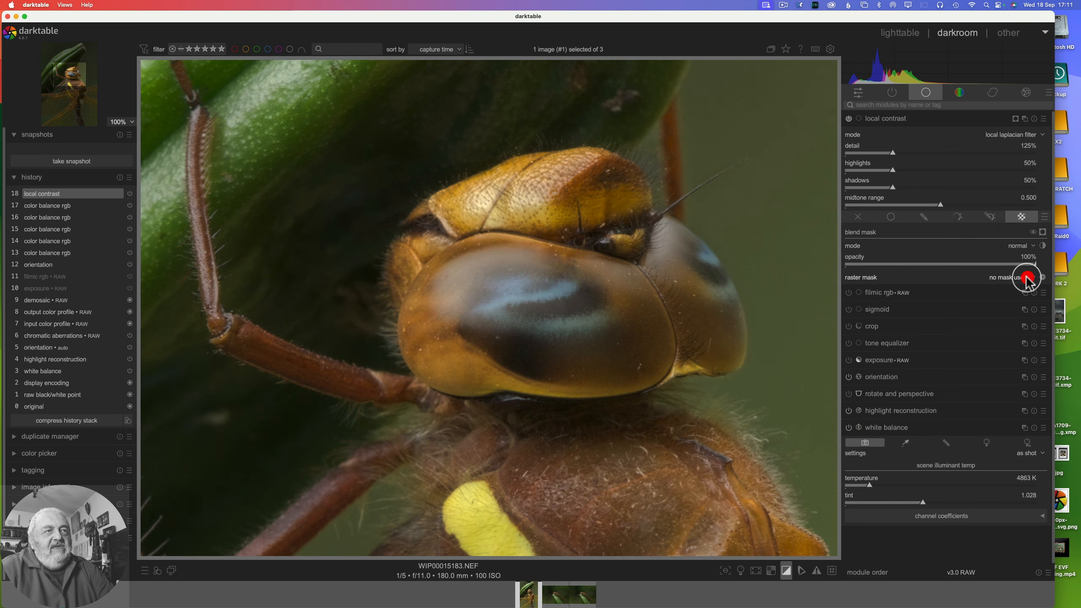
{"action": "left_click", "coordinate": [1021, 287]}
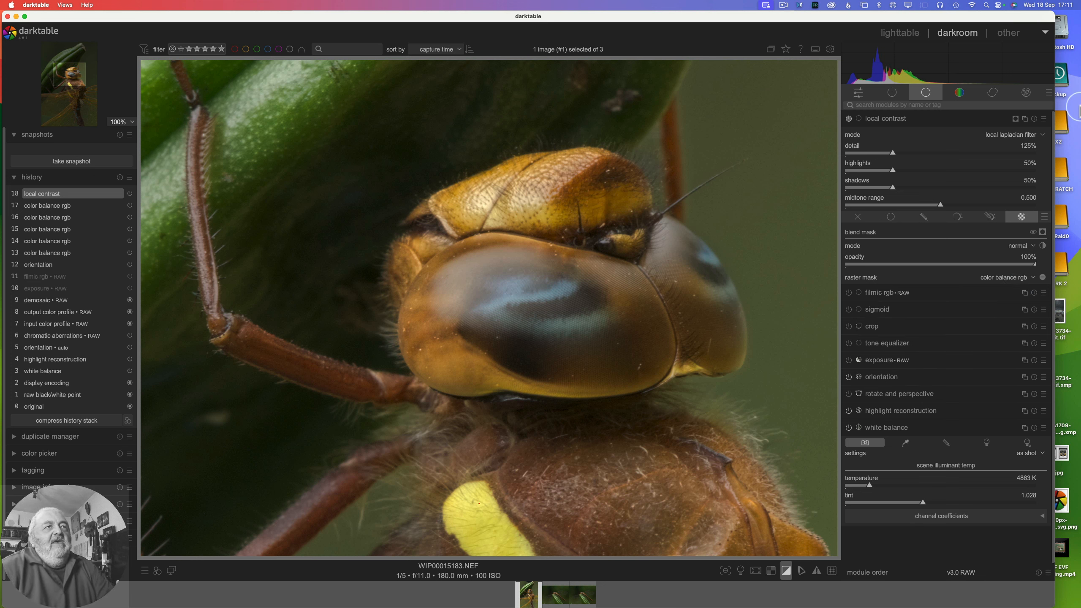
Step: Switch on the sharpen module and apply its LrHa preset
{"action": "left_click", "coordinate": [994, 97]}
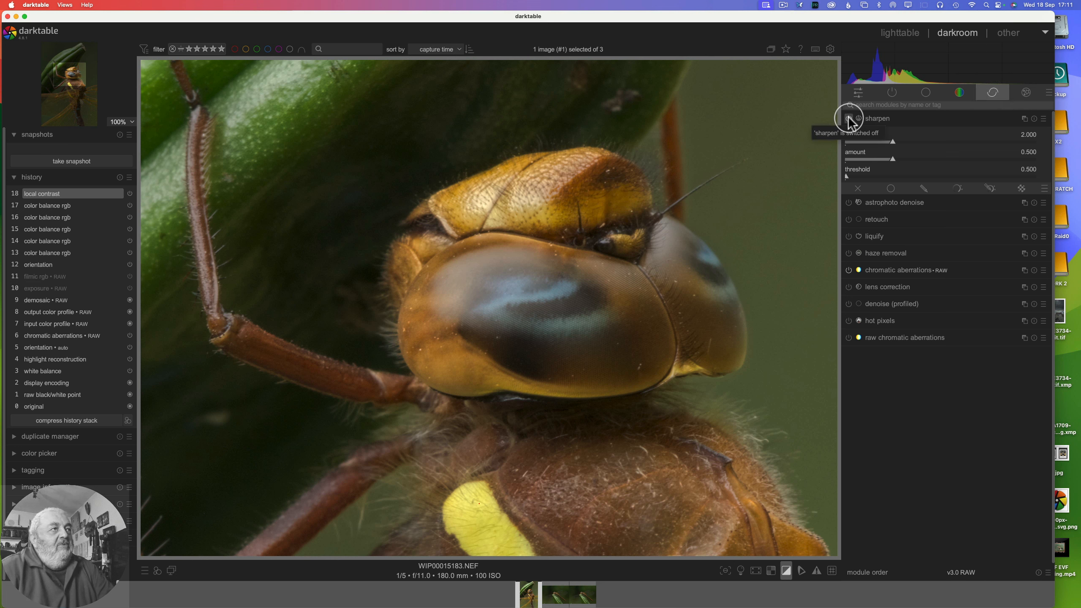
{"action": "left_click", "coordinate": [848, 118]}
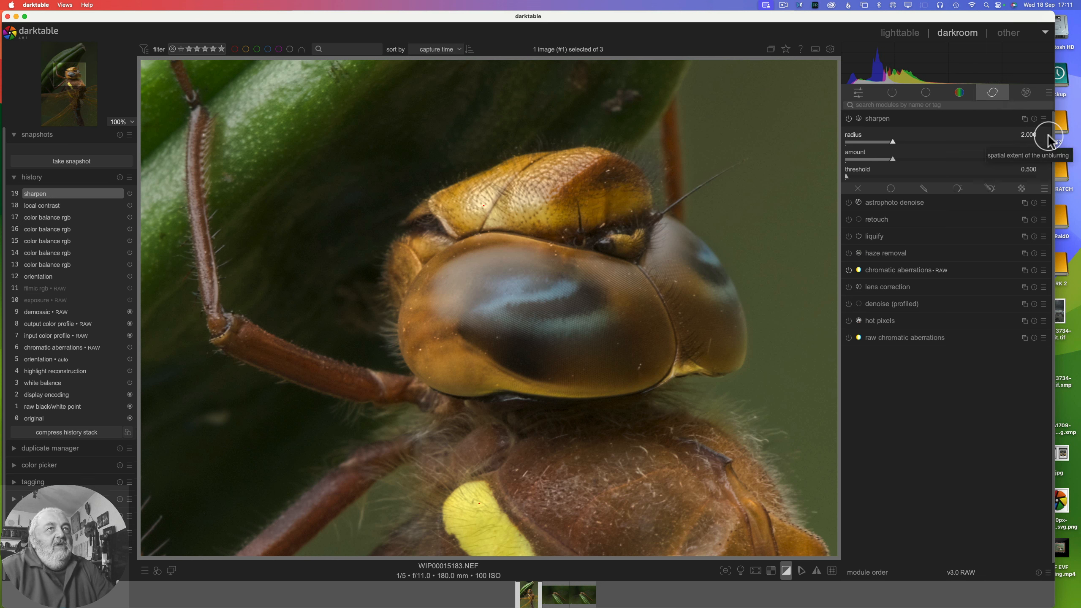
{"action": "left_click", "coordinate": [1043, 118]}
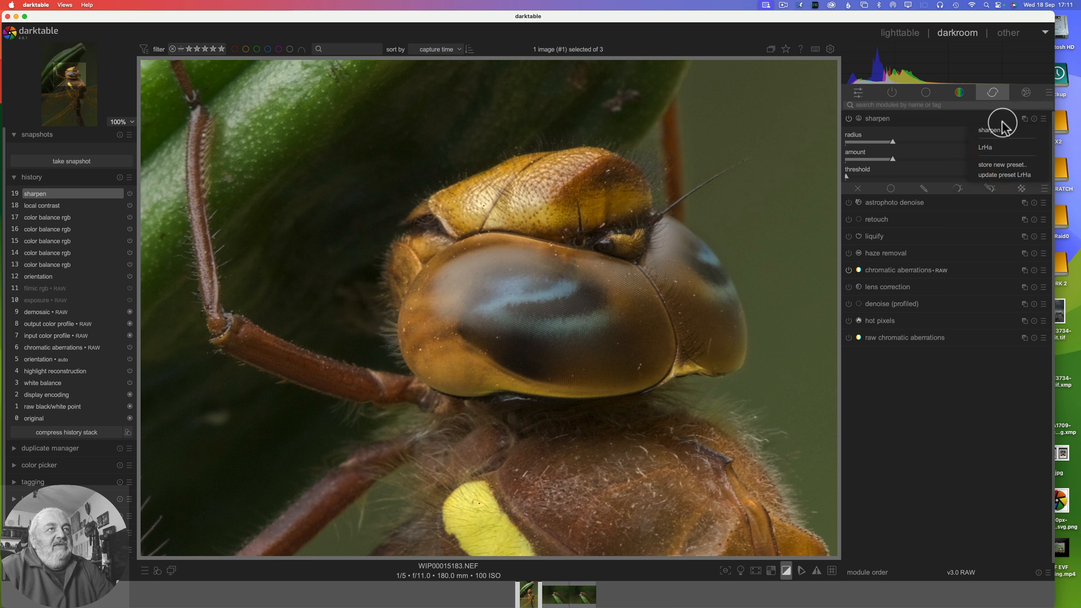
{"action": "left_click", "coordinate": [988, 149]}
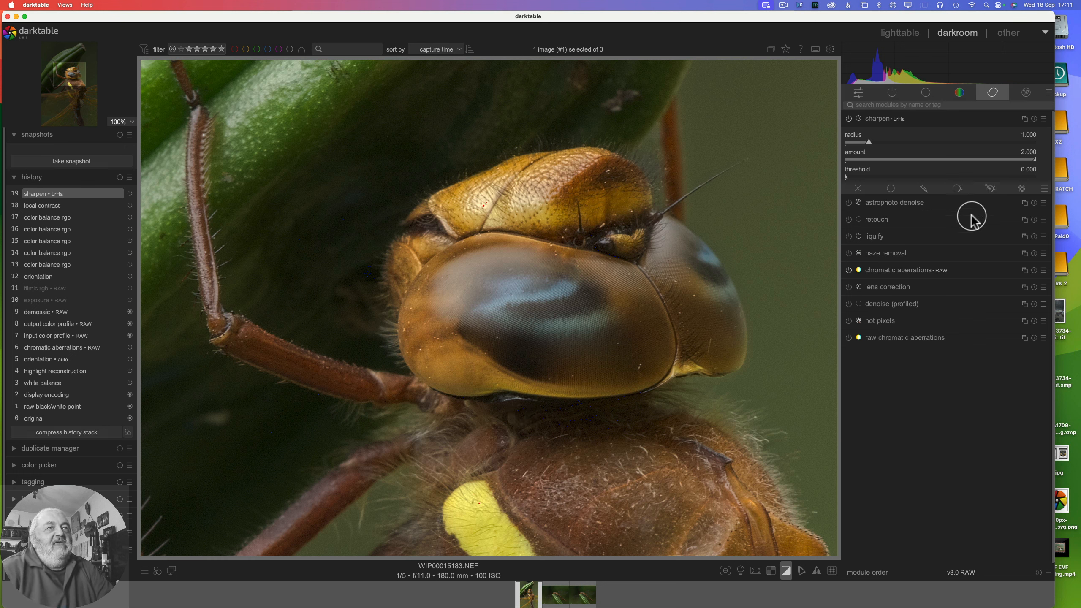
Step: Add a parametric mask to the sharpening and set the lower lightness (L) input limits to 6.0 and 10.0
{"action": "left_click", "coordinate": [968, 190]}
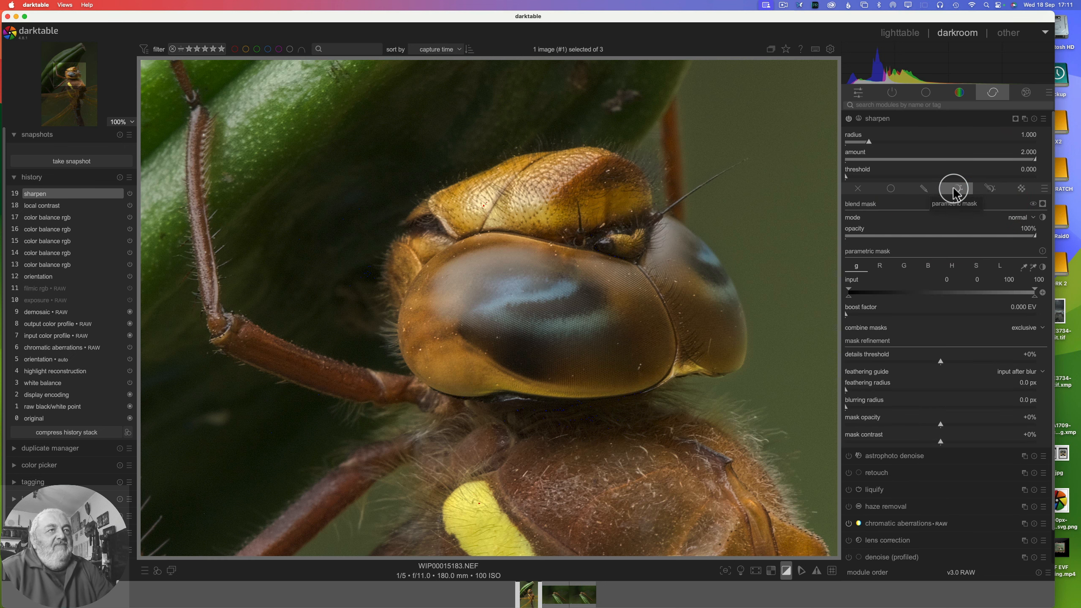
{"action": "left_click", "coordinate": [1000, 265]}
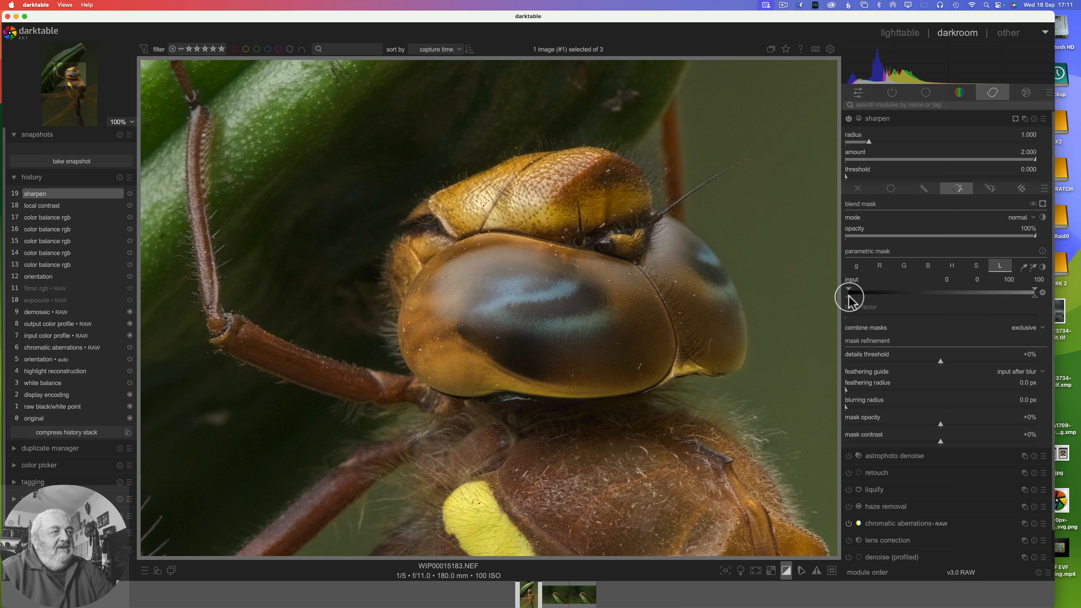
{"action": "left_click_drag", "start_coordinate": [850, 297], "coordinate": [860, 303]}
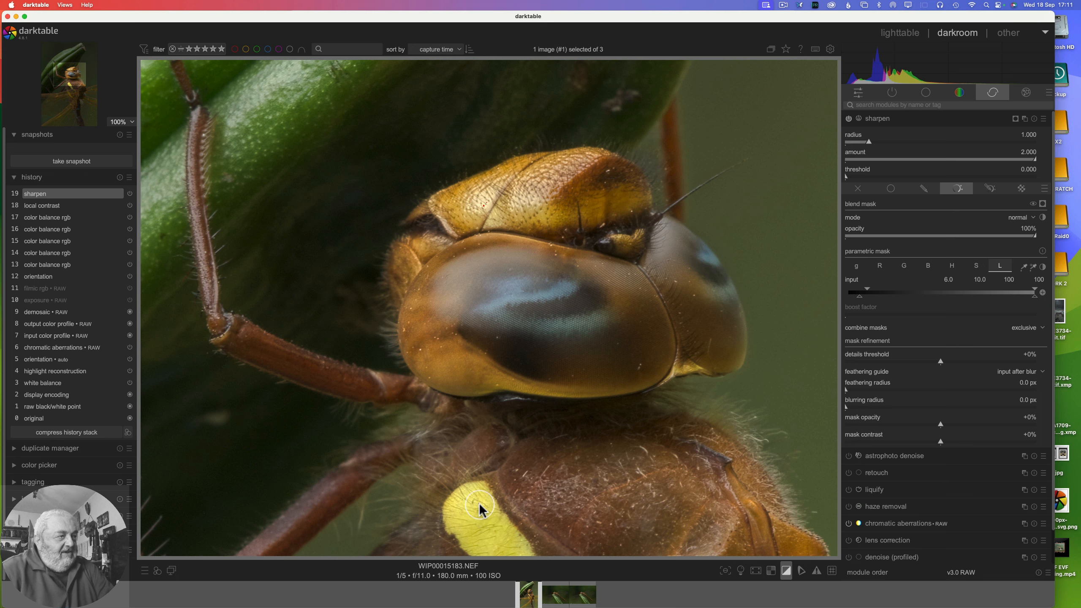
Step: Lower the perceptual brilliance of the highlights in color balance rgb to -20.53%
{"action": "left_click", "coordinate": [960, 94]}
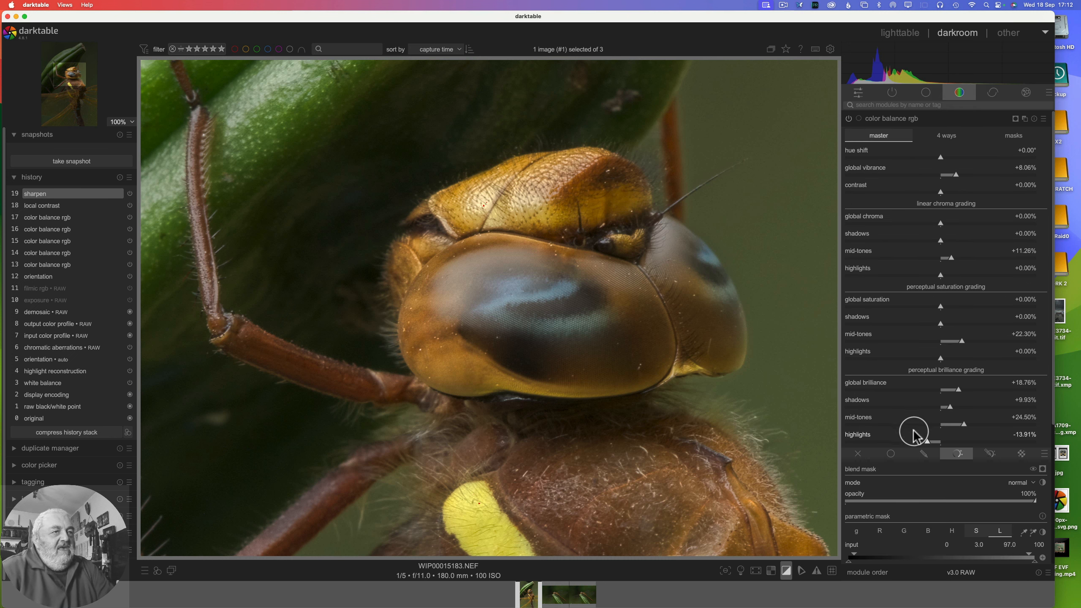
{"action": "scroll", "coordinate": [927, 443], "scroll_direction": "down", "scroll_amount": 5}
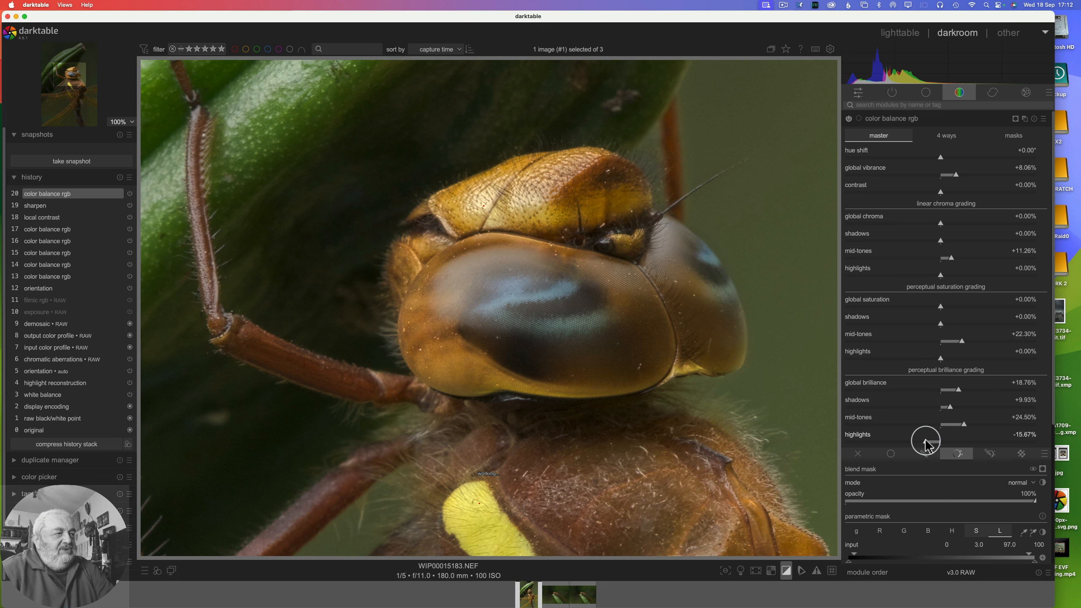
{"action": "scroll", "coordinate": [927, 446], "scroll_direction": "down", "scroll_amount": 1}
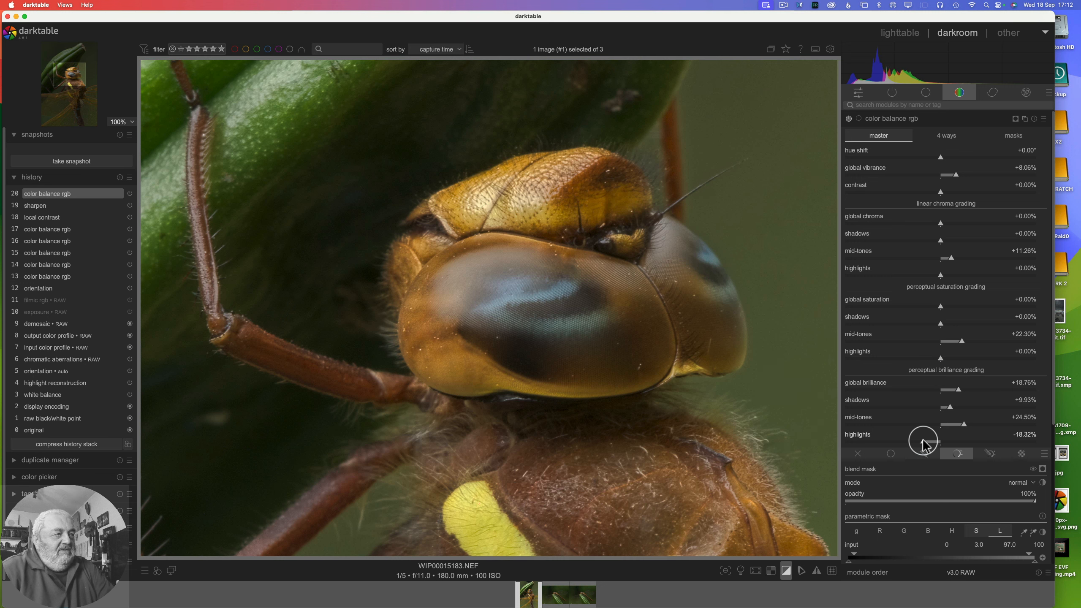
{"action": "left_click", "coordinate": [922, 443]}
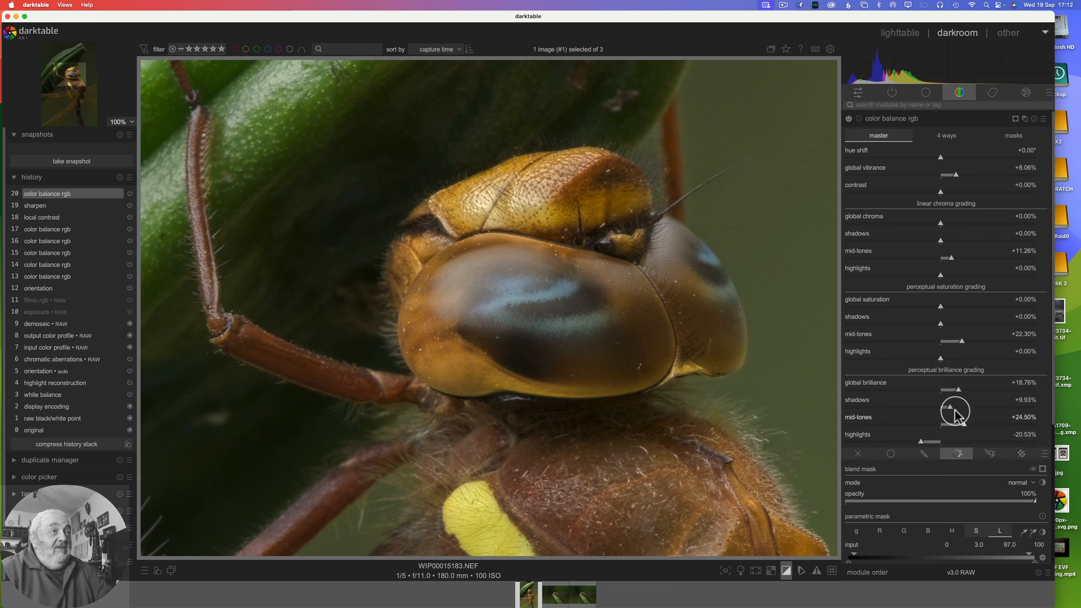
Step: Take a snapshot of the current edit with the whole image in view
{"action": "scroll", "coordinate": [654, 303], "scroll_direction": "down", "scroll_amount": 1}
{"action": "scroll", "coordinate": [652, 300], "scroll_direction": "down", "scroll_amount": 2}
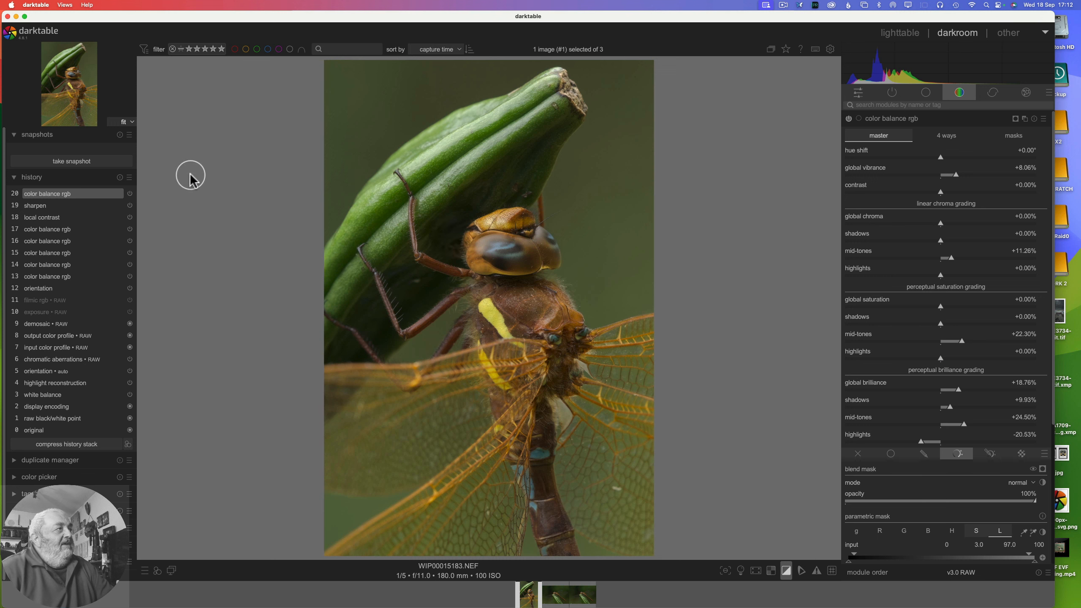
{"action": "left_click", "coordinate": [70, 162]}
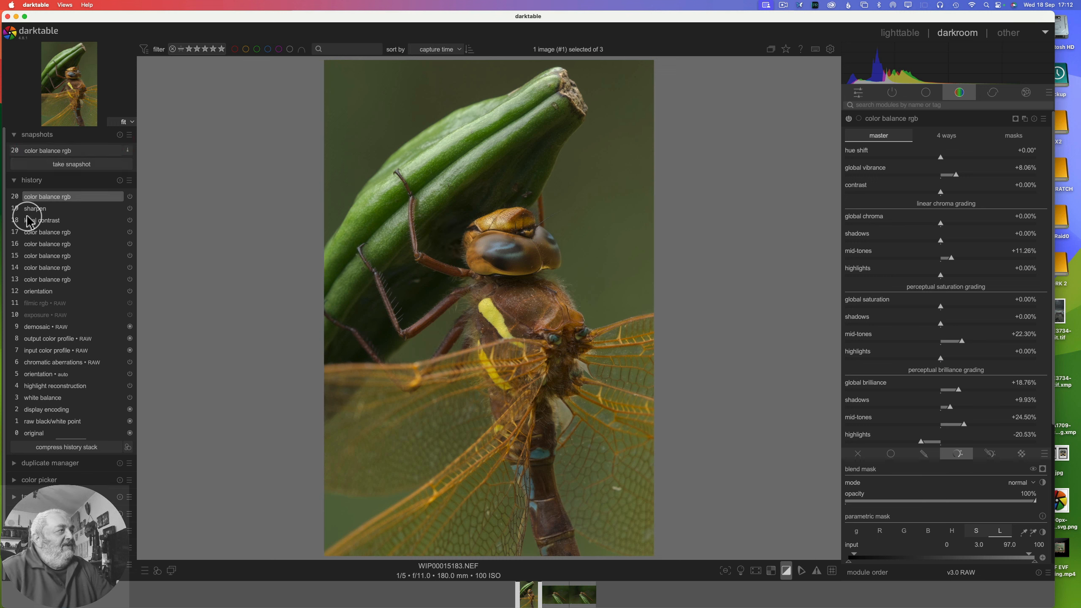
Step: Compare the edited snapshot with the photo at the orientation step in the history, examining the dragonfly's head and eyes
{"action": "left_click", "coordinate": [40, 292]}
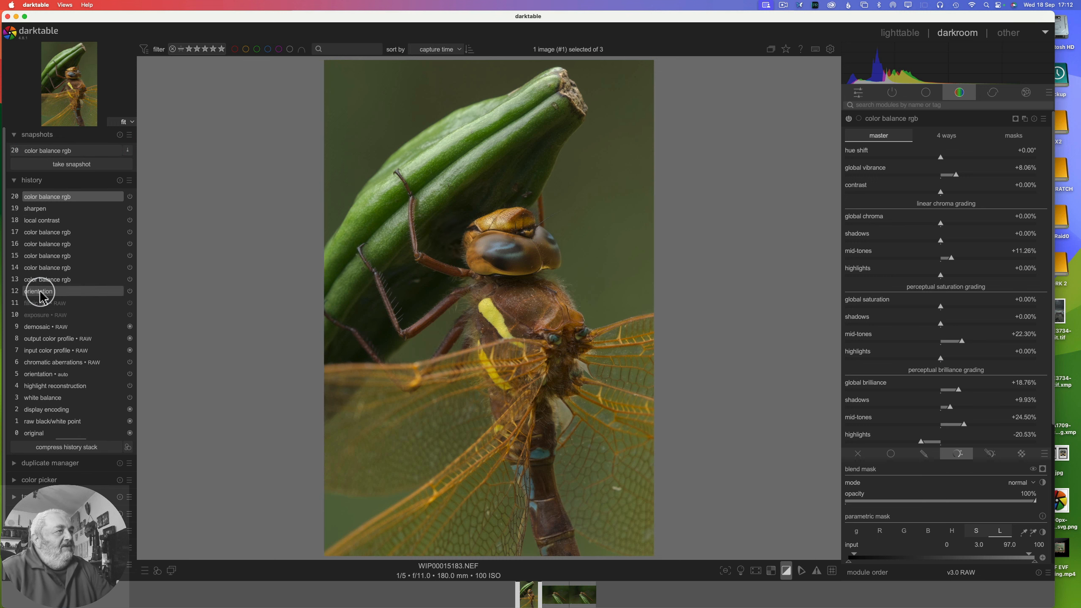
{"action": "left_click", "coordinate": [49, 152]}
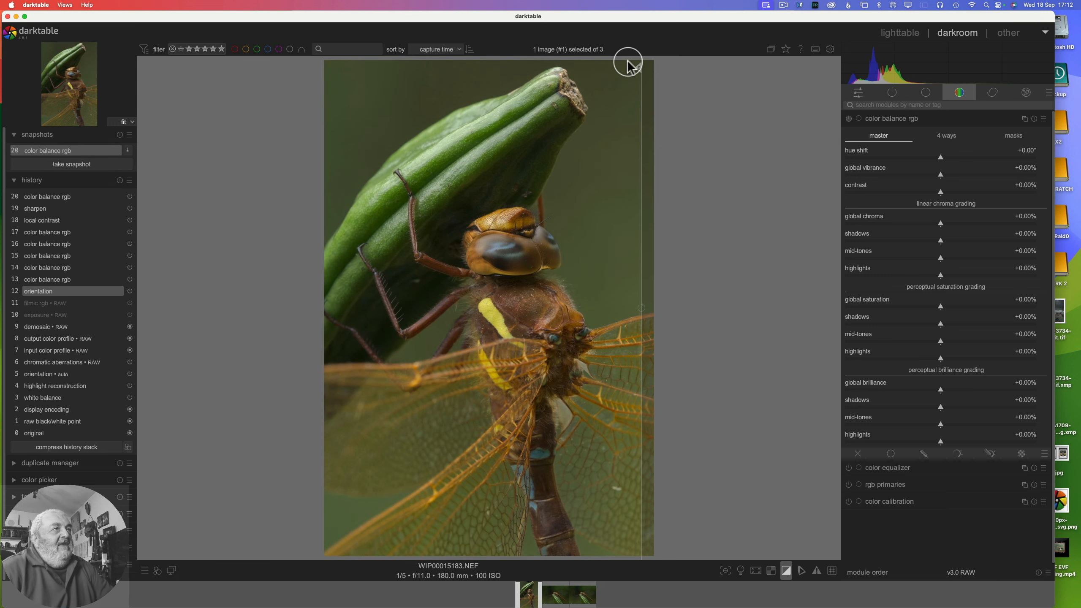
{"action": "left_click_drag", "start_coordinate": [640, 68], "coordinate": [678, 73]}
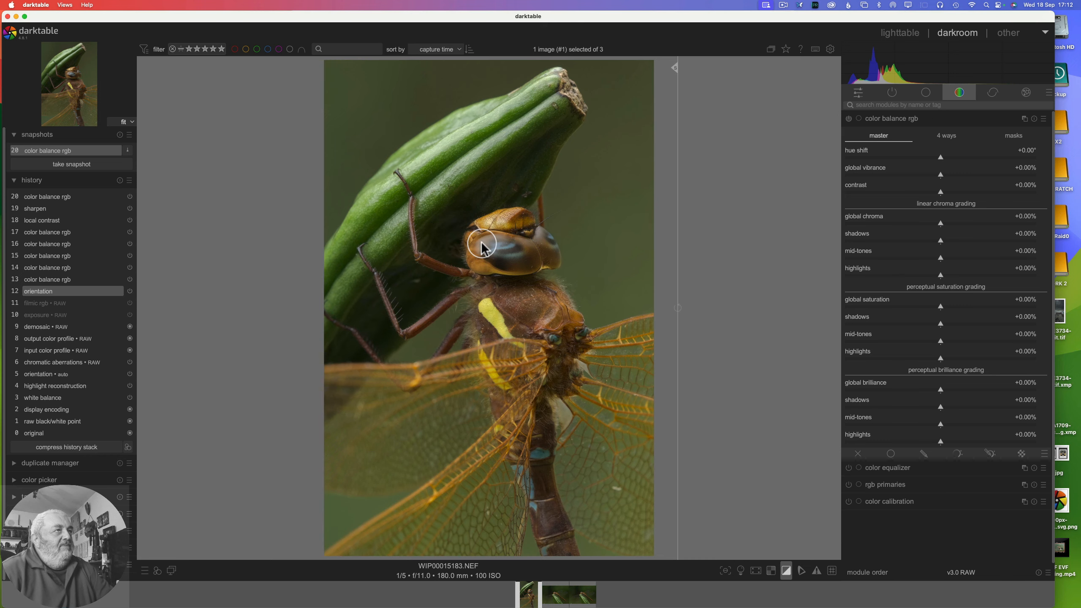
{"action": "scroll", "coordinate": [482, 247], "scroll_direction": "up", "scroll_amount": 3}
{"action": "scroll", "coordinate": [507, 213], "scroll_direction": "up", "scroll_amount": 2}
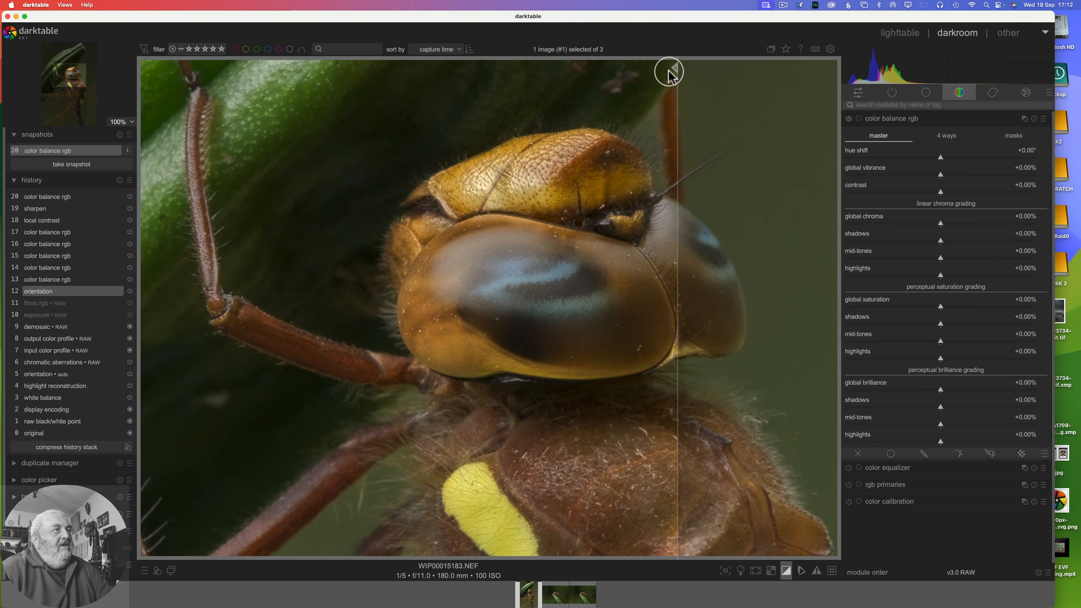
{"action": "left_click_drag", "start_coordinate": [679, 66], "coordinate": [790, 37]}
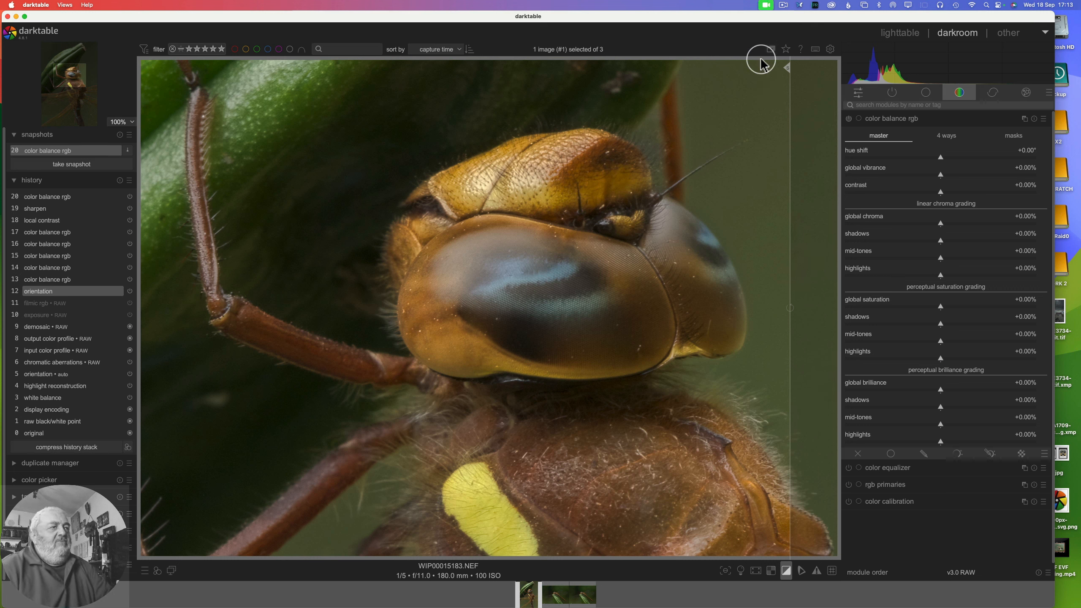
Step: Remove the snapshot and restore the photo to its latest color balance rgb edit, history step 20
{"action": "left_click", "coordinate": [120, 121]}
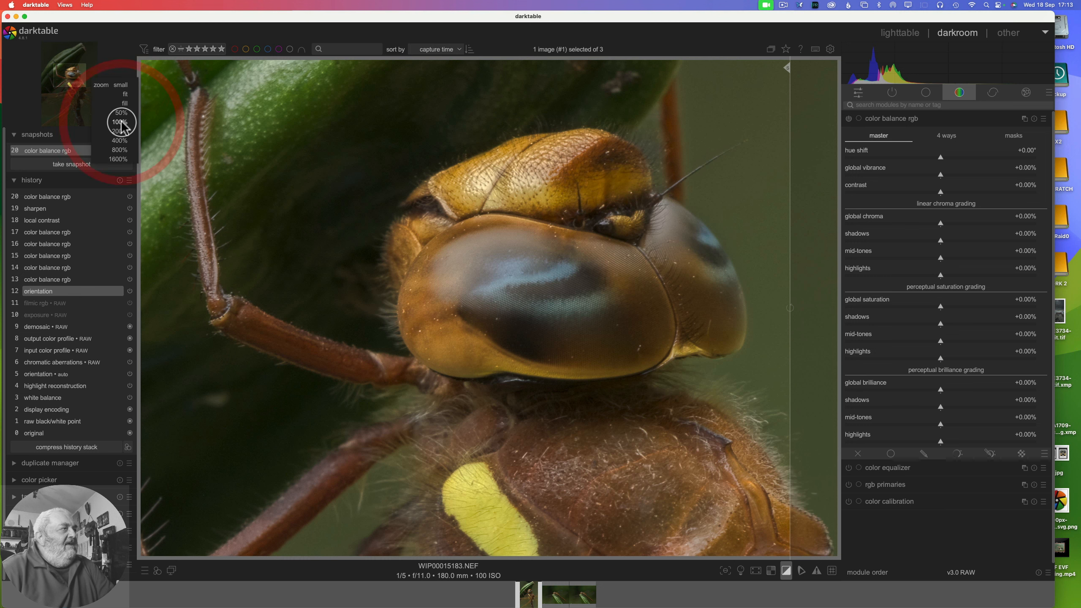
{"action": "left_click", "coordinate": [123, 94]}
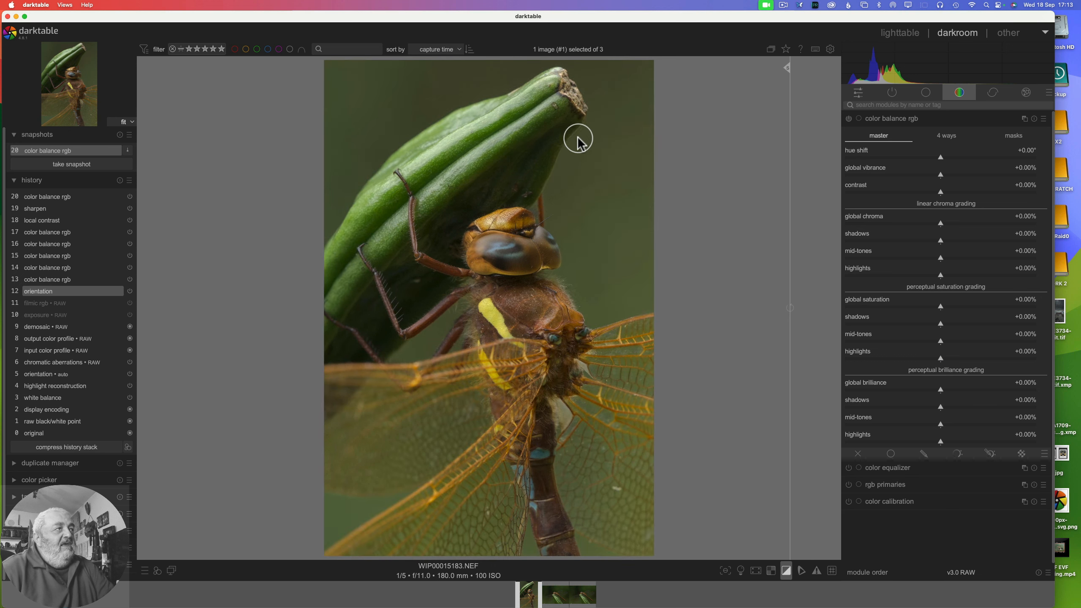
{"action": "left_click", "coordinate": [119, 134]}
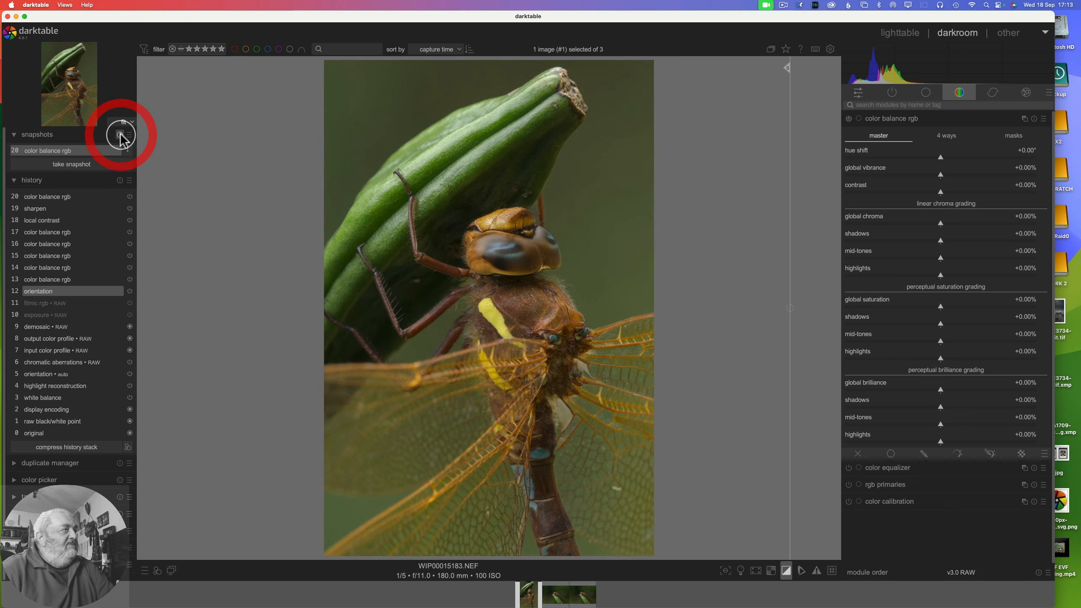
{"action": "left_click", "coordinate": [48, 194]}
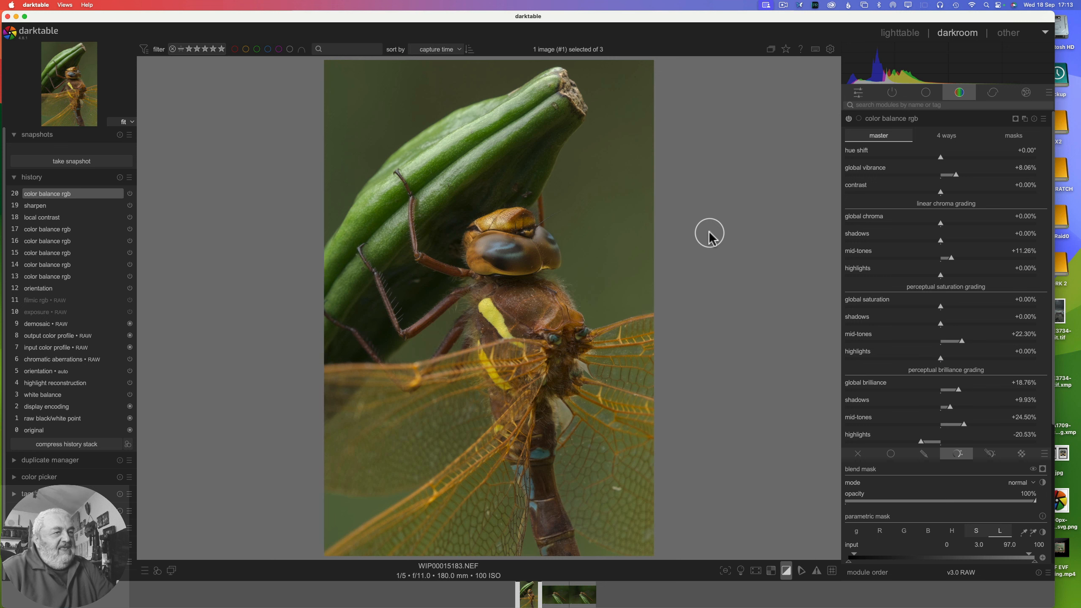
Step: Open the photo WIP00015563.NEF and switch on color balance rgb with a parametric mask
{"action": "left_click", "coordinate": [584, 593]}
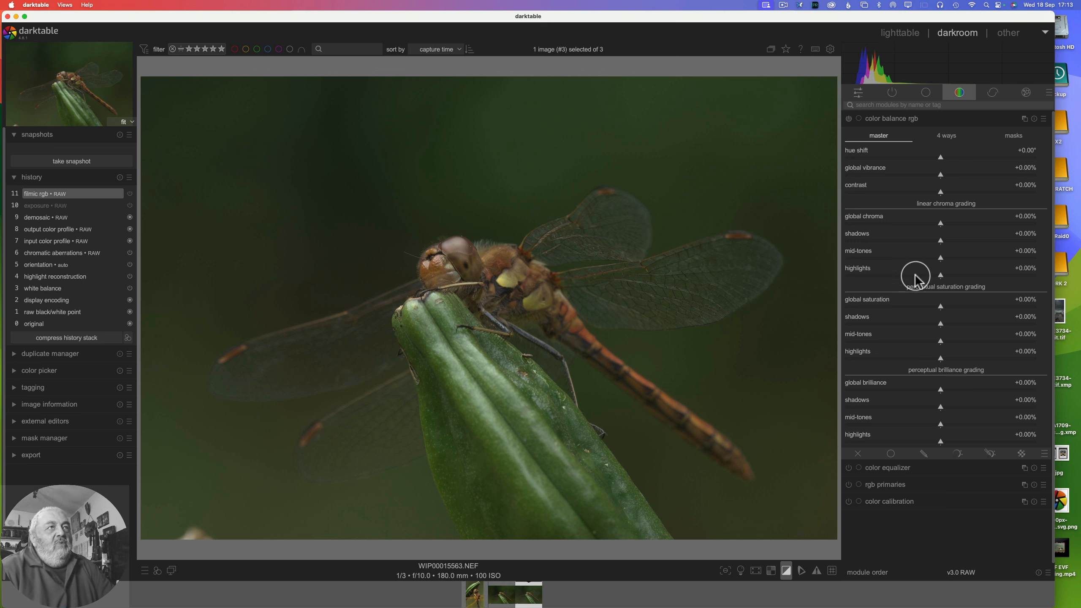
{"action": "left_click", "coordinate": [849, 119]}
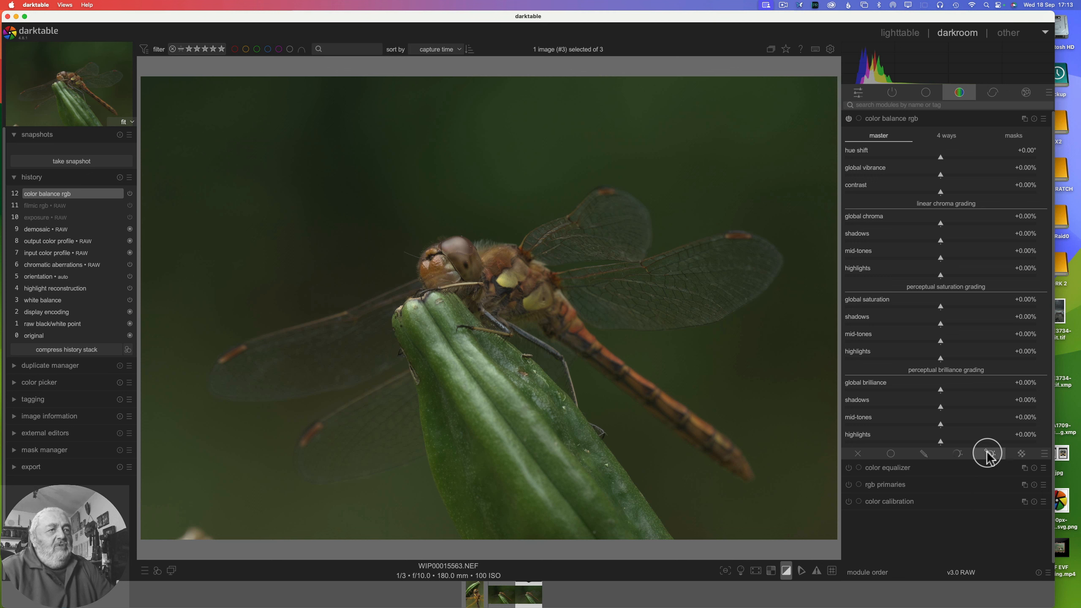
{"action": "left_click", "coordinate": [957, 455]}
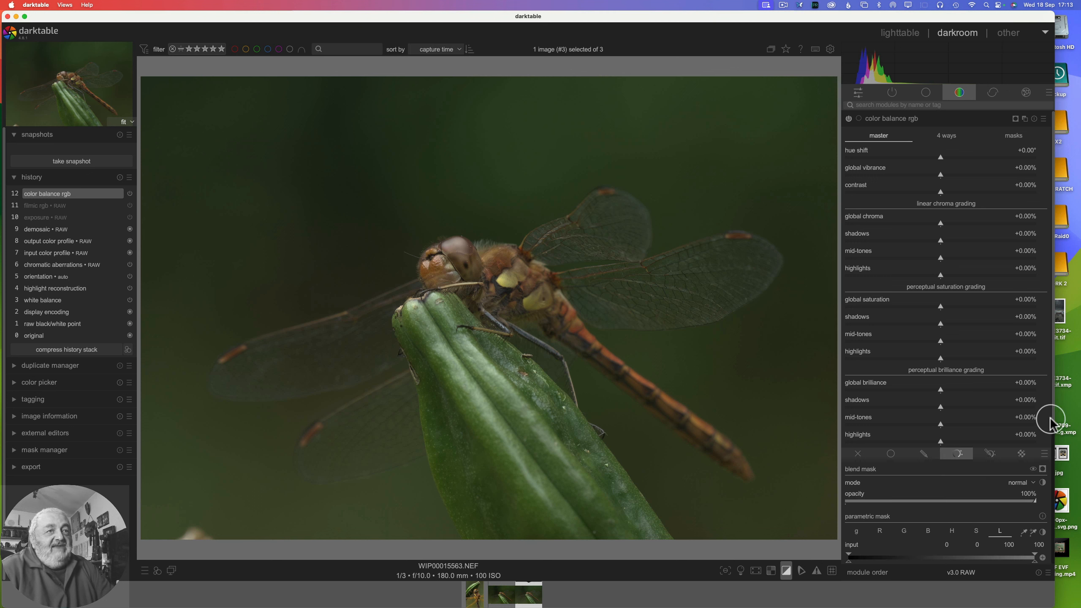
Step: Switch the mask to the color space with Jz, Cz and hz channels and display the mask for the Cz channel
{"action": "left_click_drag", "start_coordinate": [1054, 419], "coordinate": [1049, 523]}
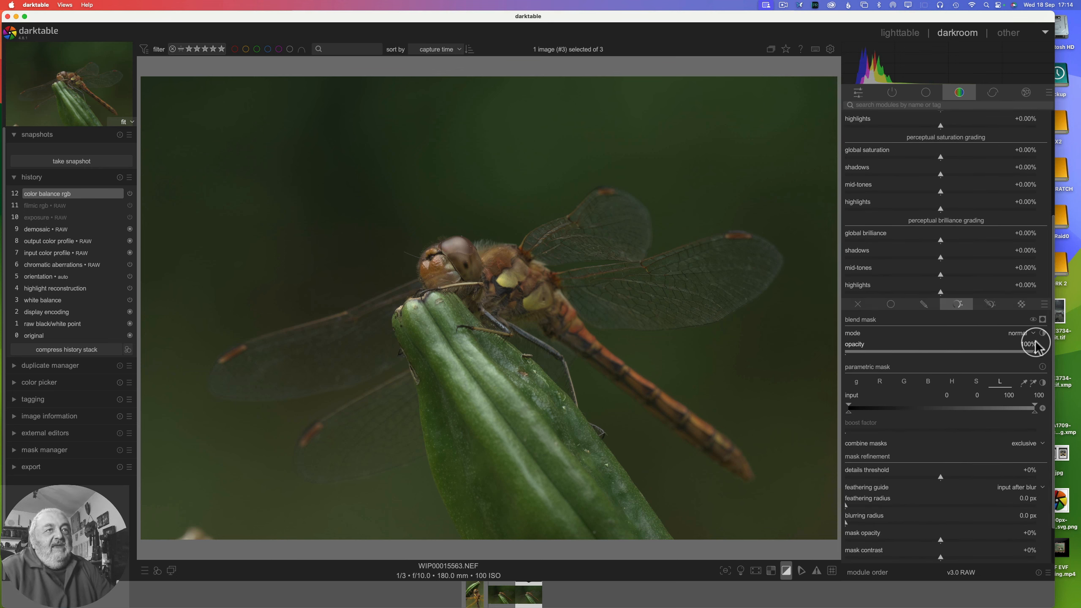
{"action": "left_click", "coordinate": [1044, 305]}
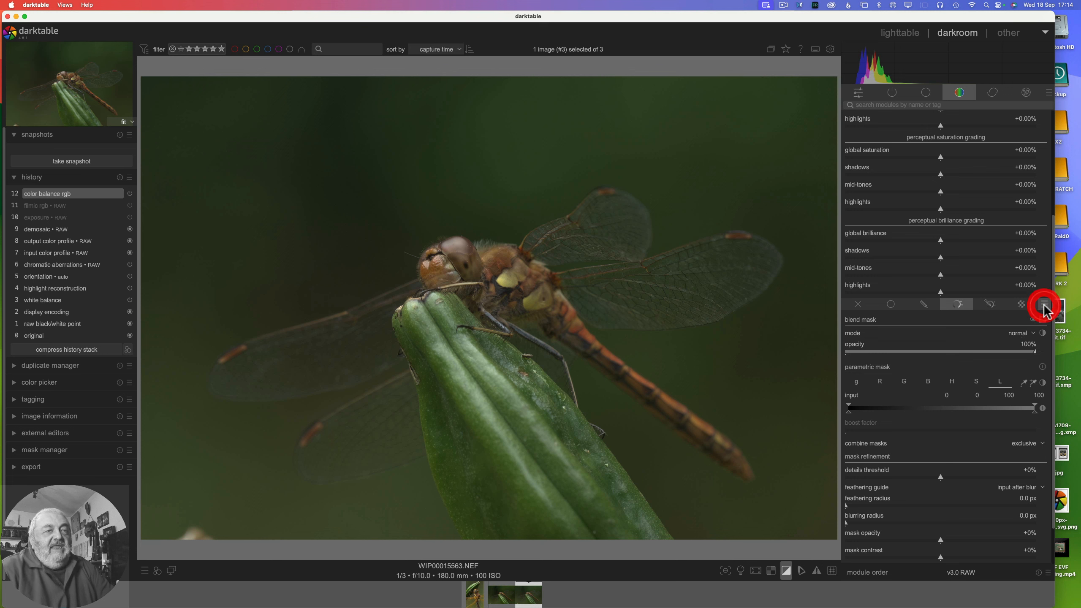
{"action": "left_click", "coordinate": [958, 337]}
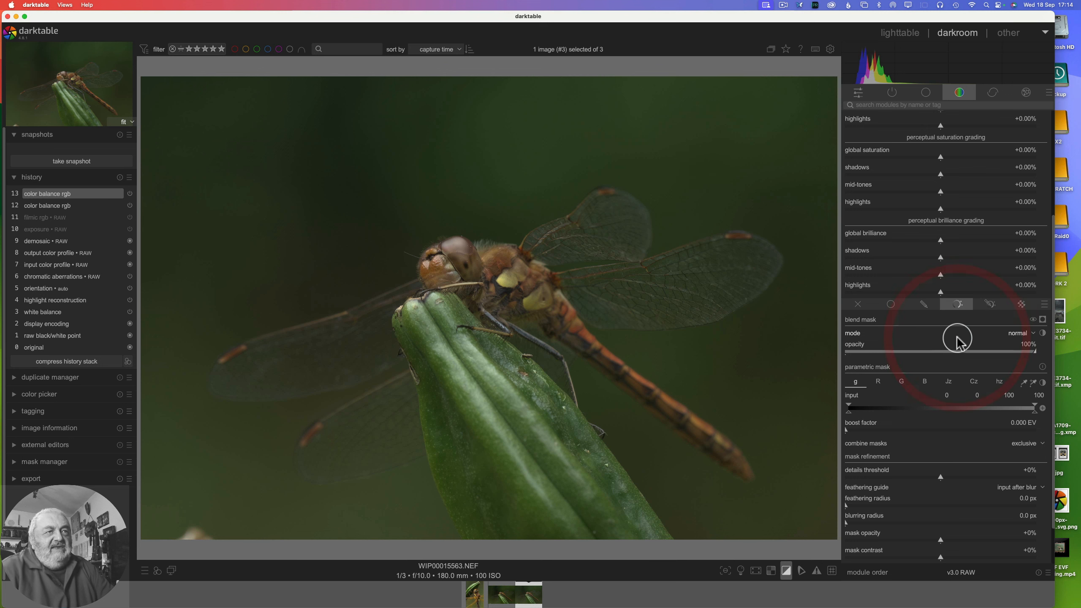
{"action": "left_click", "coordinate": [975, 382]}
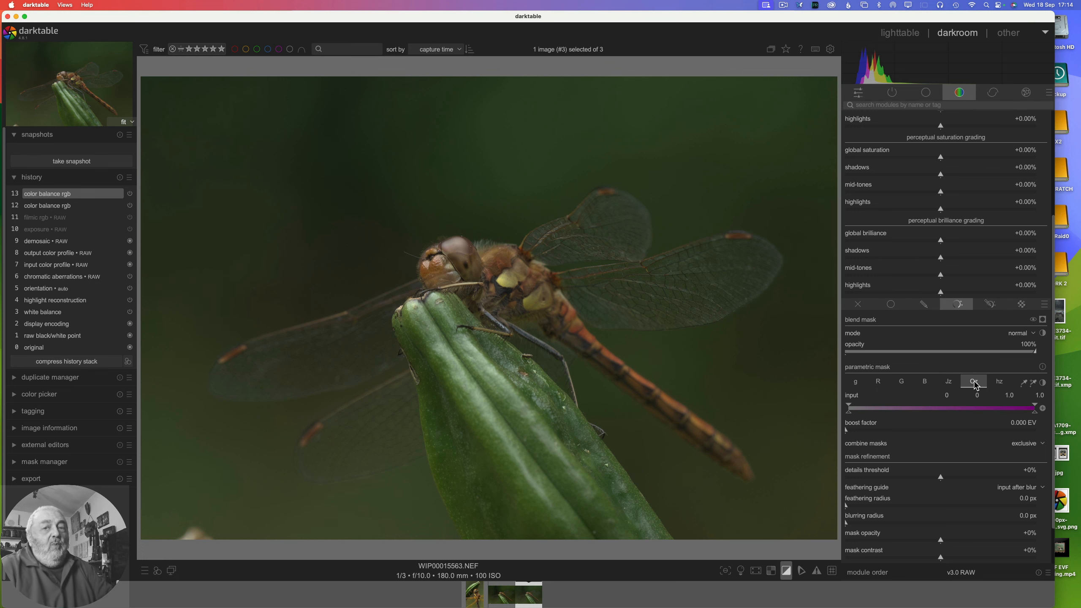
{"action": "left_click", "coordinate": [972, 384]}
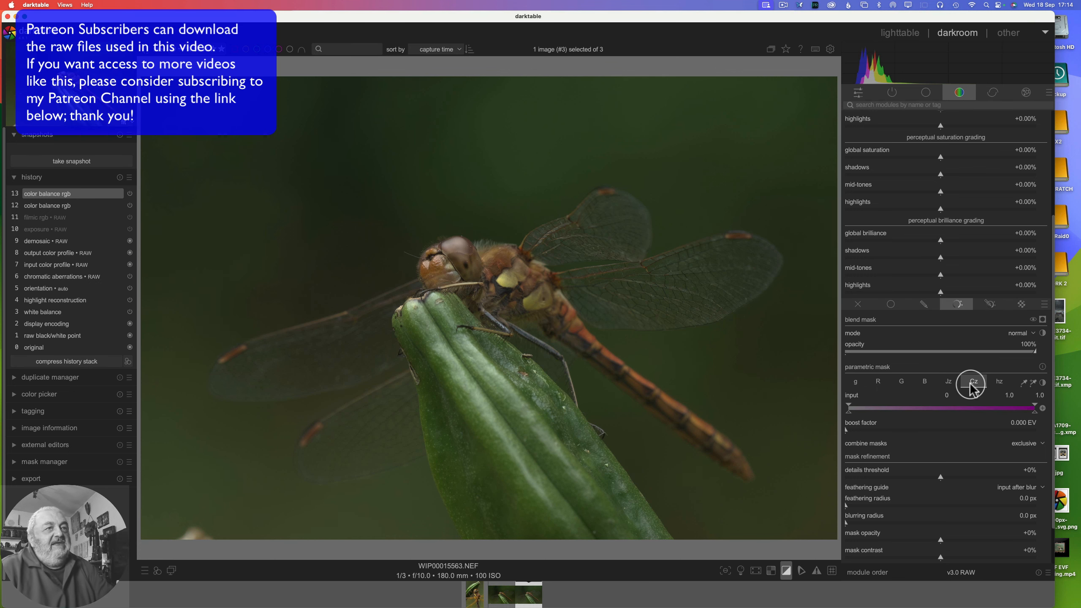
{"action": "left_click", "coordinate": [1043, 321]}
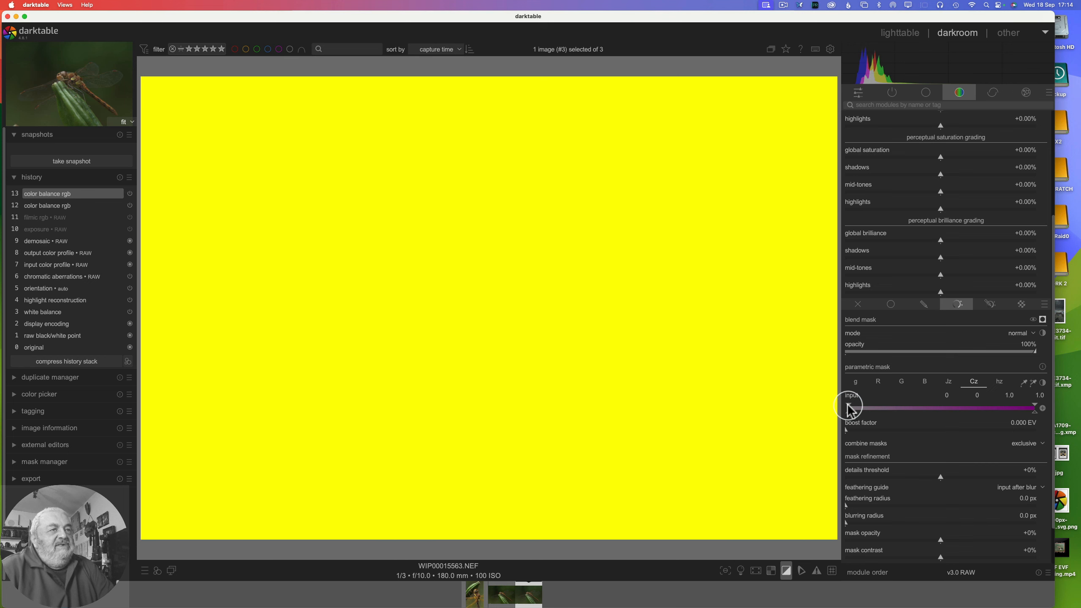
Step: Set the lower Cz input limits of the mask to 0.26 and 0.73 and the inner upper Jz limit to 0.53
{"action": "left_click_drag", "start_coordinate": [849, 406], "coordinate": [887, 409]}
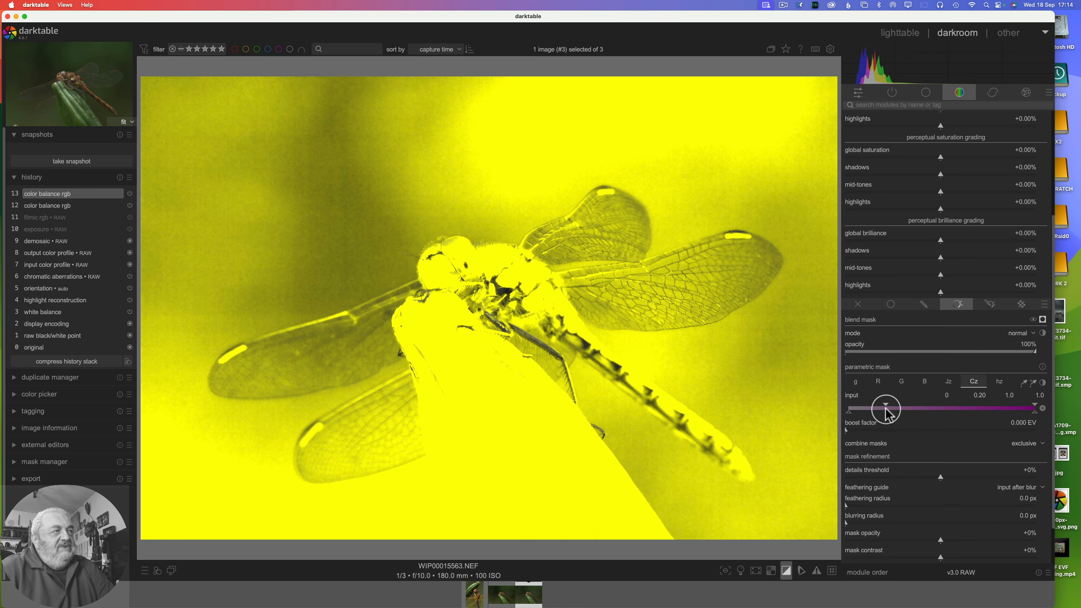
{"action": "left_click", "coordinate": [631, 396]}
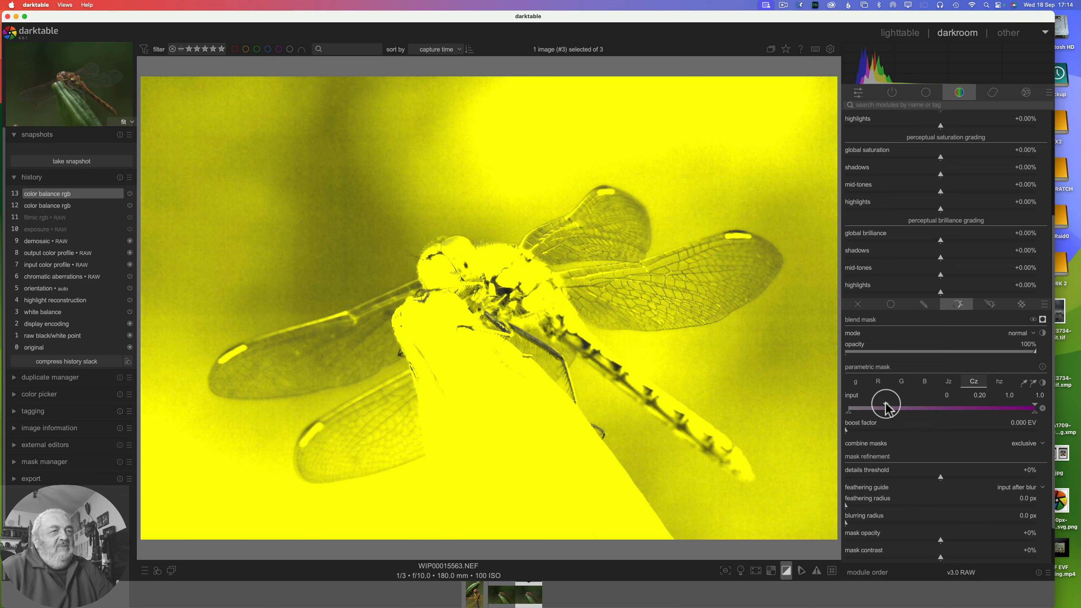
{"action": "mouse_move", "coordinate": [887, 406]}
{"action": "left_mouse_down"}
{"action": "mouse_move", "coordinate": [977, 408]}
{"action": "mouse_move", "coordinate": [966, 398]}
{"action": "left_mouse_up"}
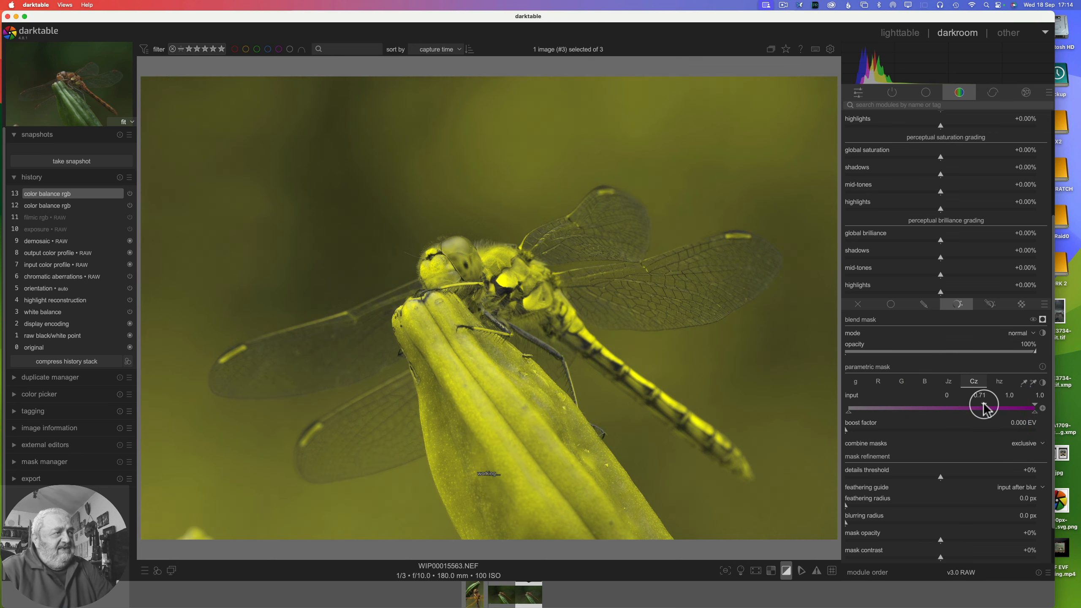
{"action": "left_click", "coordinate": [985, 405]}
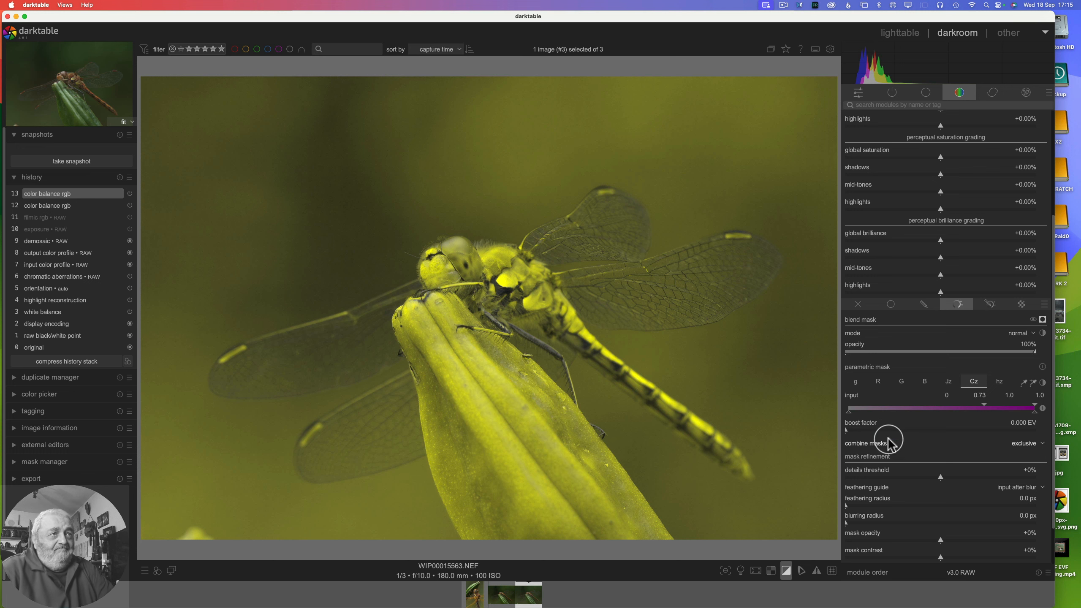
{"action": "left_click_drag", "start_coordinate": [849, 413], "coordinate": [884, 418]}
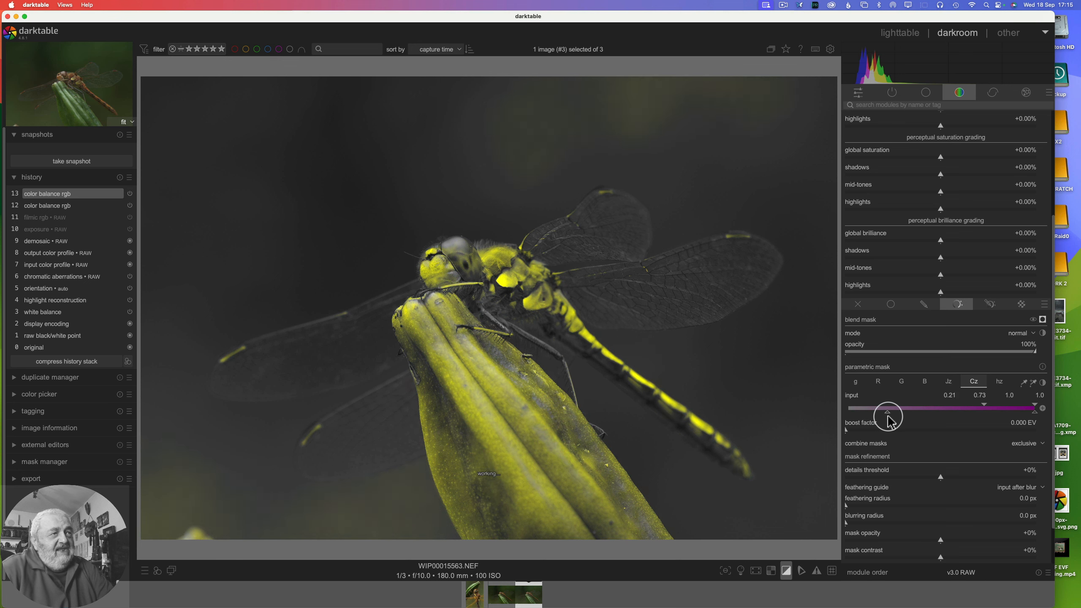
{"action": "left_click_drag", "start_coordinate": [887, 415], "coordinate": [898, 415]}
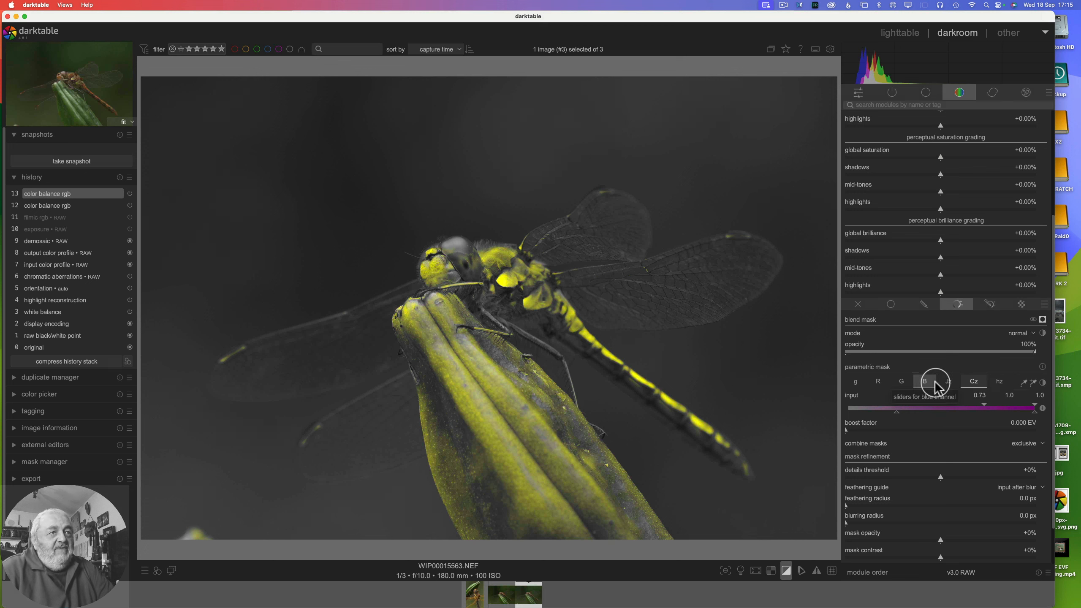
{"action": "left_click", "coordinate": [948, 382]}
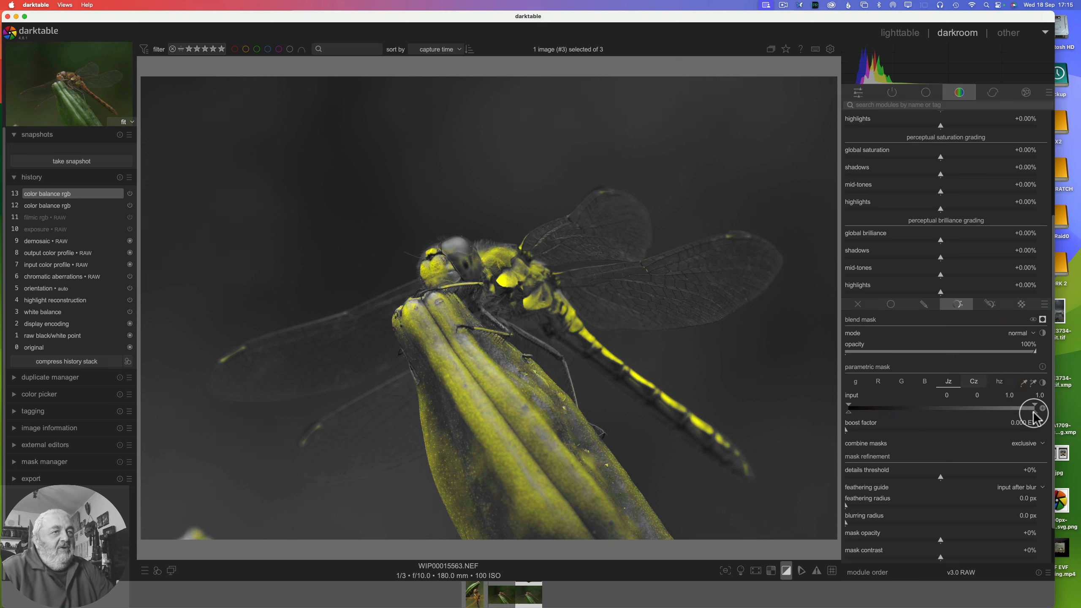
{"action": "left_click_drag", "start_coordinate": [1035, 414], "coordinate": [948, 408]}
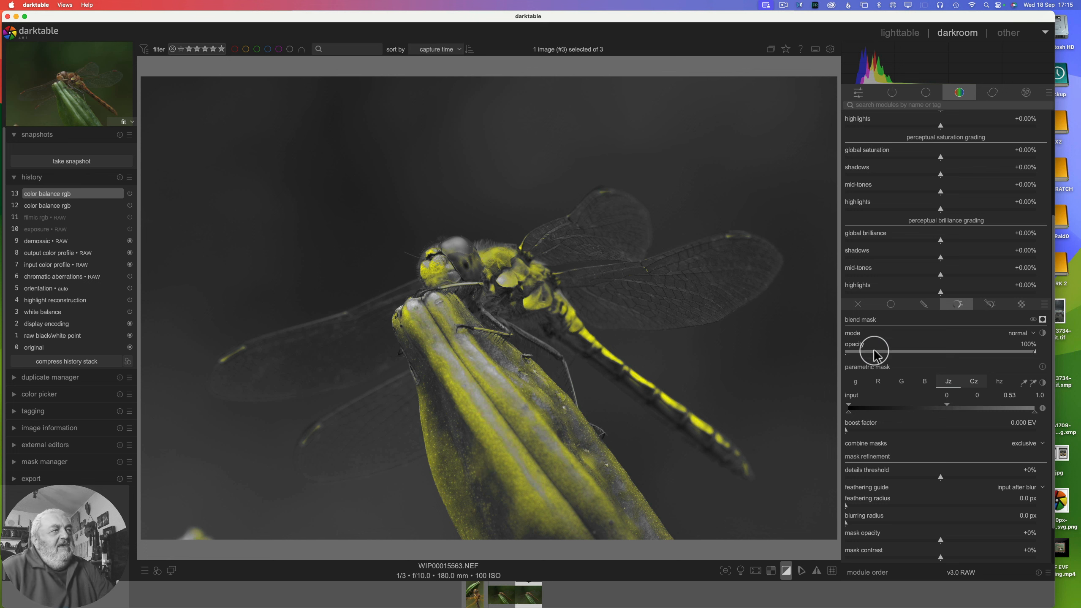
Step: Set the lower Cz limits to 0.18 and 0.44, and refine the mask with a 13.8 px feathering radius and 7.9 px blurring radius
{"action": "left_click", "coordinate": [971, 382]}
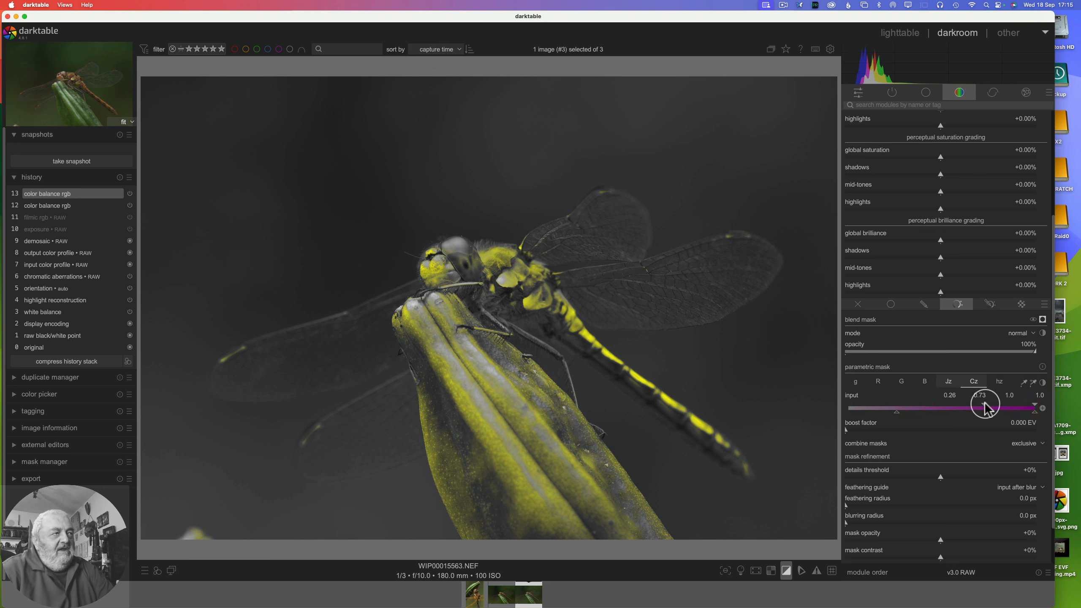
{"action": "mouse_move", "coordinate": [986, 408]}
{"action": "left_mouse_down"}
{"action": "mouse_move", "coordinate": [929, 398]}
{"action": "mouse_move", "coordinate": [882, 412]}
{"action": "left_mouse_up"}
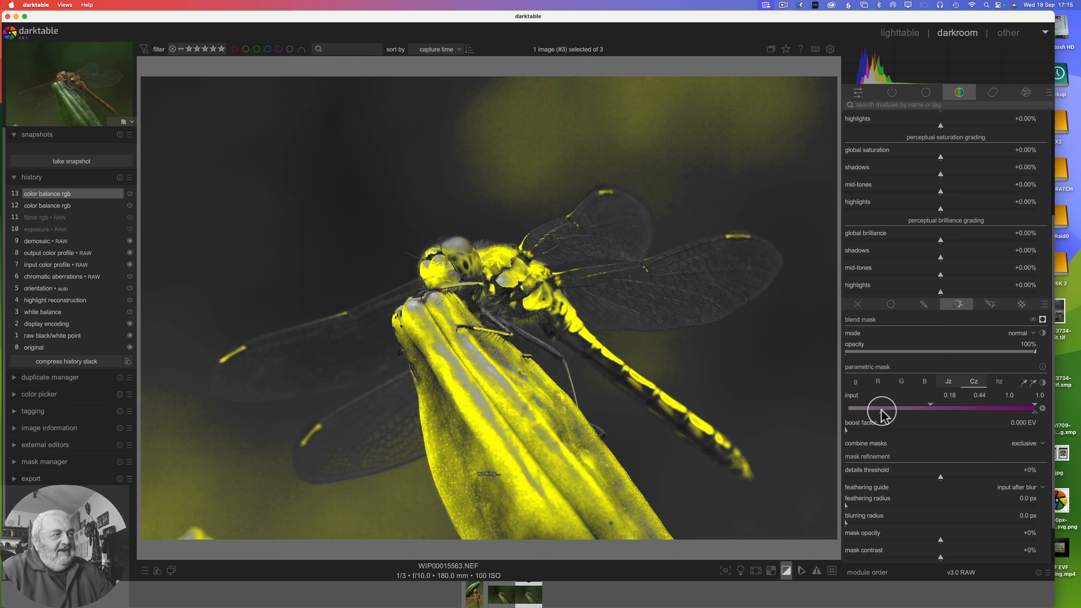
{"action": "left_click", "coordinate": [882, 411]}
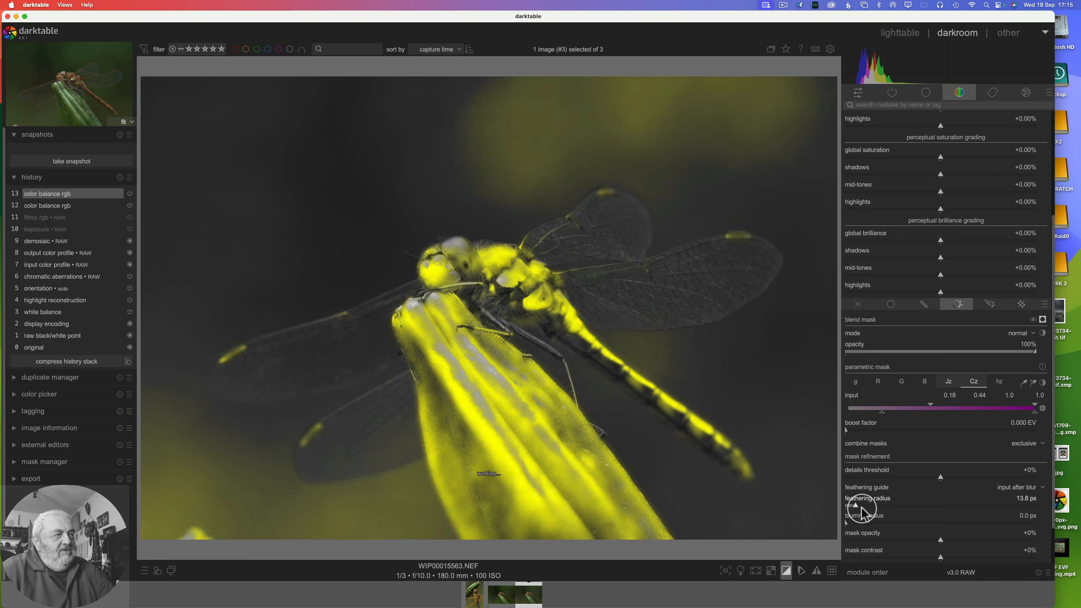
{"action": "left_click_drag", "start_coordinate": [840, 506], "coordinate": [858, 522]}
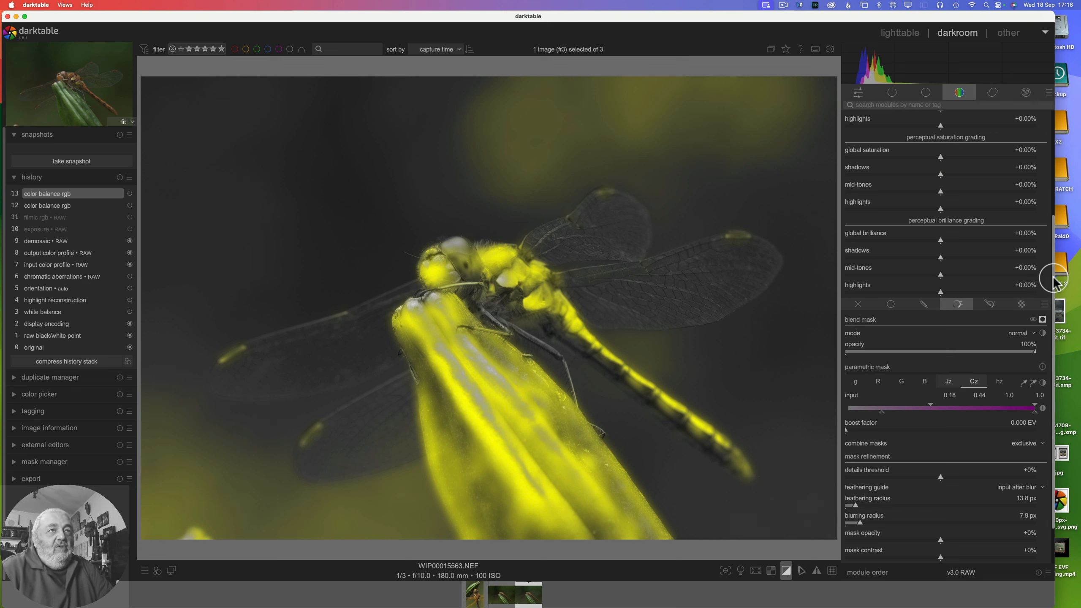
Step: Reset color balance rgb, then add a fresh parametric mask and display it for the saturation (S) channel
{"action": "left_click_drag", "start_coordinate": [1053, 282], "coordinate": [1030, 115]}
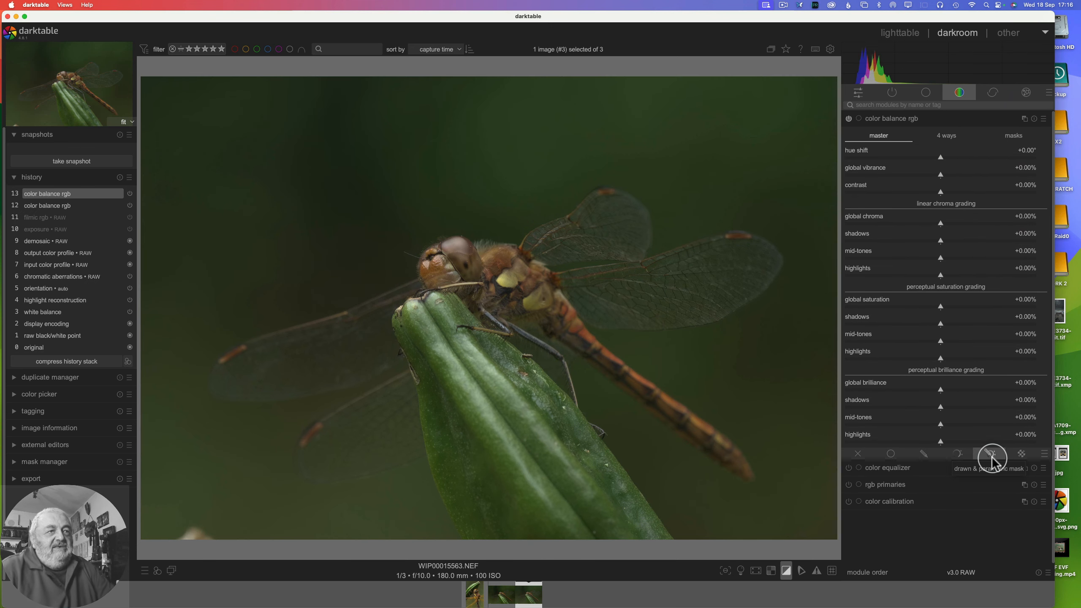
{"action": "left_click", "coordinate": [957, 454]}
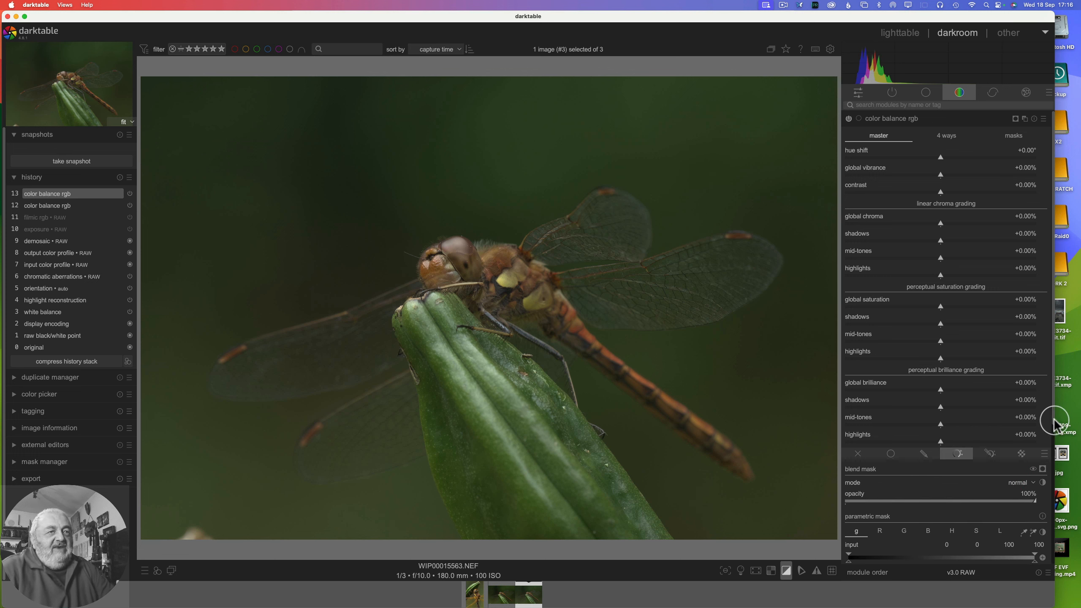
{"action": "left_click_drag", "start_coordinate": [1055, 423], "coordinate": [1049, 557]}
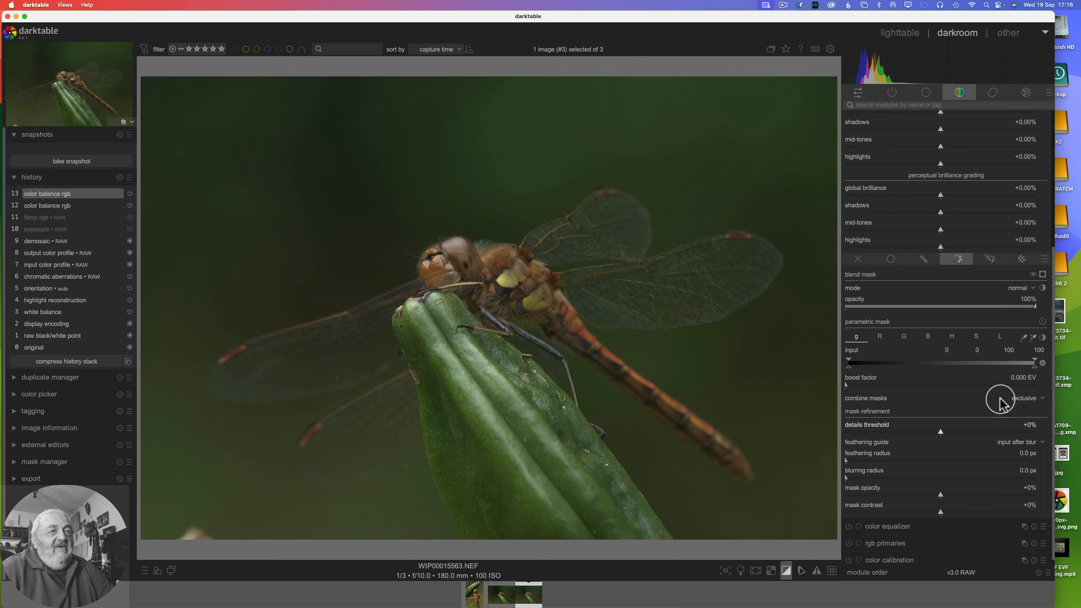
{"action": "left_click", "coordinate": [976, 337]}
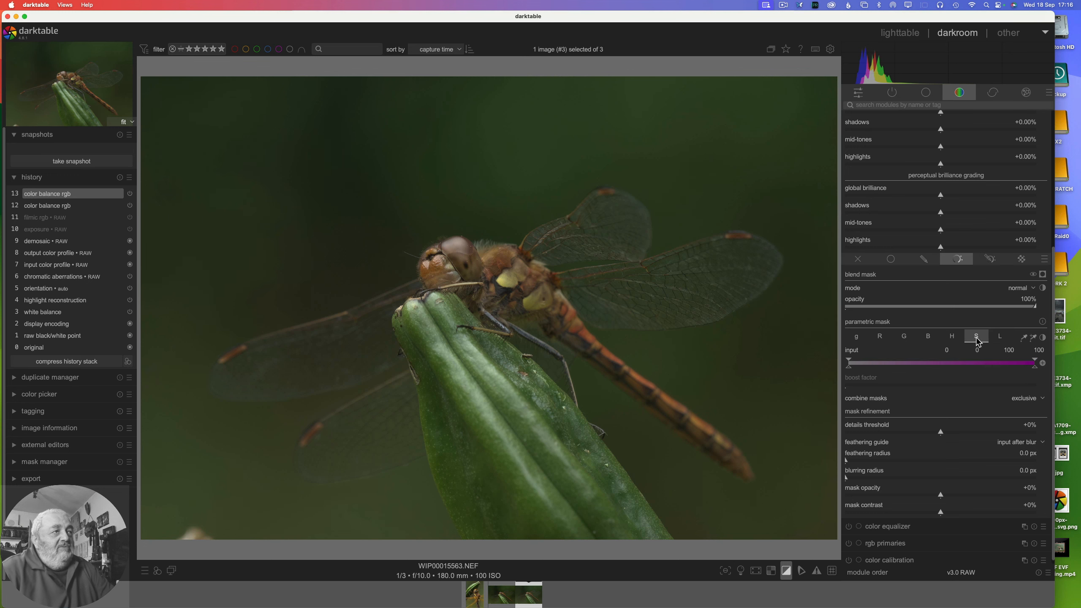
{"action": "left_click", "coordinate": [1043, 274]}
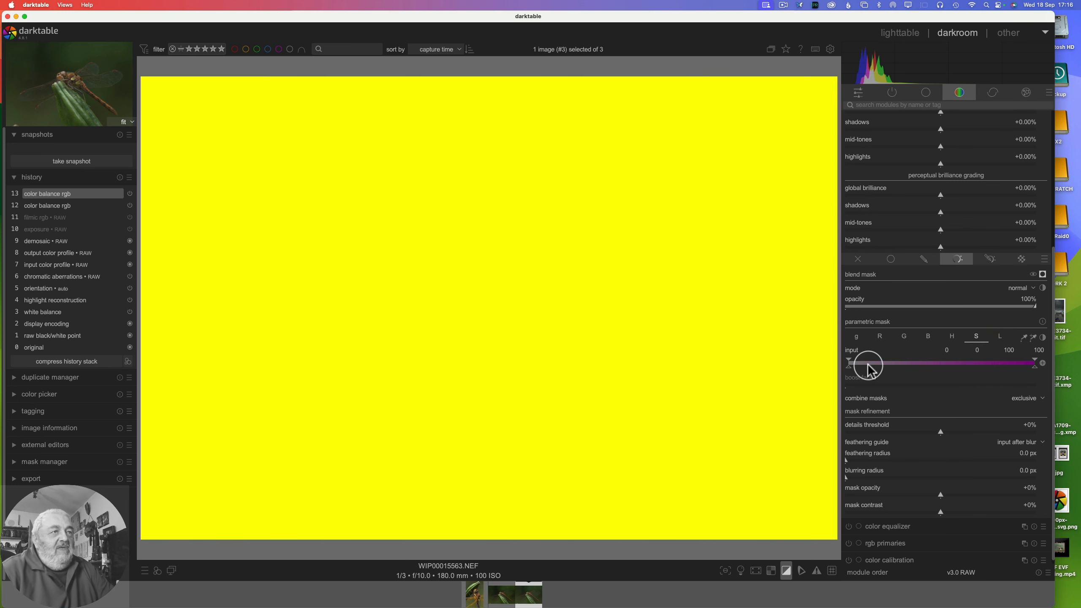
Step: Set the lower input limits of the mask's saturation (S) channel to 15 and 48
{"action": "left_click_drag", "start_coordinate": [850, 363], "coordinate": [933, 363]}
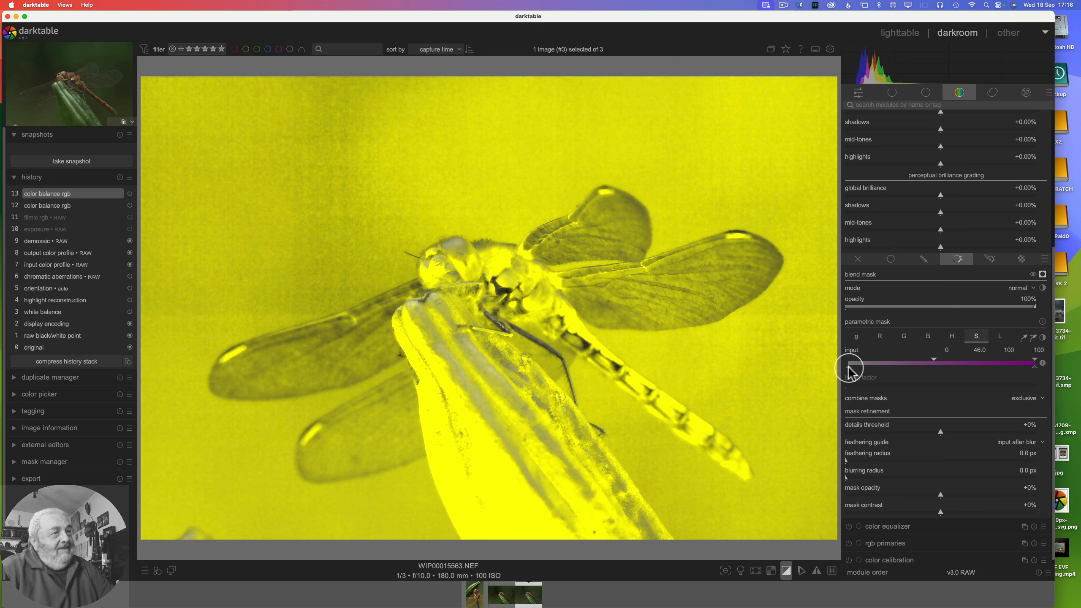
{"action": "left_click_drag", "start_coordinate": [849, 369], "coordinate": [893, 372]}
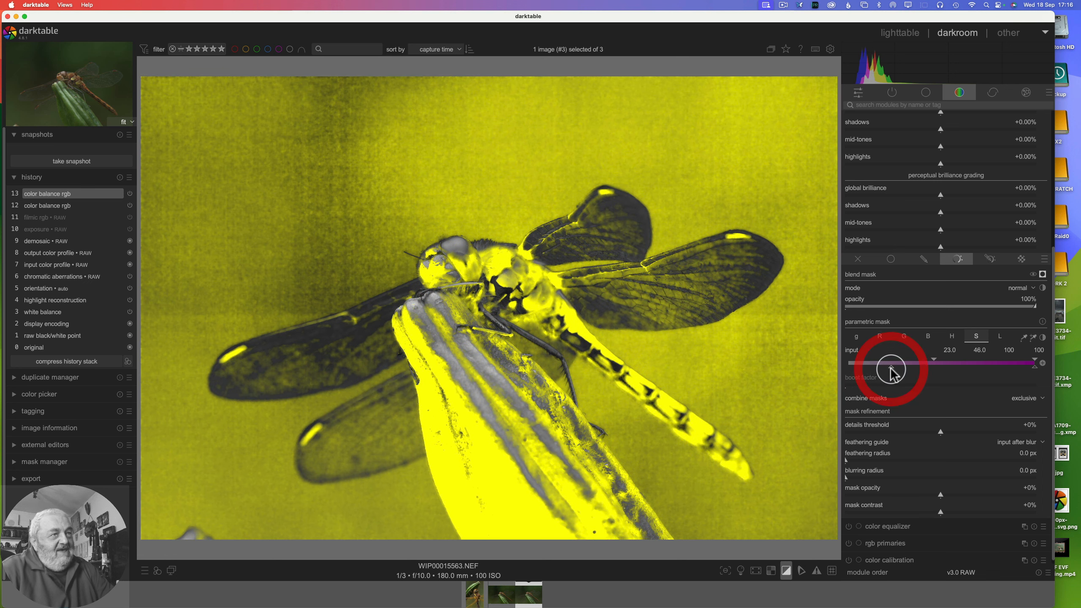
{"action": "left_click", "coordinate": [942, 361]}
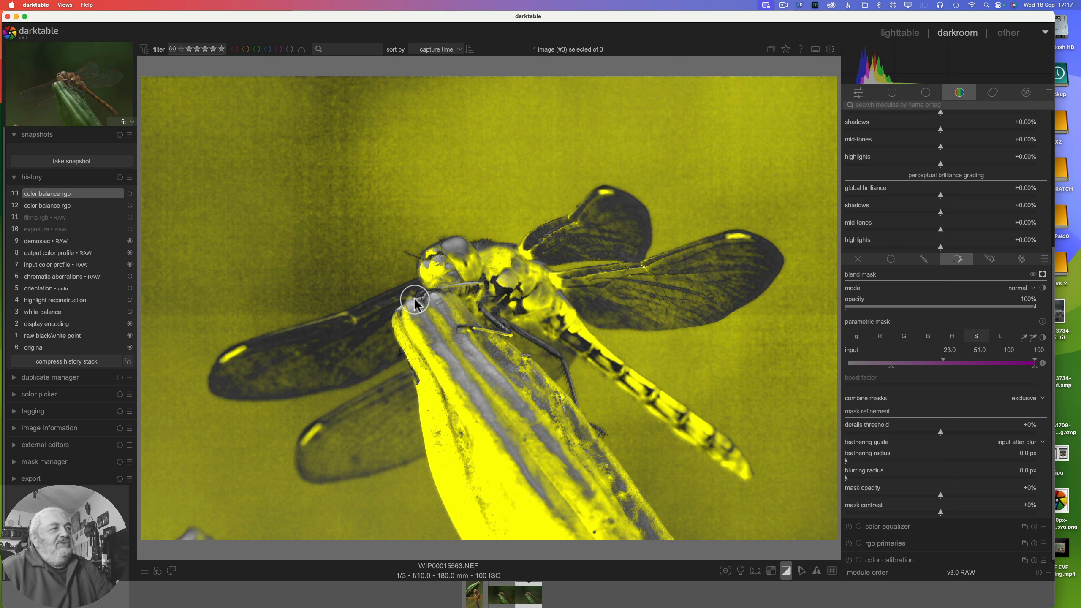
{"action": "left_click_drag", "start_coordinate": [944, 363], "coordinate": [940, 362]}
{"action": "left_click", "coordinate": [941, 357]}
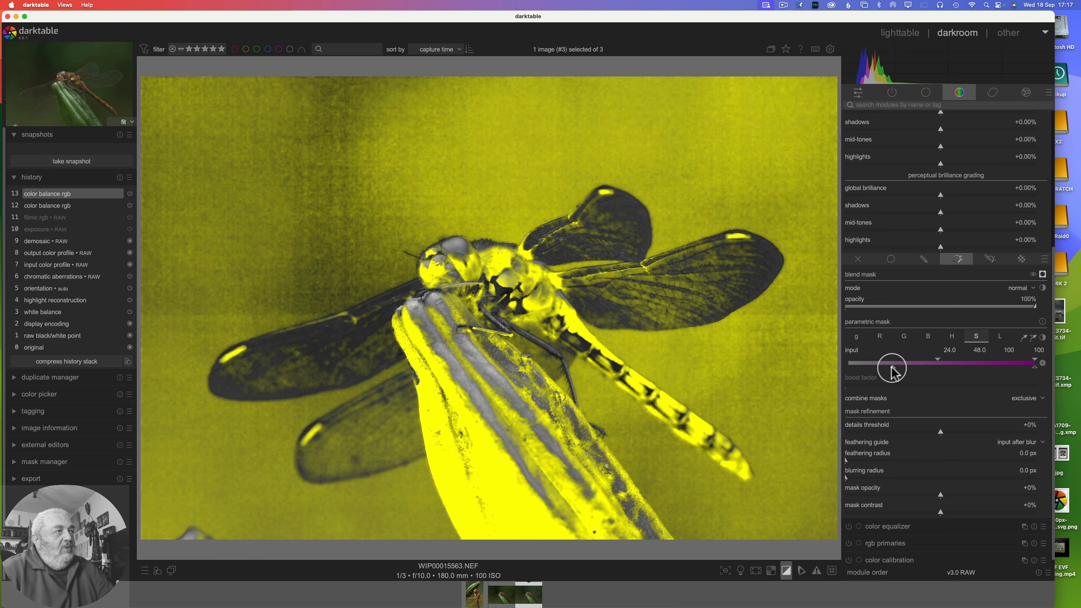
{"action": "left_click_drag", "start_coordinate": [893, 371], "coordinate": [881, 370]}
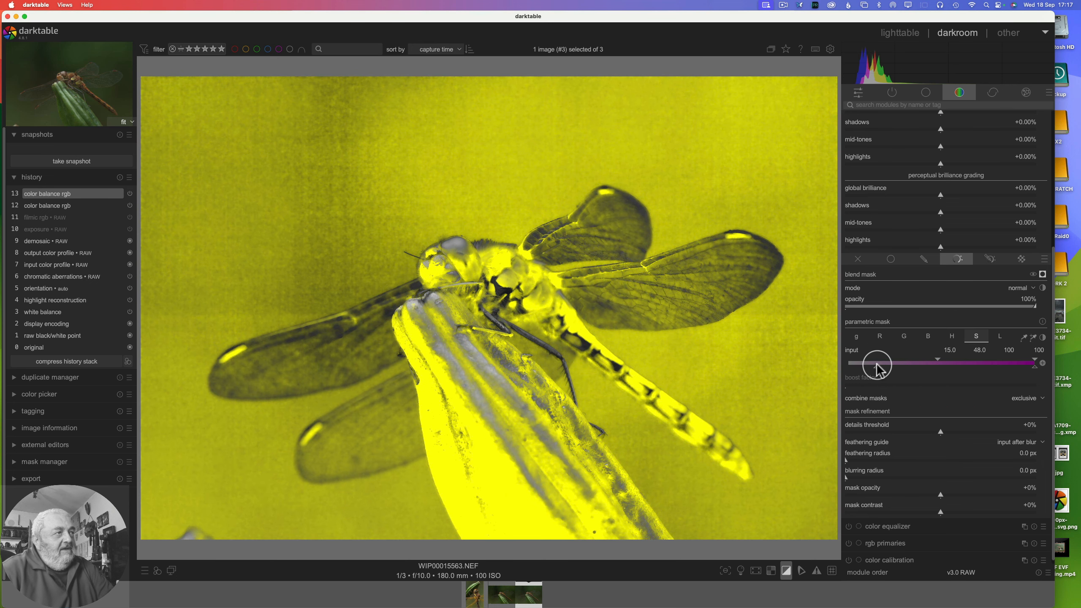
{"action": "left_click", "coordinate": [877, 368]}
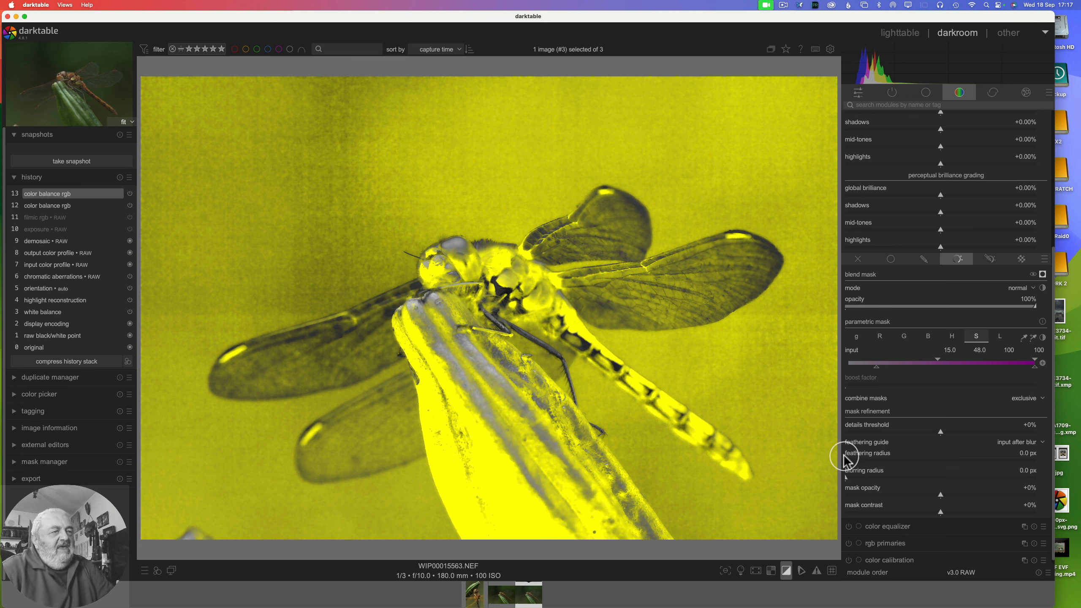
Step: Refine the saturation mask with a 7.2 px feathering radius and a 5.5 px blurring radius
{"action": "scroll", "coordinate": [846, 463], "scroll_direction": "up", "scroll_amount": 5}
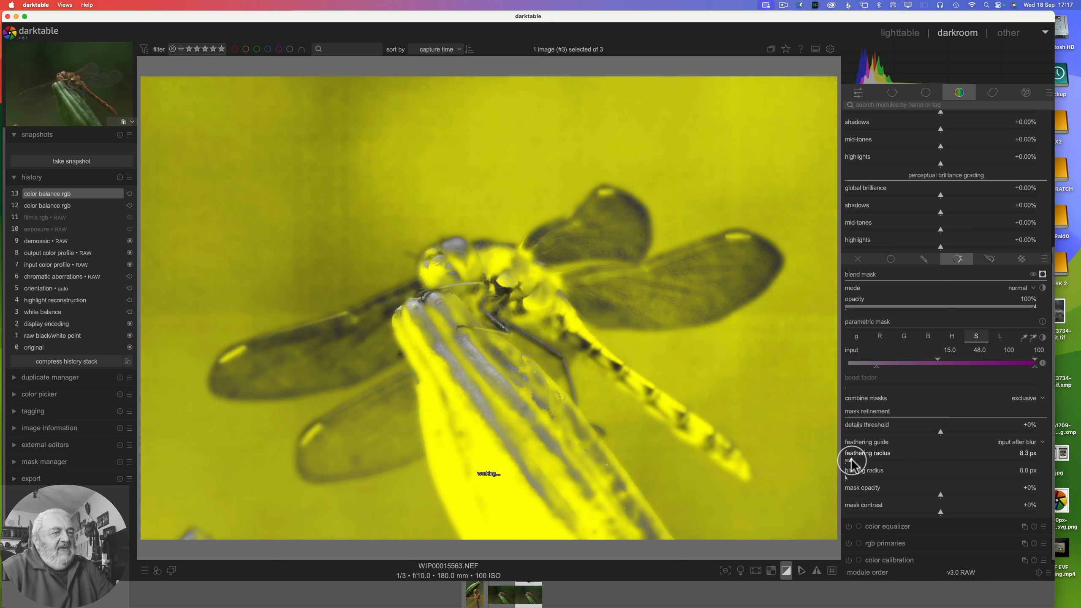
{"action": "left_click", "coordinate": [848, 460]}
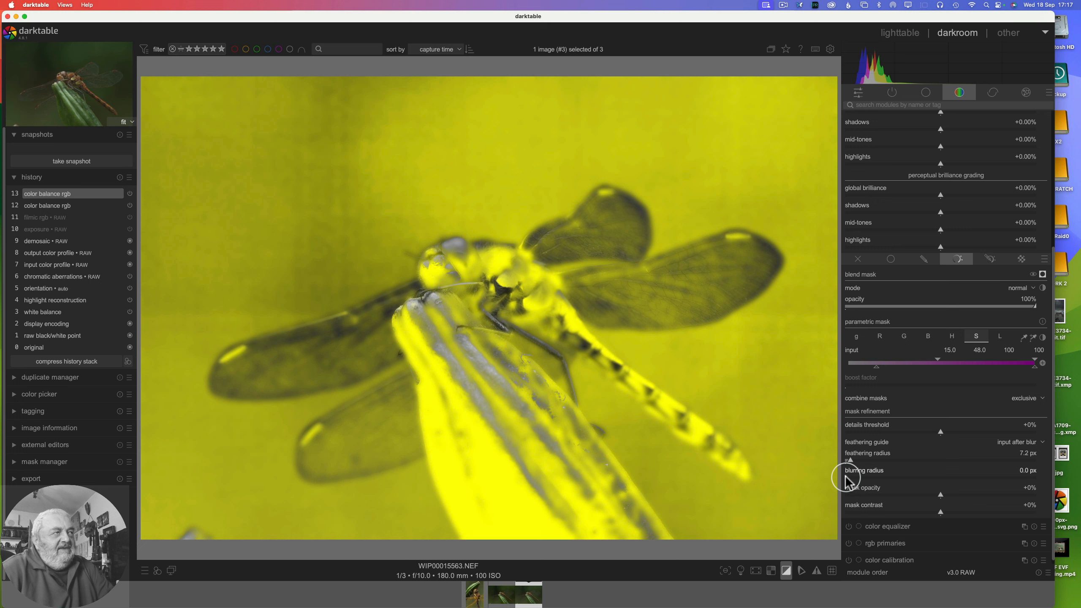
{"action": "left_click_drag", "start_coordinate": [846, 479], "coordinate": [853, 480]}
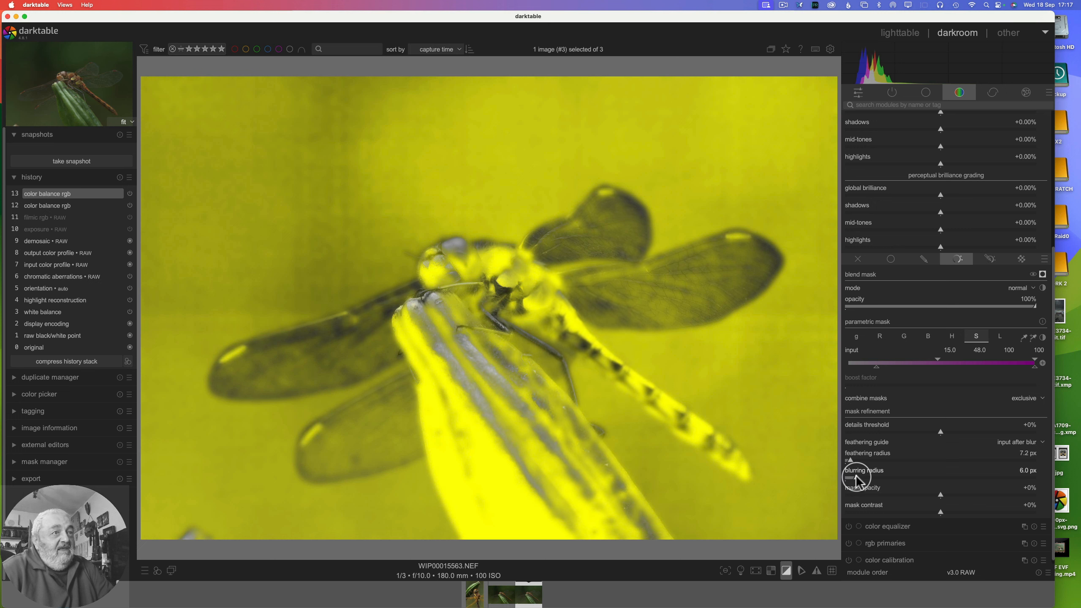
{"action": "left_click", "coordinate": [856, 477]}
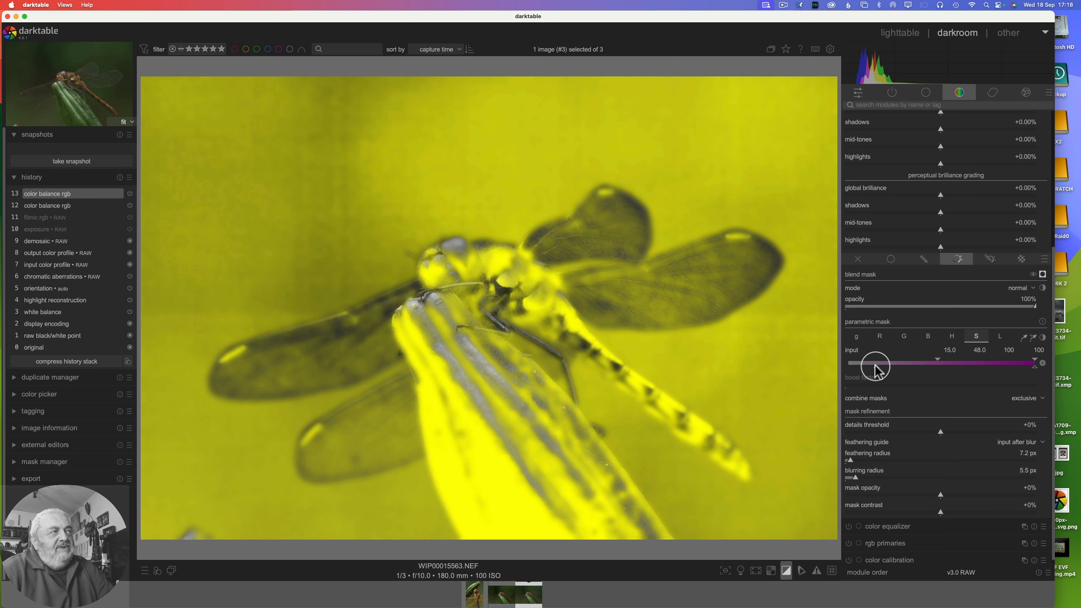
Step: Fine-tune the lower S limits with the inner one at 49, set the inner L limits to 5 and 98, and hide the mask display
{"action": "left_click_drag", "start_coordinate": [876, 368], "coordinate": [881, 367]}
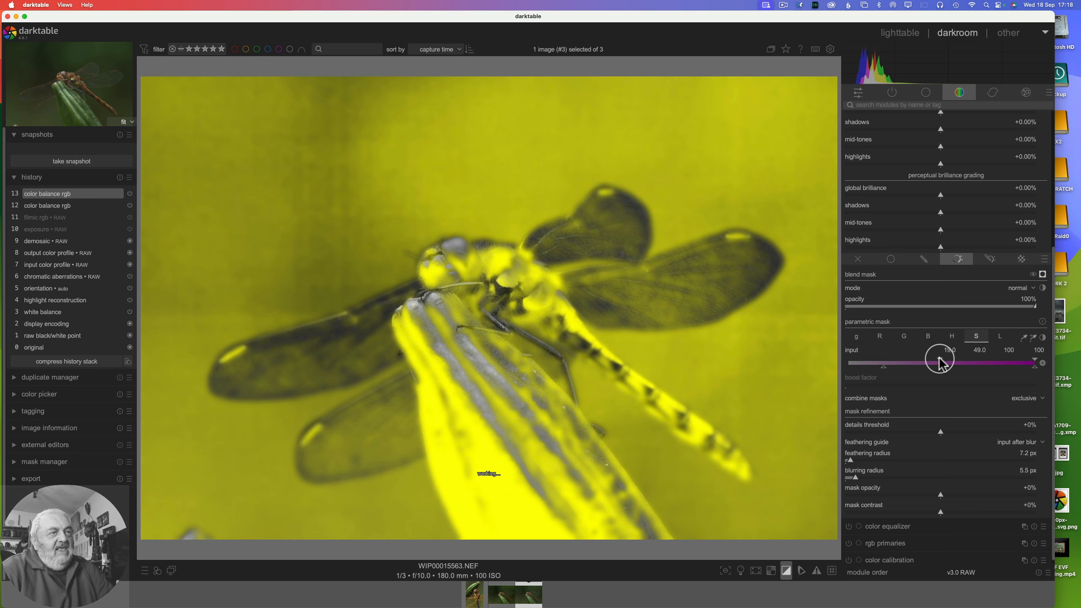
{"action": "left_click", "coordinate": [1000, 340]}
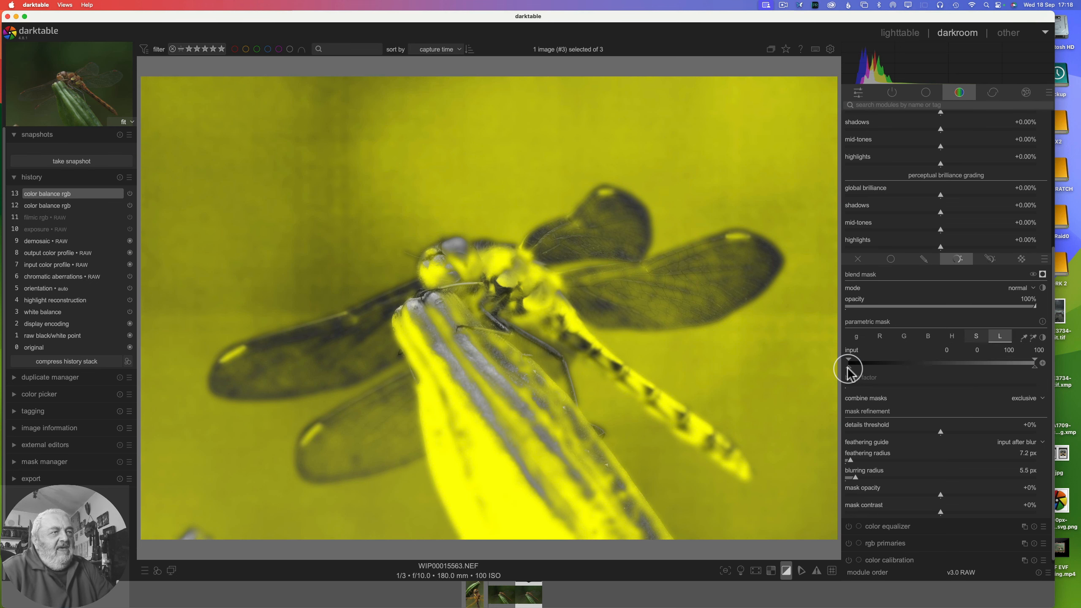
{"action": "mouse_move", "coordinate": [850, 367]}
{"action": "left_mouse_down"}
{"action": "mouse_move", "coordinate": [845, 358]}
{"action": "mouse_move", "coordinate": [858, 362]}
{"action": "left_mouse_up"}
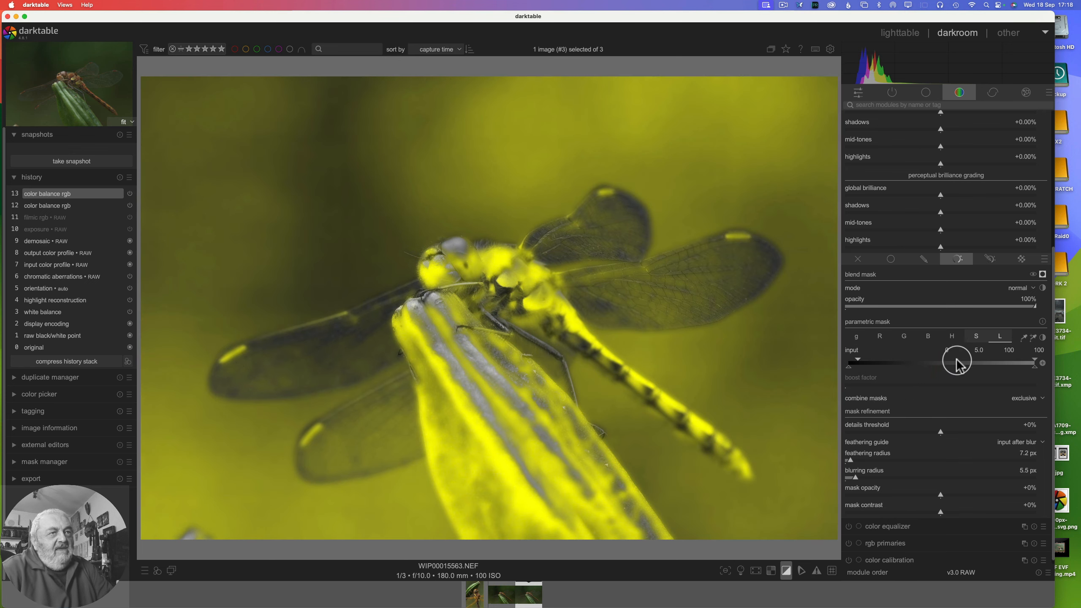
{"action": "left_click_drag", "start_coordinate": [1030, 362], "coordinate": [1035, 362]}
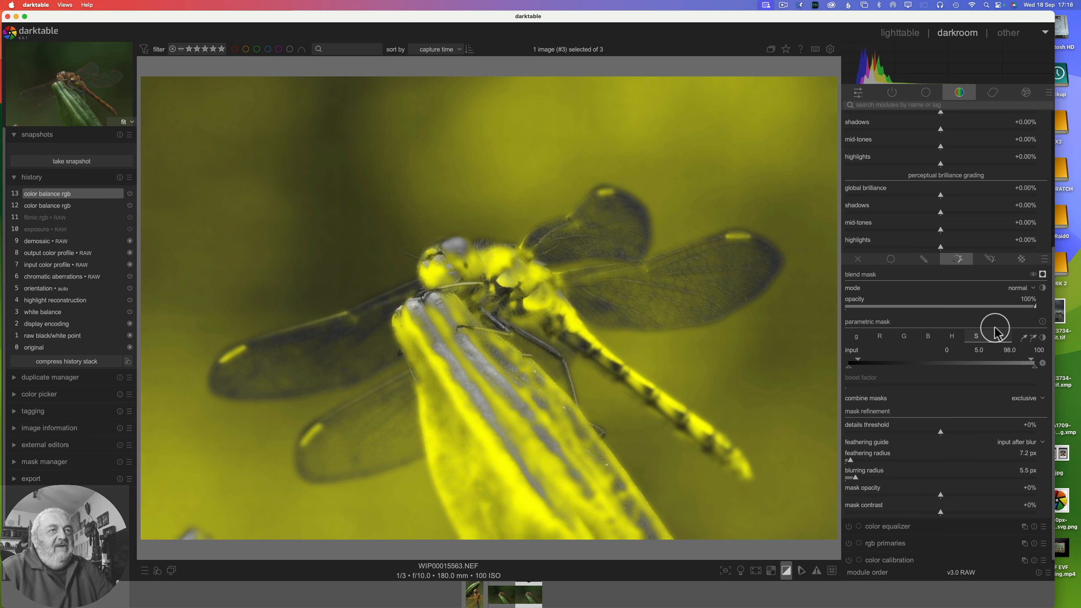
{"action": "left_click", "coordinate": [1043, 275]}
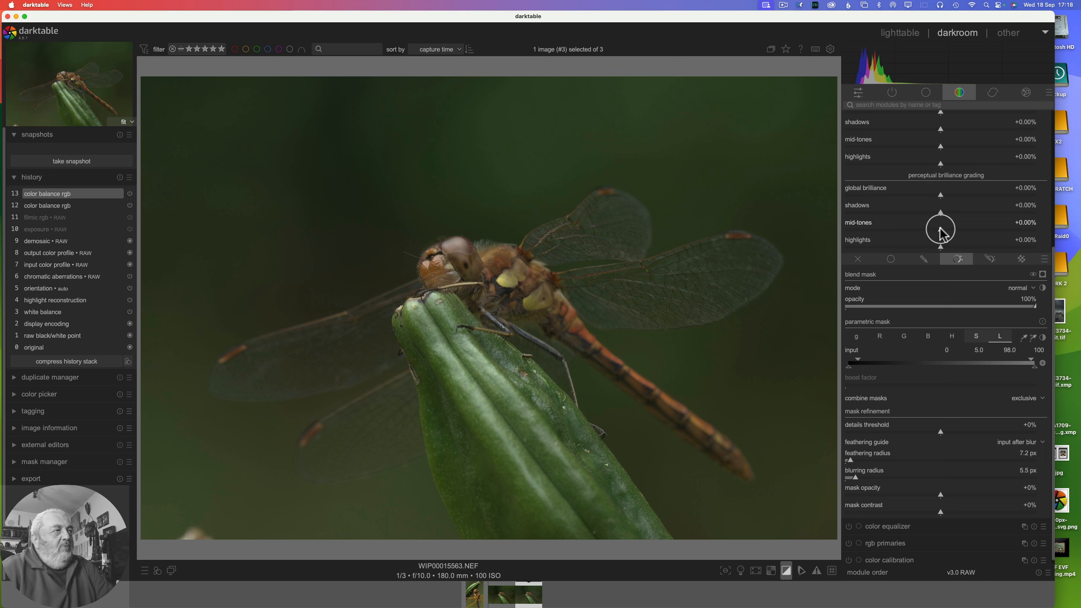
Step: Set perceptual brilliance to +27.59% global, +15.56% shadows, +20.09% mid-tones and -10.82% highlights, and check the seed pod up close
{"action": "left_click_drag", "start_coordinate": [940, 231], "coordinate": [967, 194]}
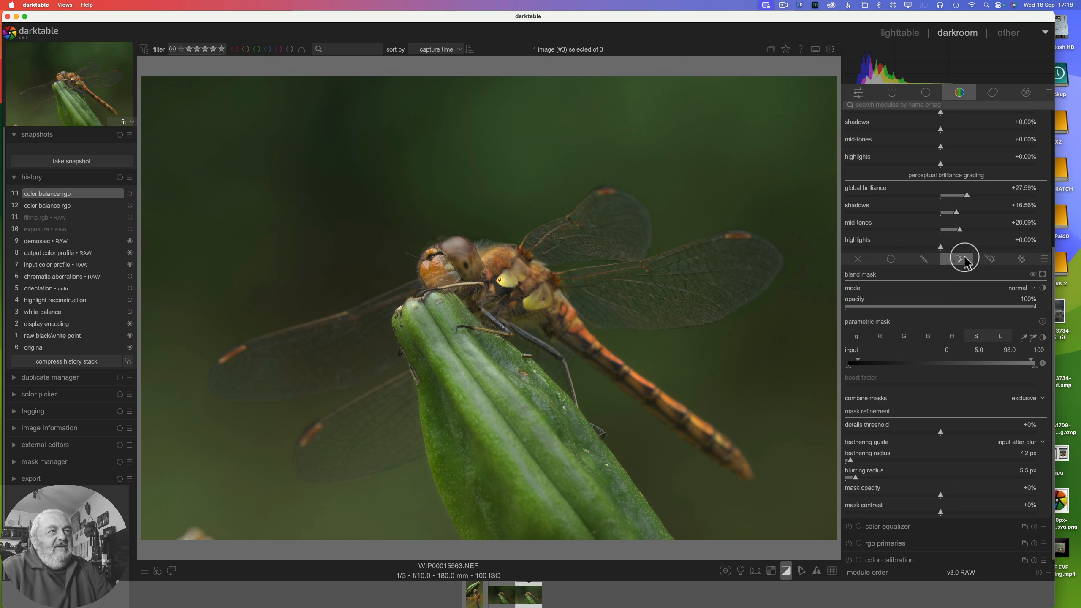
{"action": "left_click", "coordinate": [930, 247]}
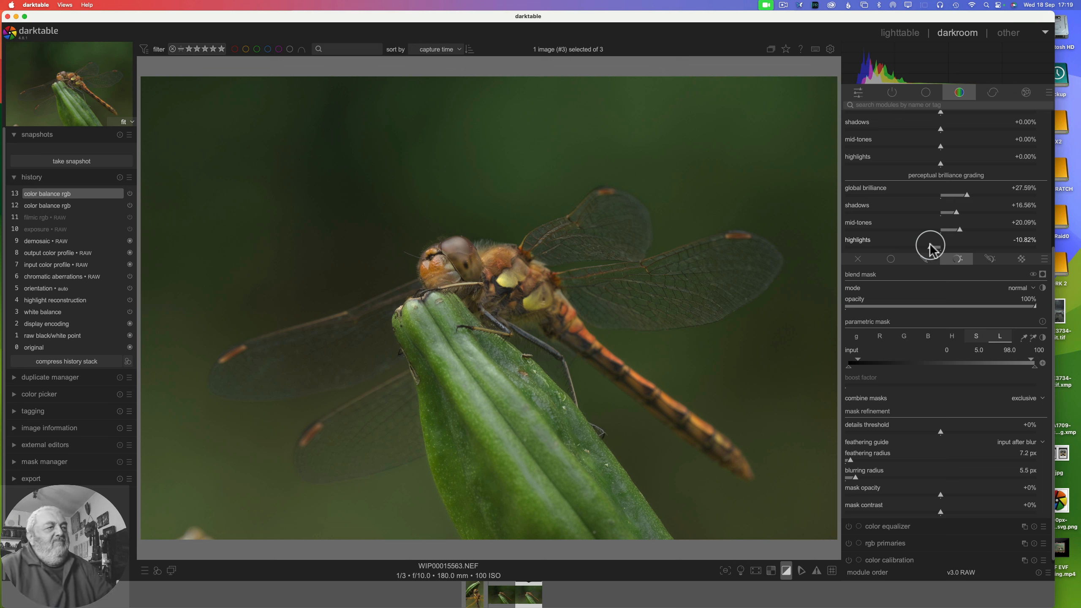
{"action": "scroll", "coordinate": [927, 209], "scroll_direction": "down", "scroll_amount": 1}
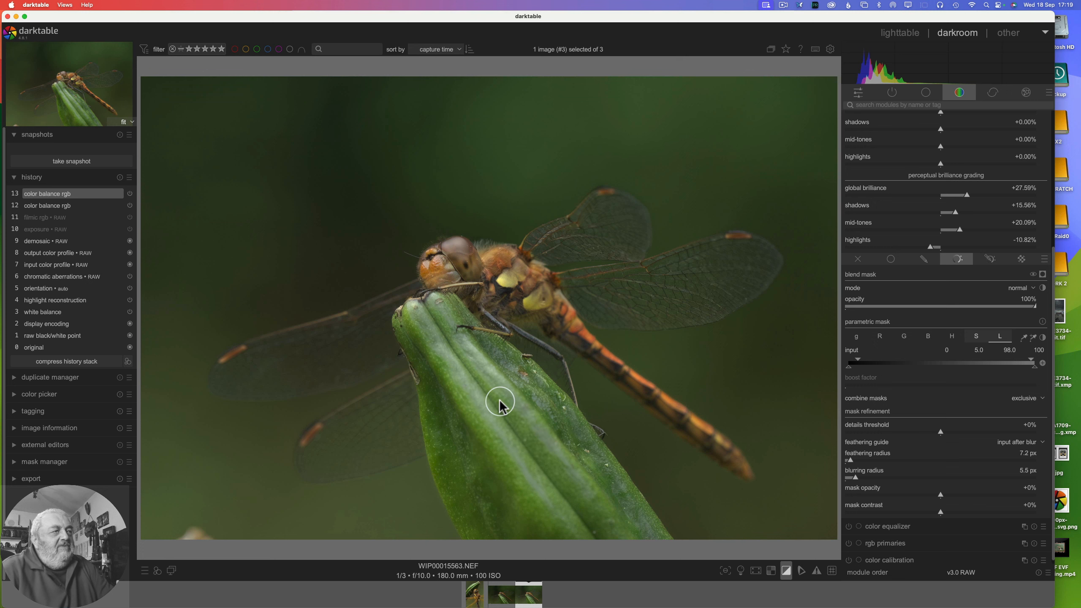
{"action": "scroll", "coordinate": [500, 403], "scroll_direction": "up", "scroll_amount": 2}
{"action": "scroll", "coordinate": [500, 402], "scroll_direction": "up", "scroll_amount": 1}
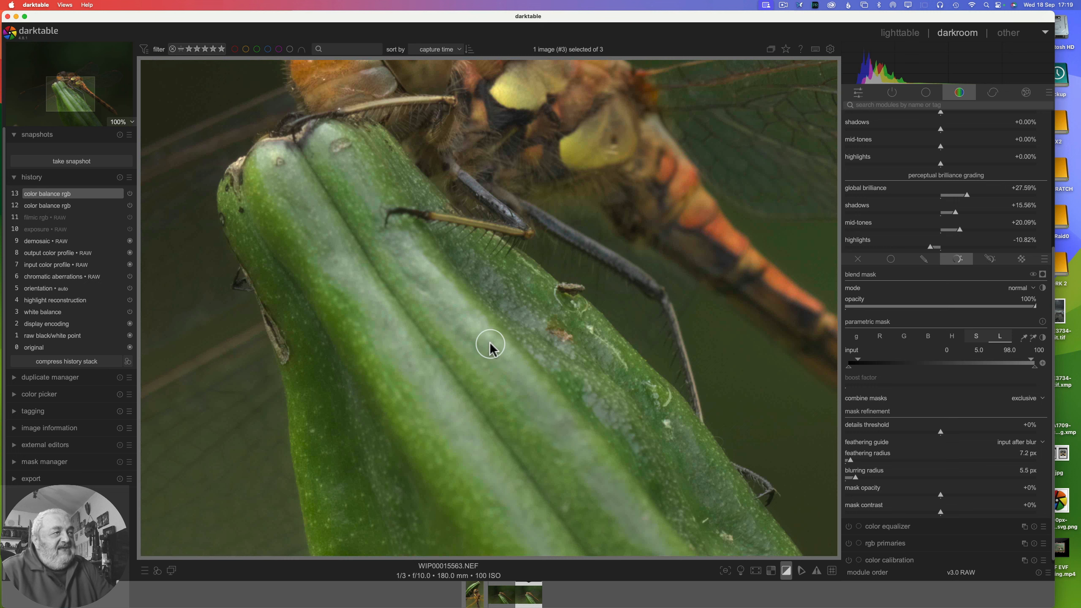
{"action": "middle_click", "coordinate": [494, 373]}
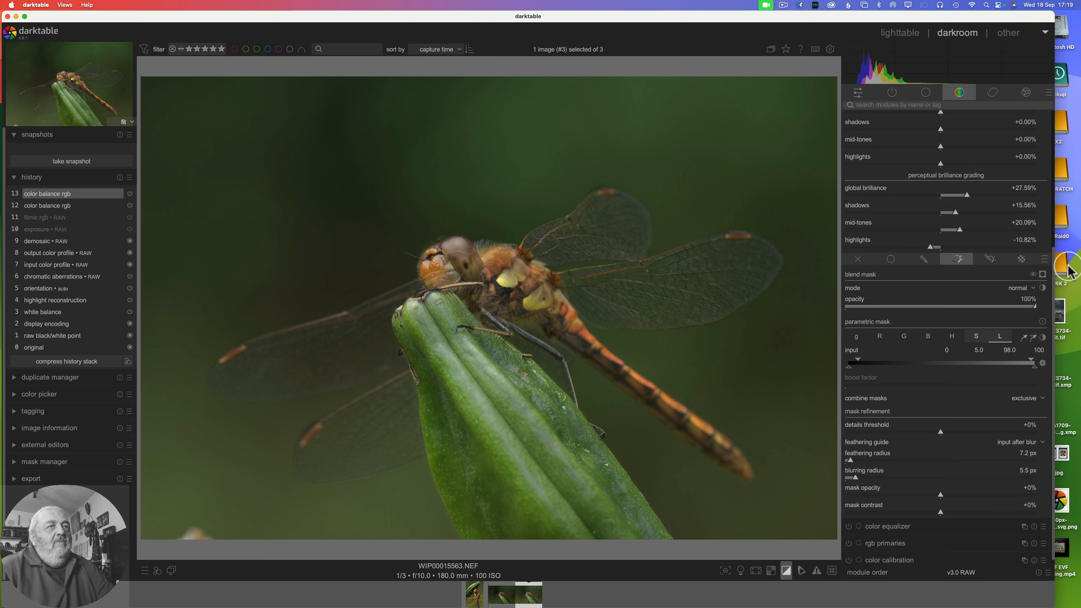
Step: Set global vibrance to +10.71%, linear chroma mid-tones to +13.02% and perceptual saturation mid-tones to +14.79%
{"action": "scroll", "coordinate": [1044, 245], "scroll_direction": "up", "scroll_amount": 3}
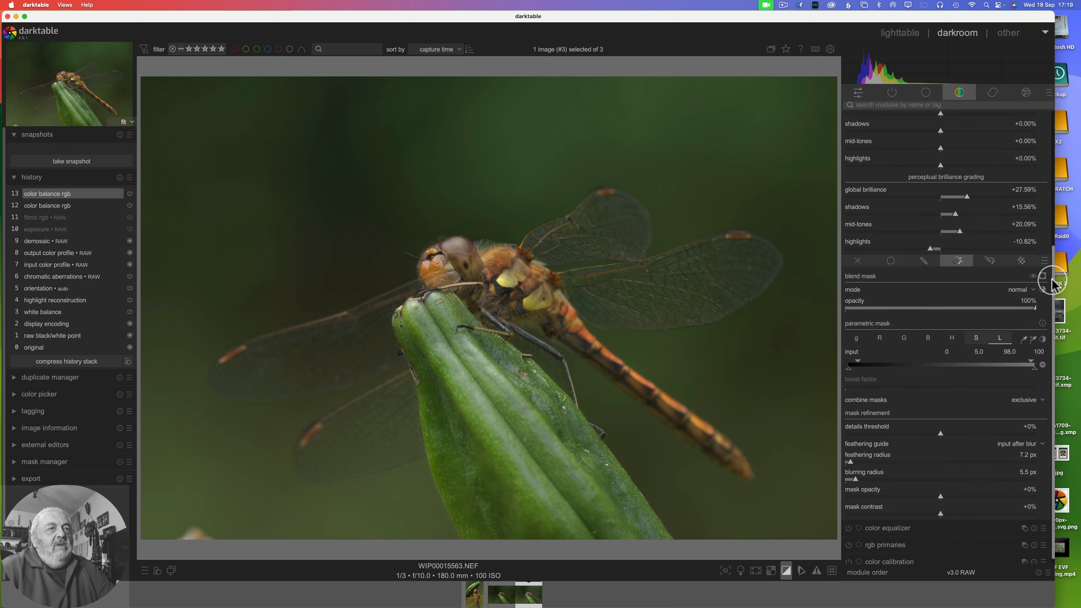
{"action": "scroll", "coordinate": [1044, 245], "scroll_direction": "up", "scroll_amount": 6}
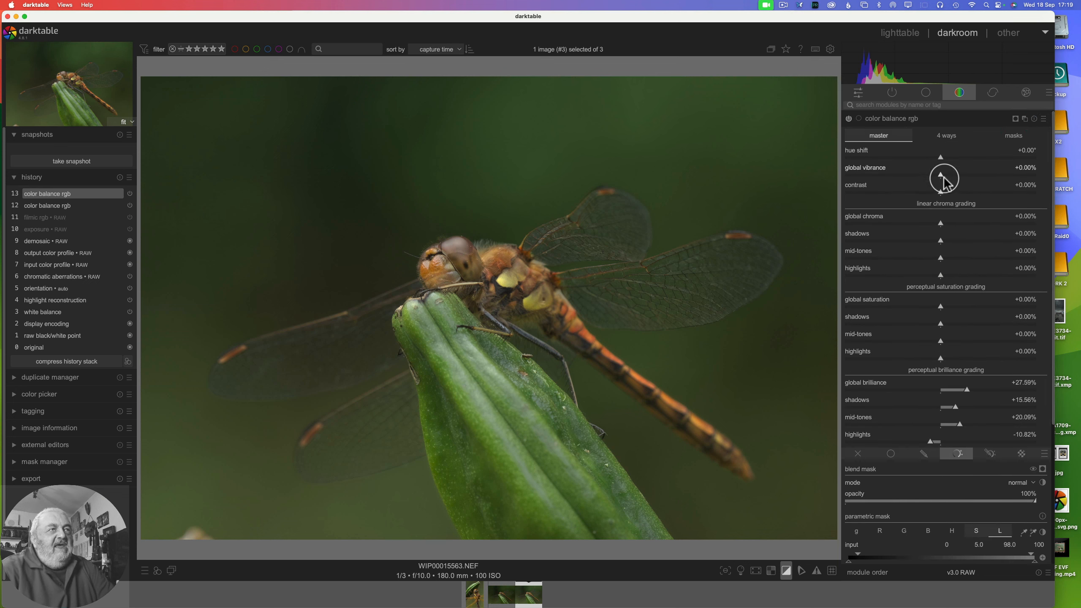
{"action": "left_click", "coordinate": [962, 175]}
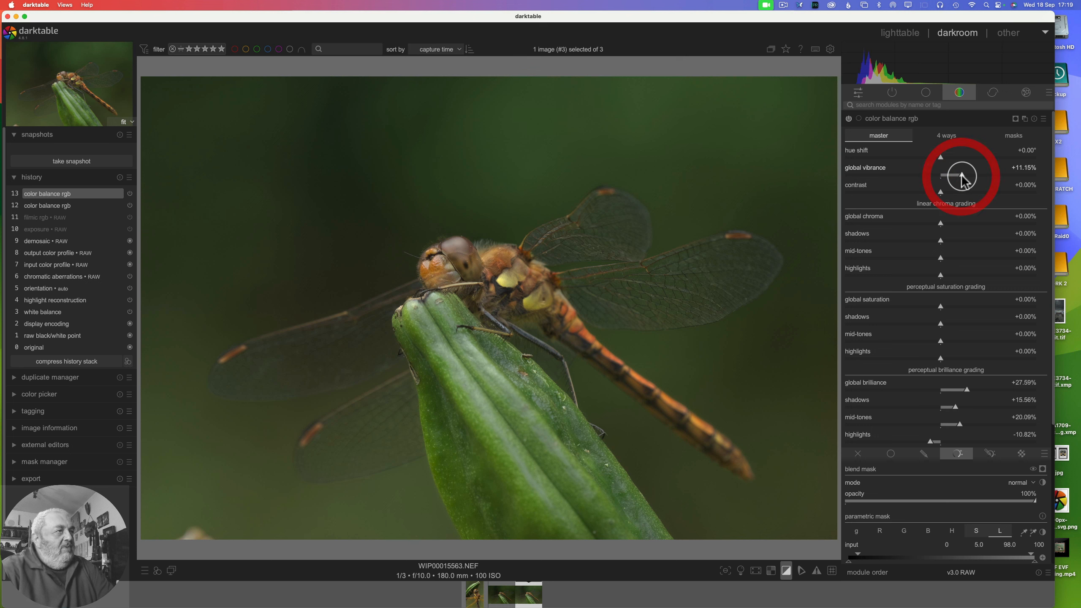
{"action": "left_click", "coordinate": [949, 256]}
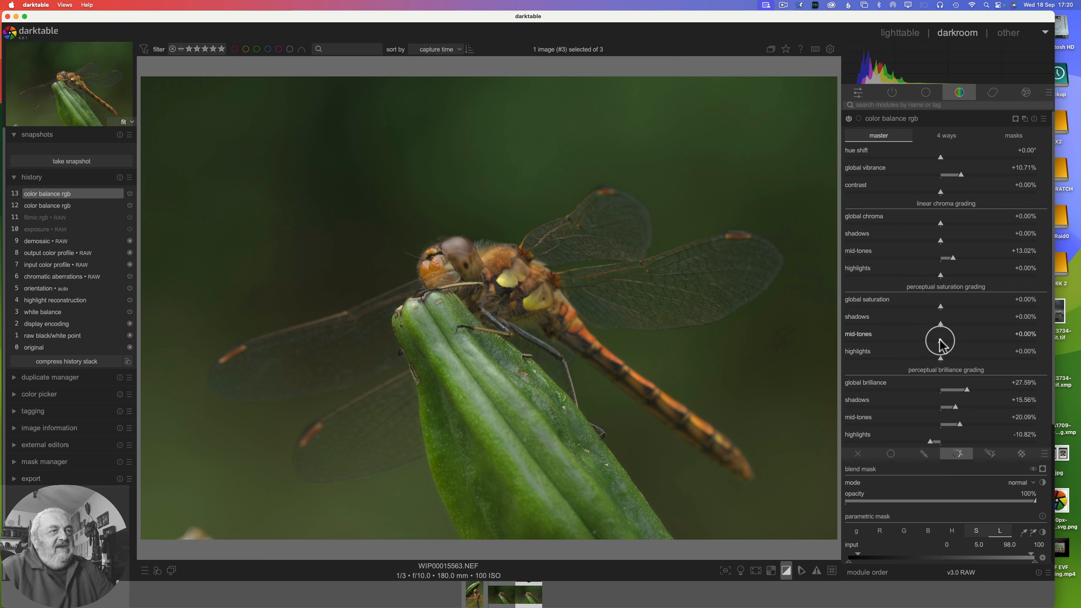
{"action": "left_click", "coordinate": [955, 341]}
{"action": "left_click", "coordinate": [953, 344]}
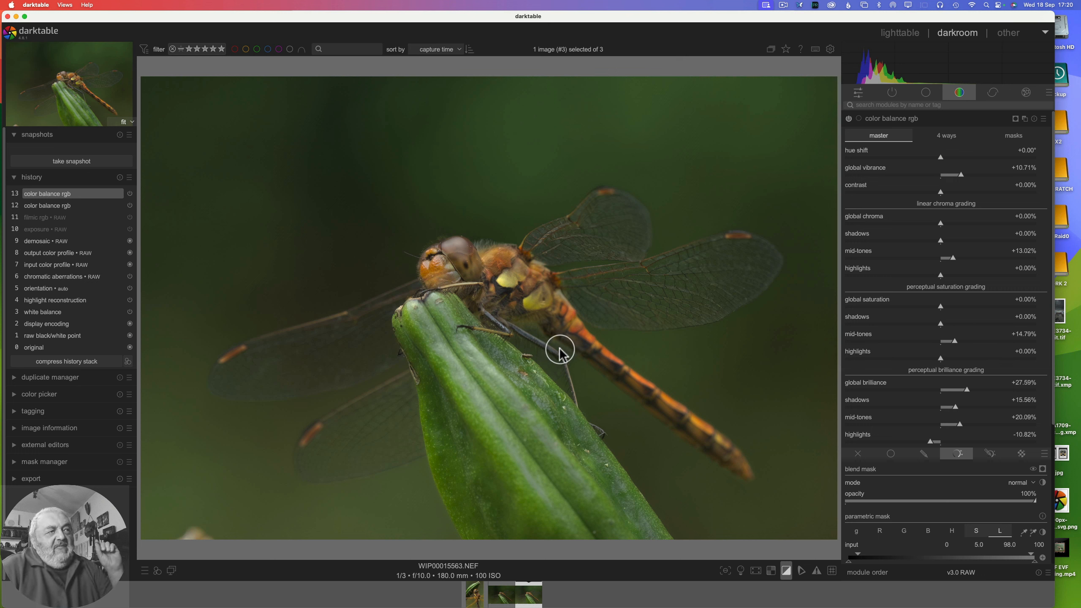
Step: Raise the mask's feathering radius to 24.3 px and inspect the pod and the dragonfly's head at 100%
{"action": "middle_click", "coordinate": [477, 391]}
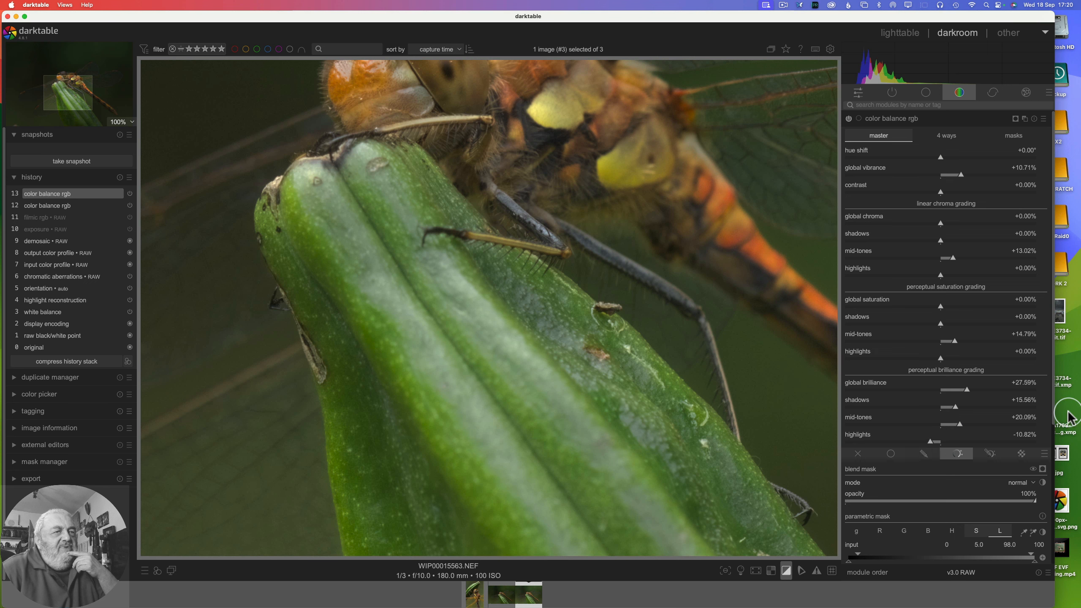
{"action": "left_click_drag", "start_coordinate": [1051, 410], "coordinate": [1043, 512]}
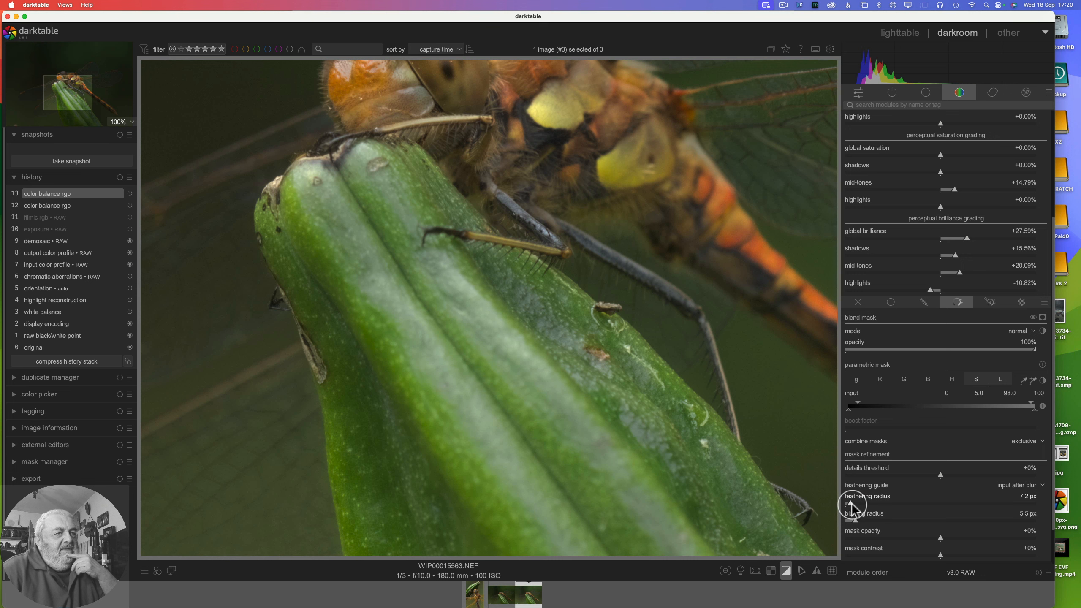
{"action": "left_click_drag", "start_coordinate": [851, 506], "coordinate": [865, 505]}
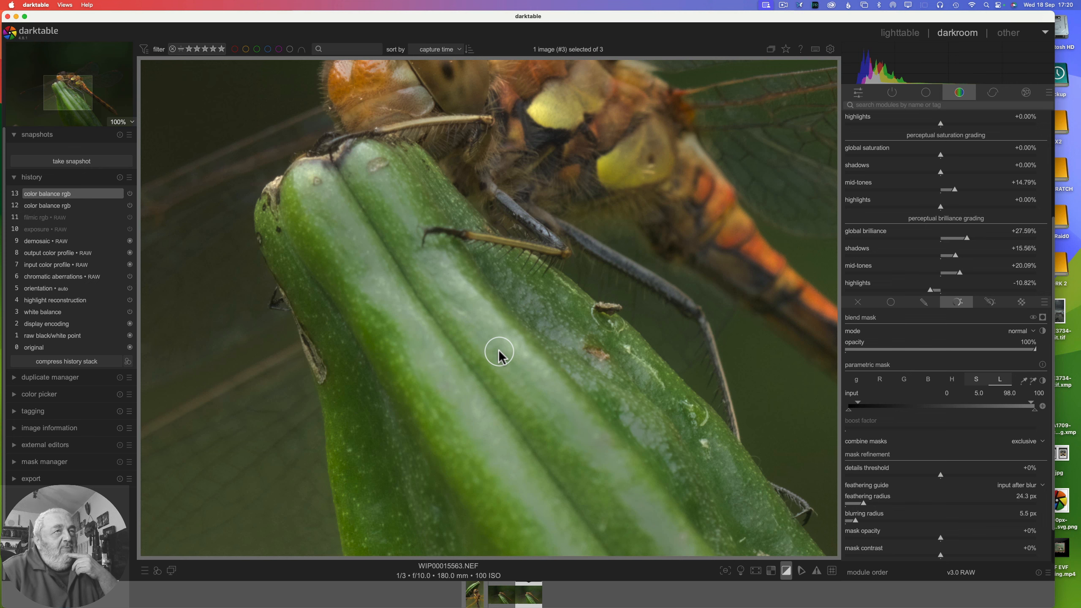
{"action": "scroll", "coordinate": [498, 352], "scroll_direction": "down", "scroll_amount": 1}
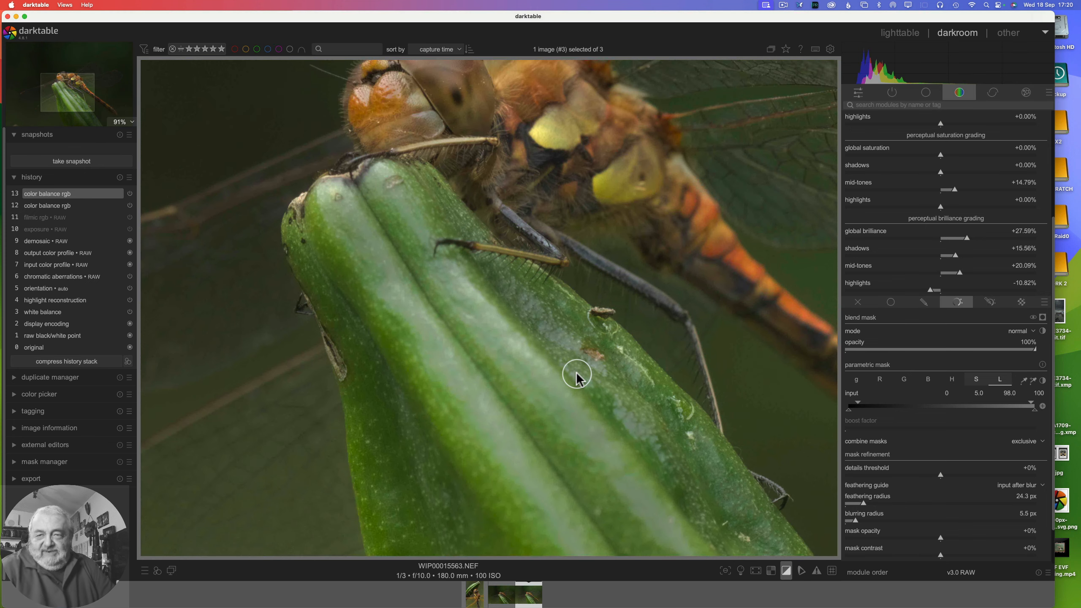
{"action": "scroll", "coordinate": [577, 375], "scroll_direction": "down", "scroll_amount": 4}
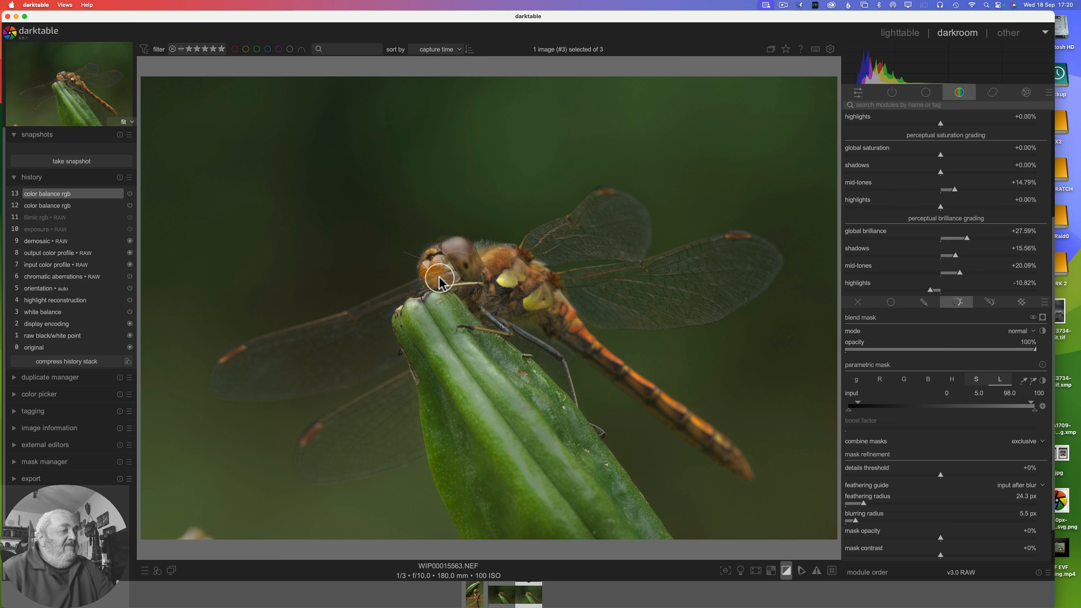
{"action": "scroll", "coordinate": [441, 281], "scroll_direction": "up", "scroll_amount": 4}
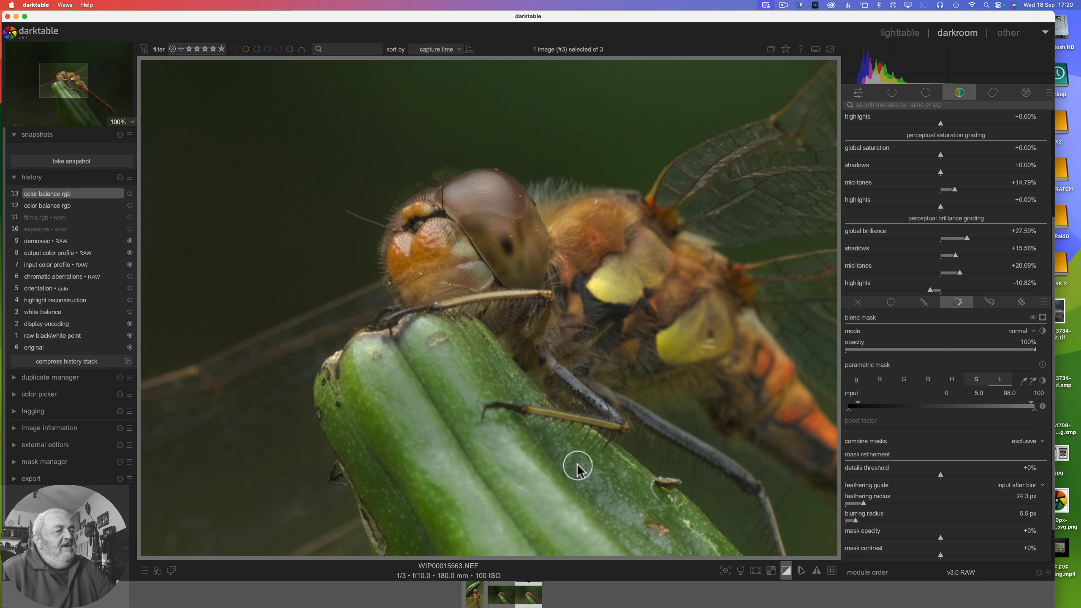
{"action": "scroll", "coordinate": [579, 460], "scroll_direction": "down", "scroll_amount": 4}
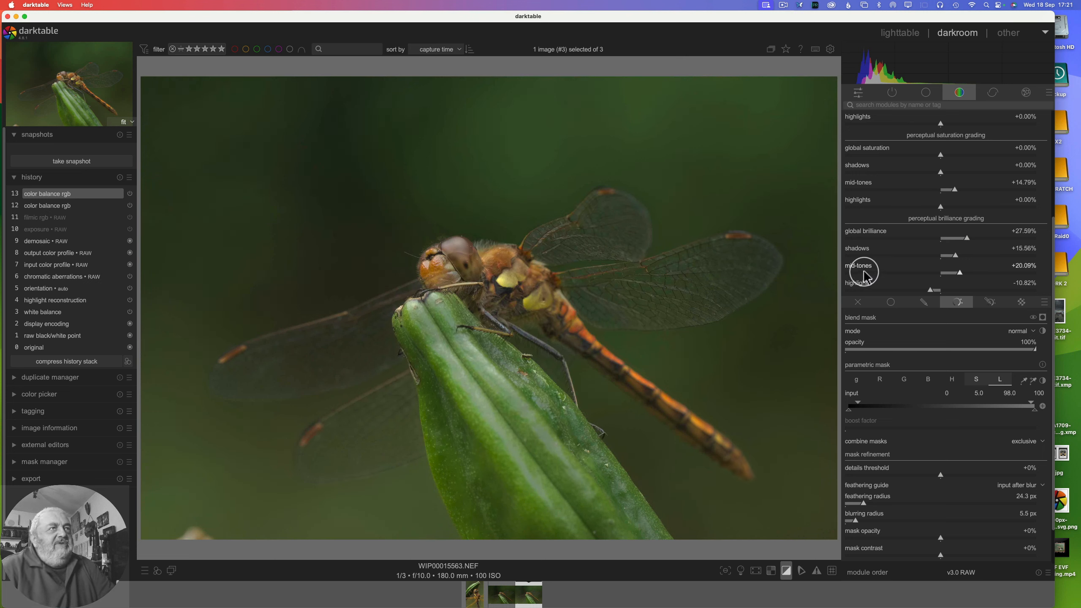
Step: Enable the sharpen module with the LrHa preset and inspect the dragonfly's head at 100%
{"action": "left_click", "coordinate": [993, 94]}
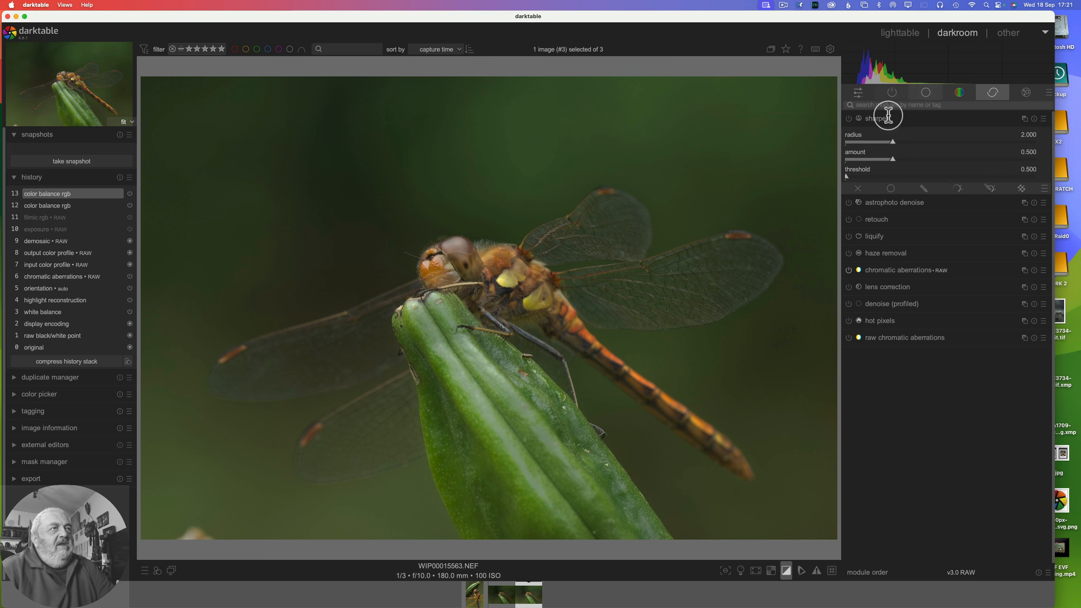
{"action": "left_click", "coordinate": [849, 119]}
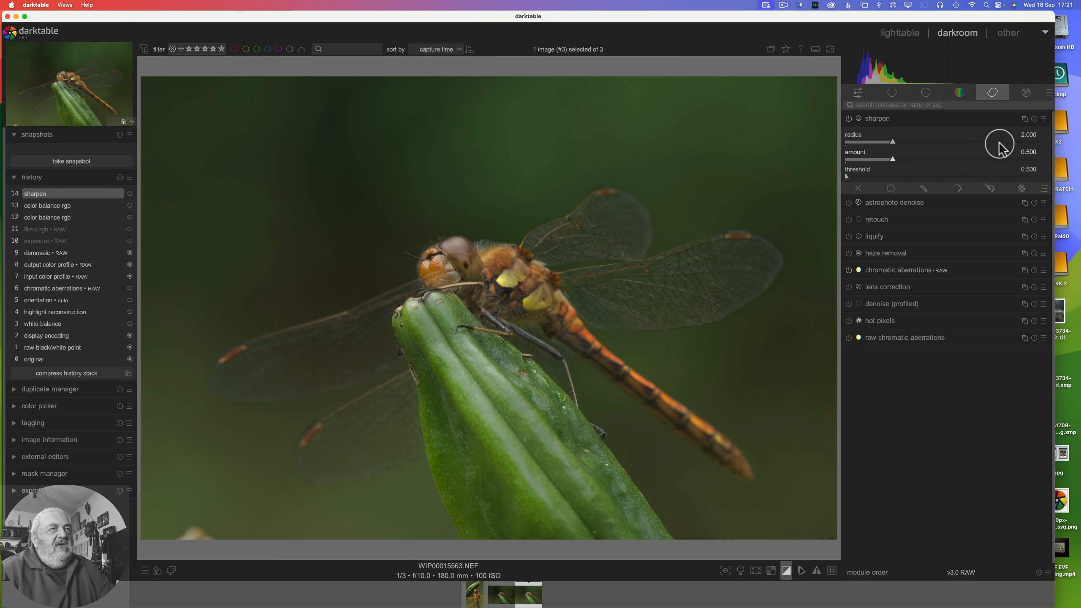
{"action": "left_click", "coordinate": [1044, 118]}
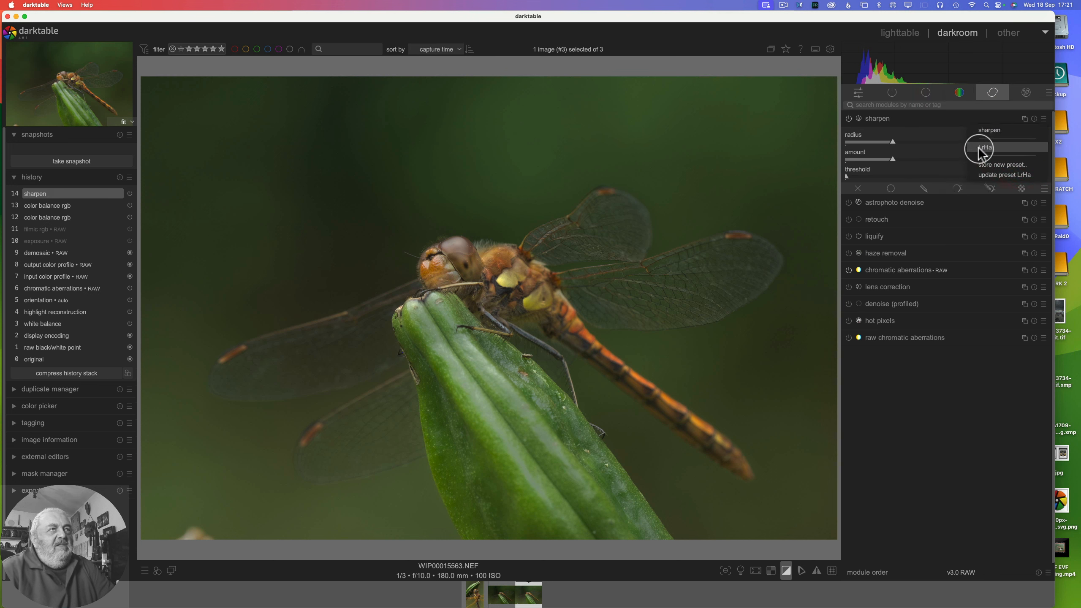
{"action": "left_click", "coordinate": [979, 147]}
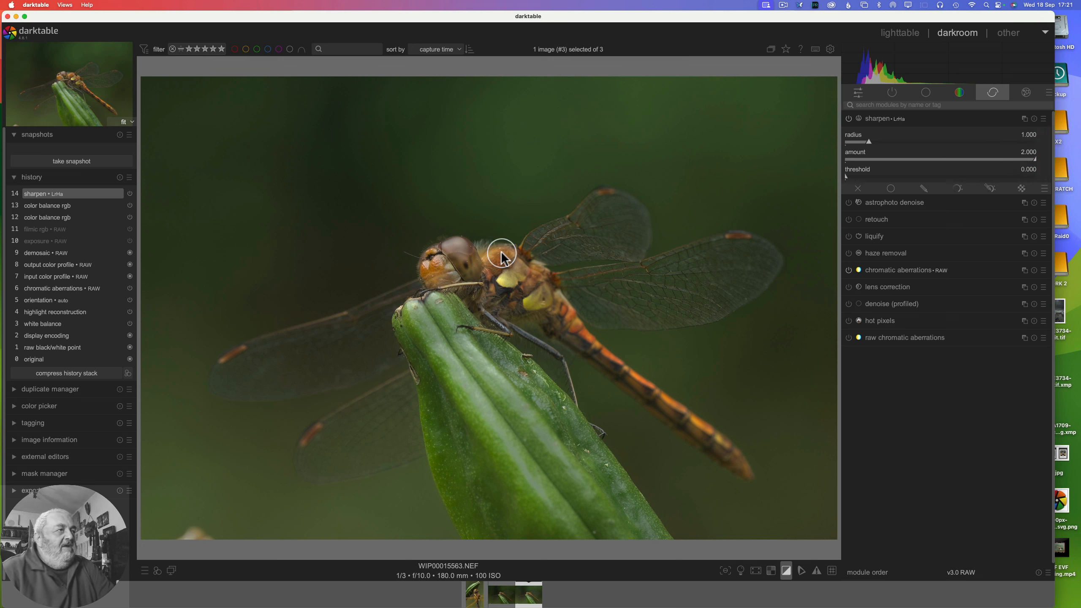
{"action": "scroll", "coordinate": [447, 277], "scroll_direction": "up", "scroll_amount": 5}
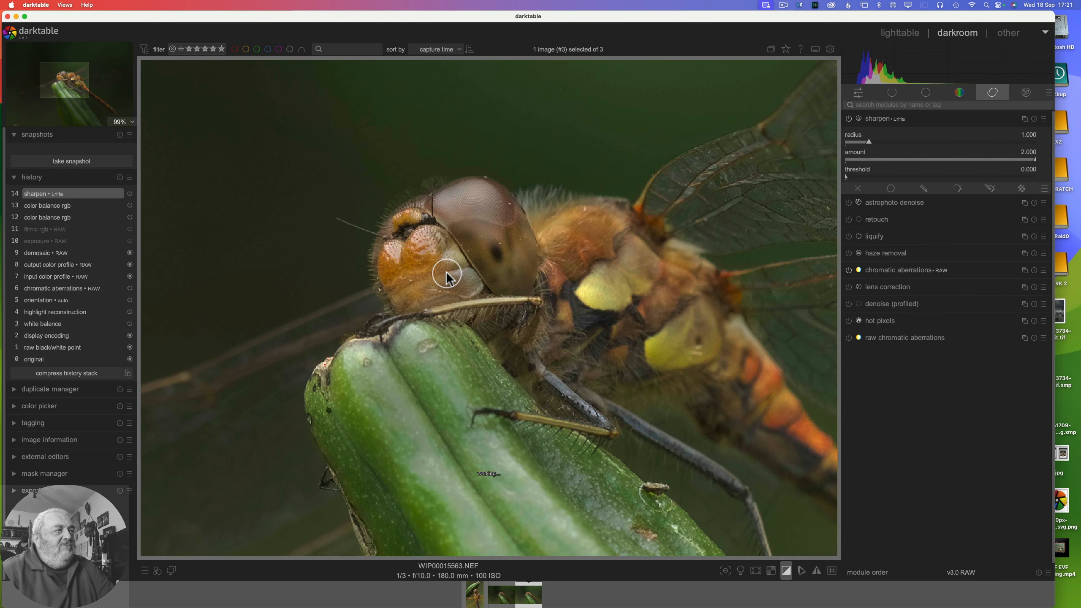
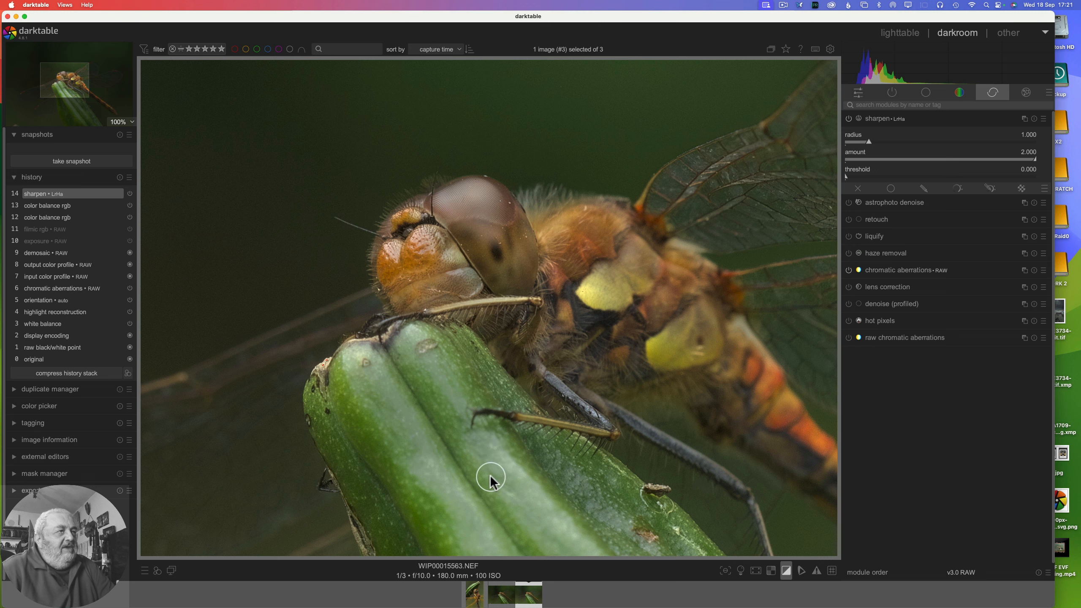
Step: Warm the photo by setting the white balance temperature to 5164 K
{"action": "left_click", "coordinate": [894, 94]}
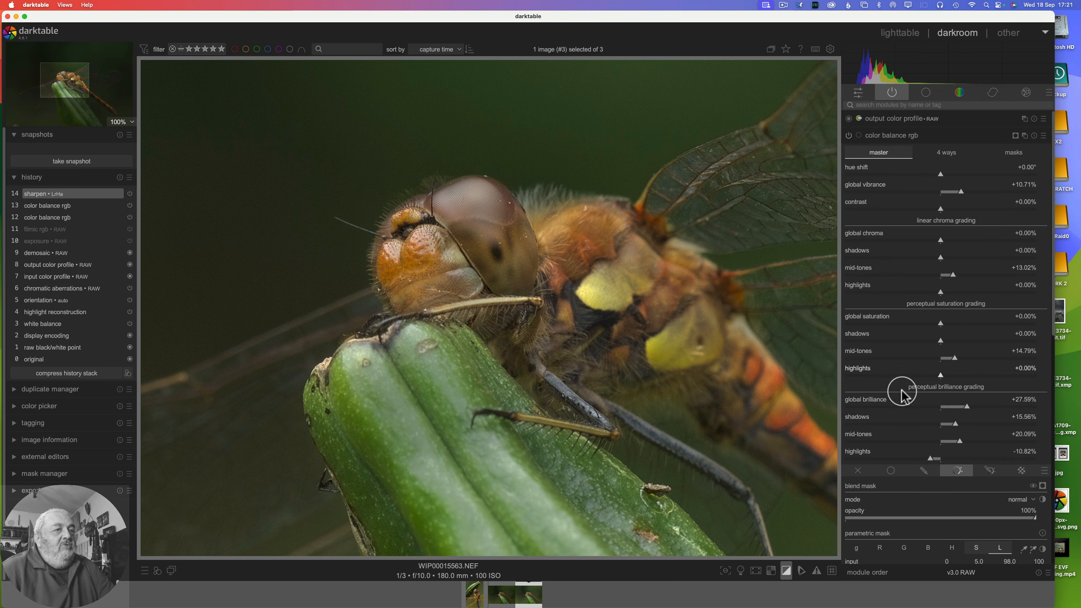
{"action": "left_click", "coordinate": [897, 138]}
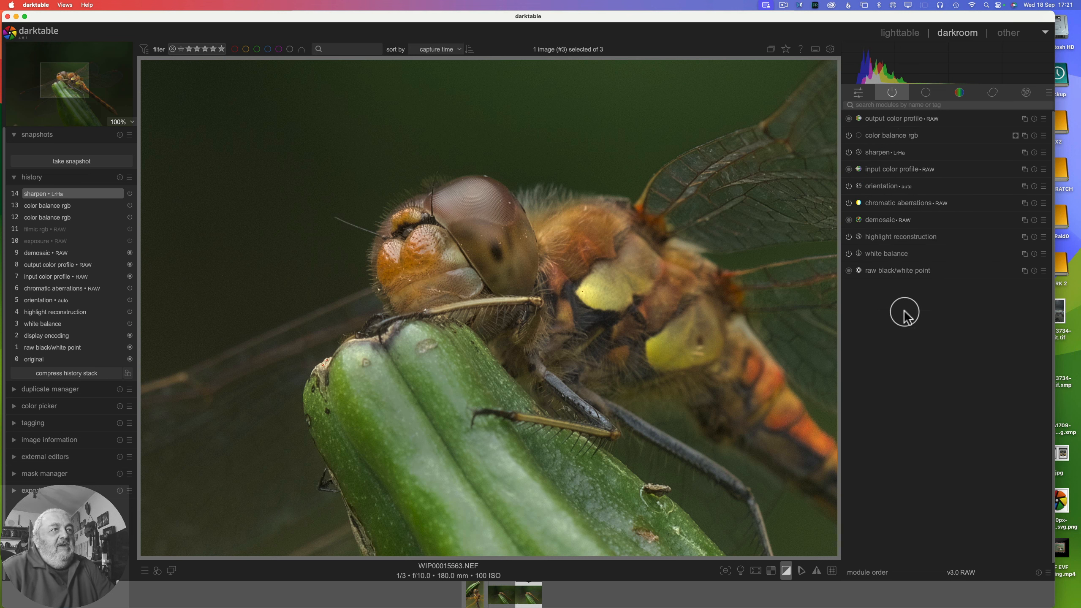
{"action": "left_click", "coordinate": [893, 255]}
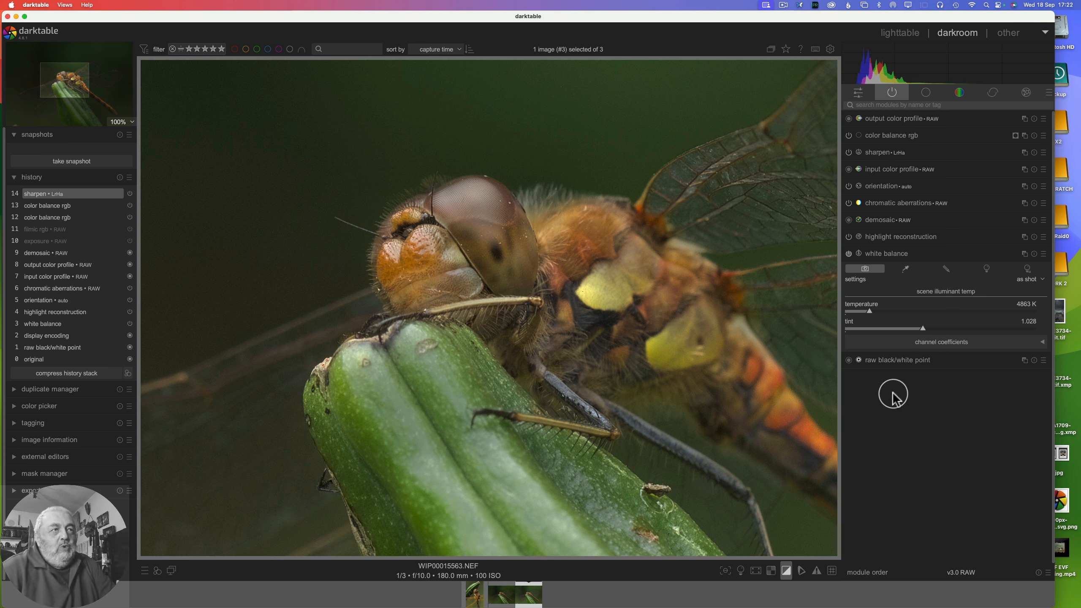
{"action": "left_click", "coordinate": [870, 313]}
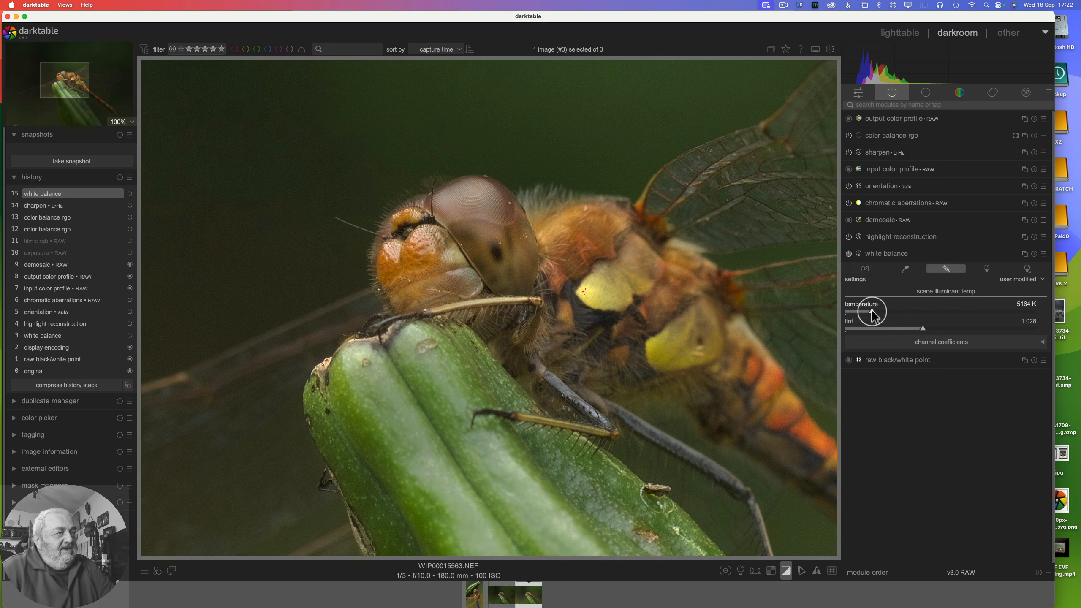
{"action": "left_click", "coordinate": [872, 312]}
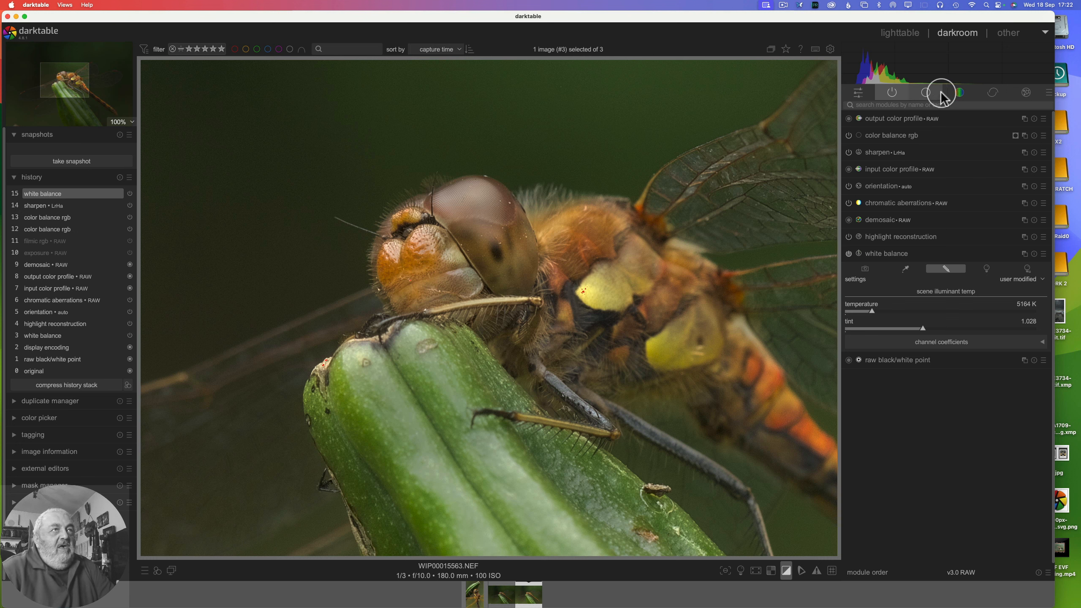
Step: Lower the perceptual brilliance highlights in color balance rgb to -15.23%
{"action": "left_click", "coordinate": [961, 95]}
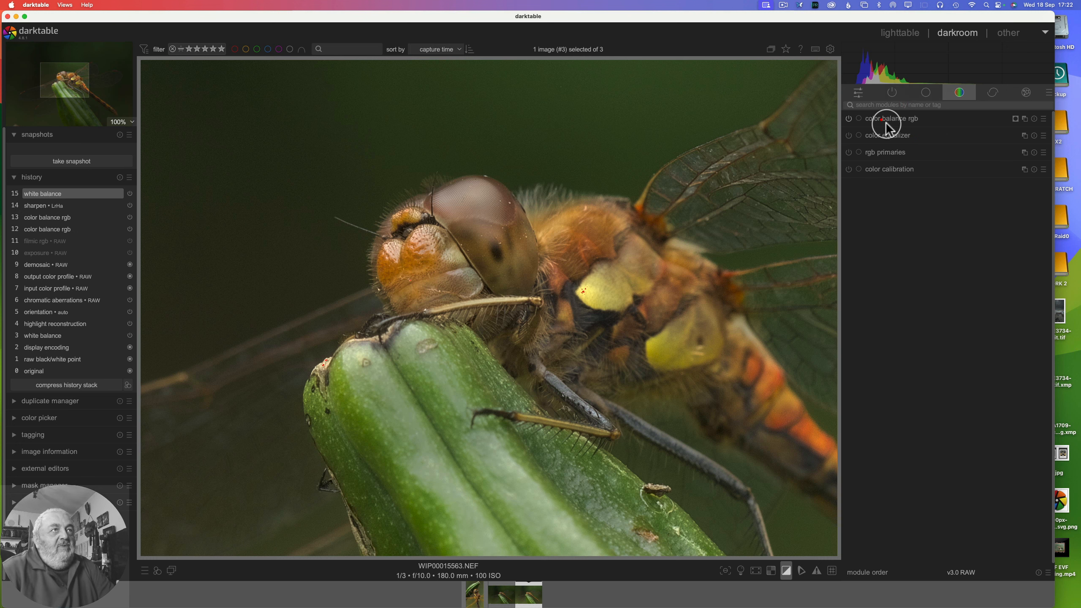
{"action": "left_click", "coordinate": [882, 121]}
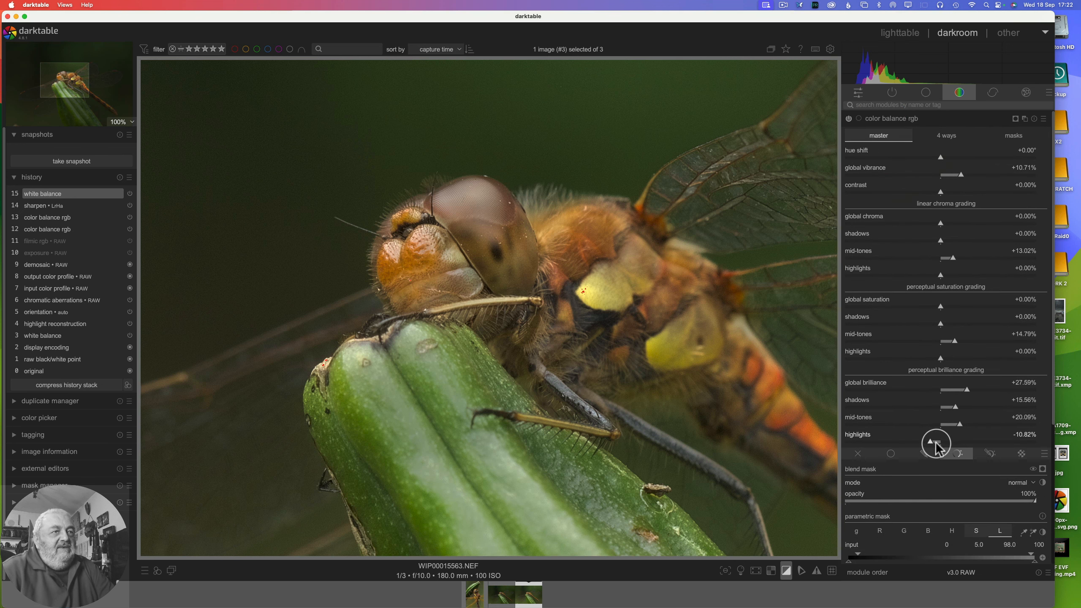
{"action": "left_click_drag", "start_coordinate": [930, 443], "coordinate": [930, 443]}
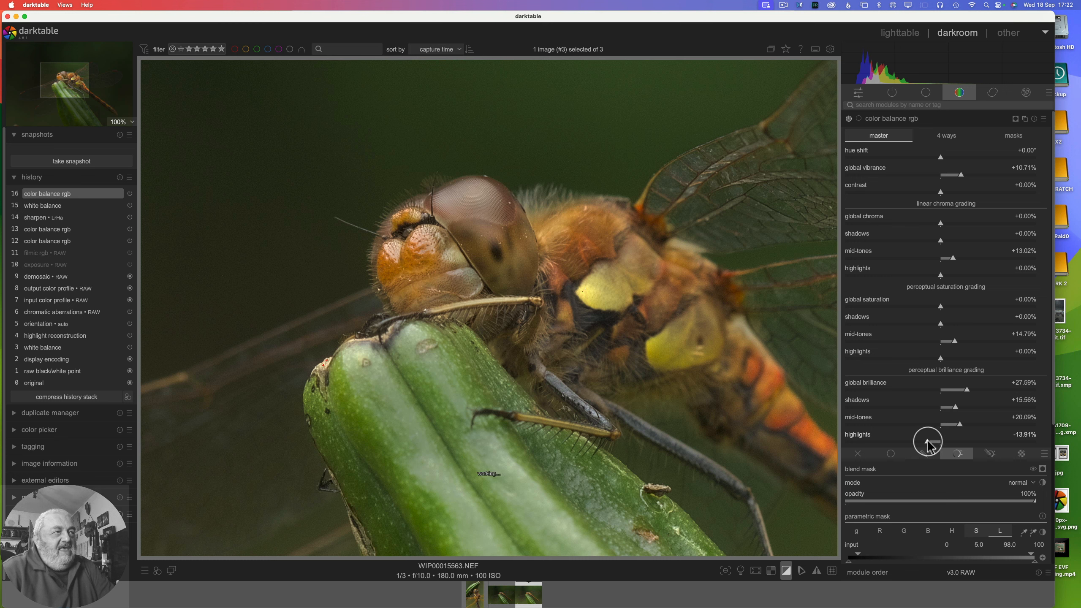
{"action": "left_click_drag", "start_coordinate": [928, 446], "coordinate": [929, 446]}
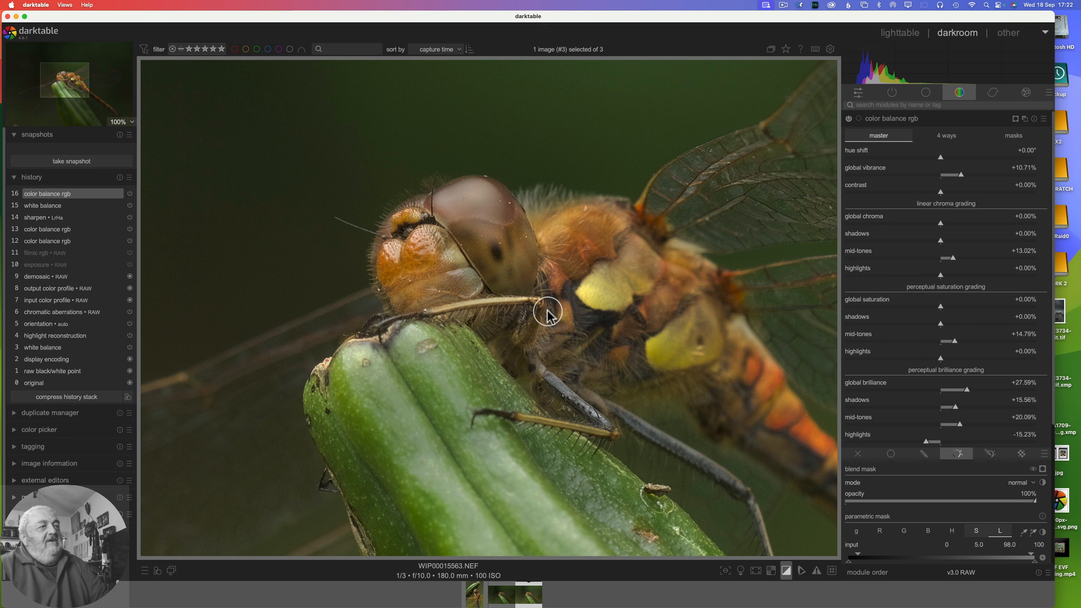
Step: Compare the whole photo with and without the color balance rgb adjustments
{"action": "scroll", "coordinate": [548, 314], "scroll_direction": "down", "scroll_amount": 3}
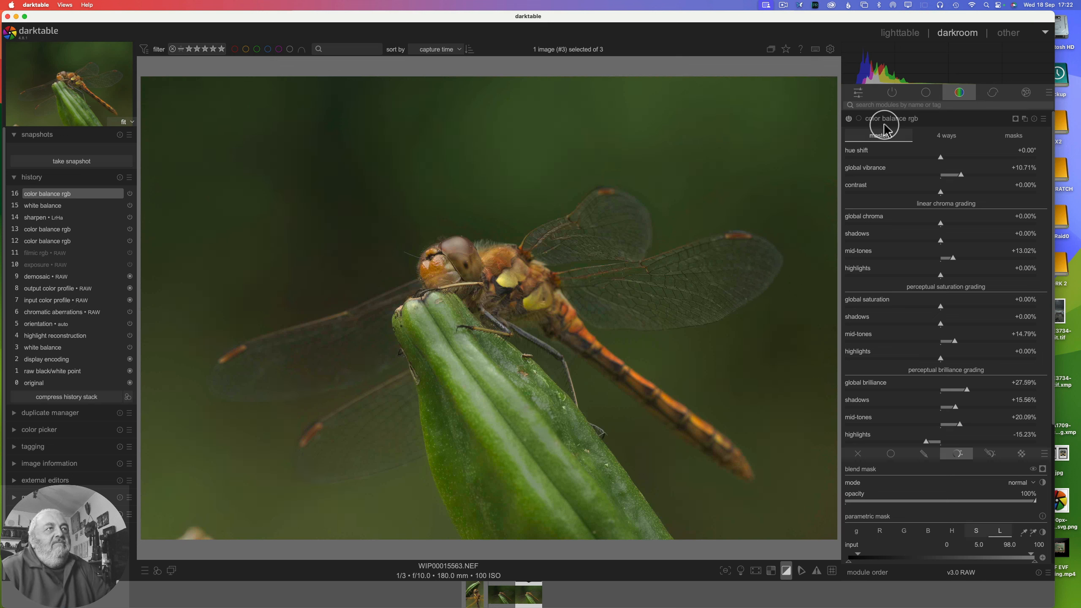
{"action": "left_click", "coordinate": [848, 121]}
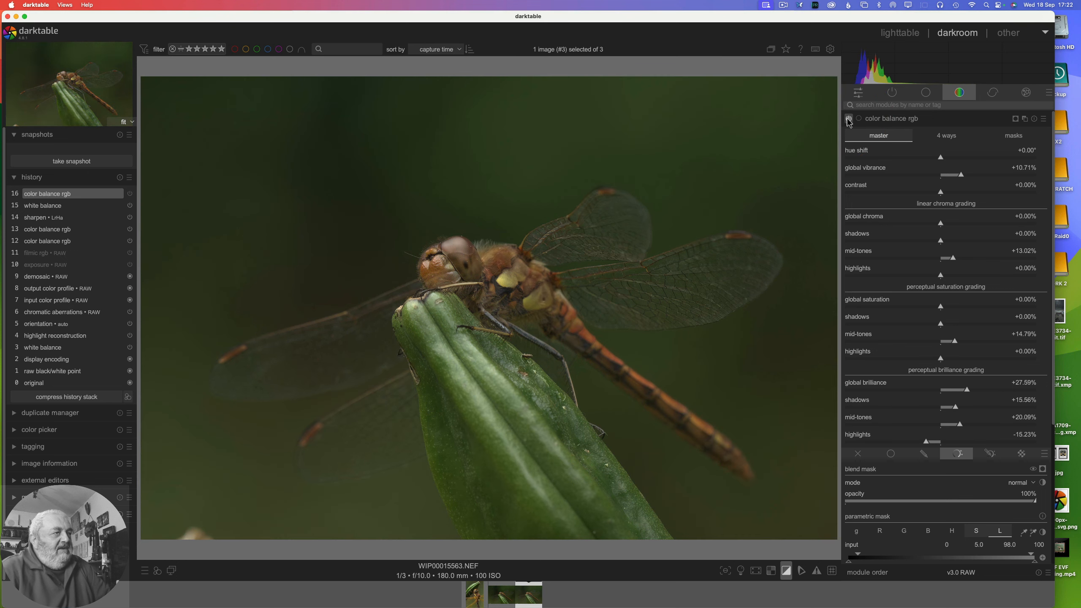
{"action": "left_click", "coordinate": [849, 120]}
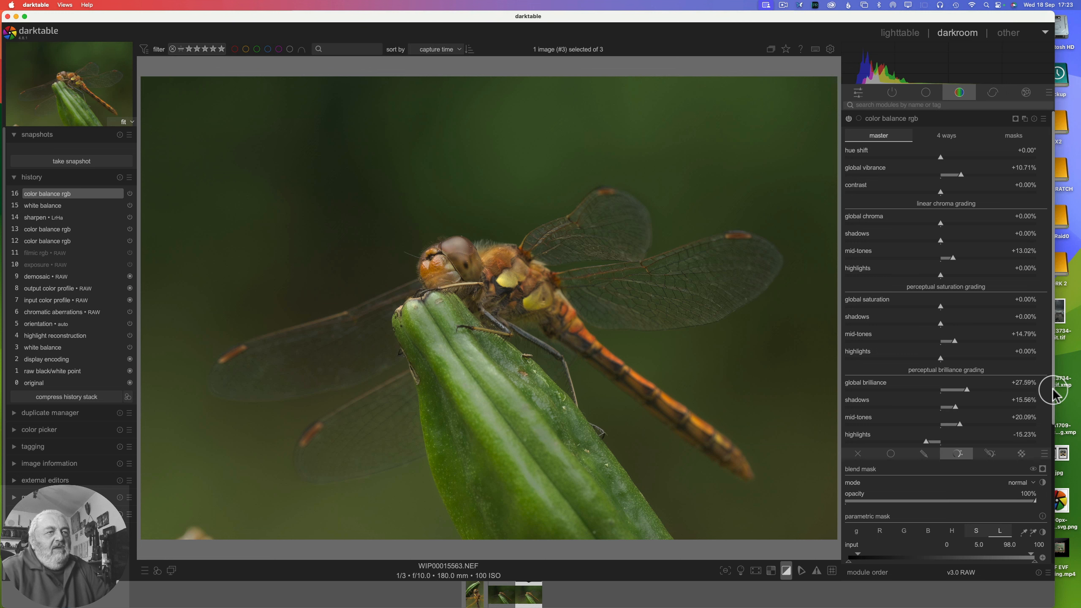
Step: Refine the color balance rgb mask with a 5.0 px feathering radius, 15.5 px blurring radius and -7% mask opacity, and collapse the module
{"action": "left_click_drag", "start_coordinate": [1053, 394], "coordinate": [1045, 520]}
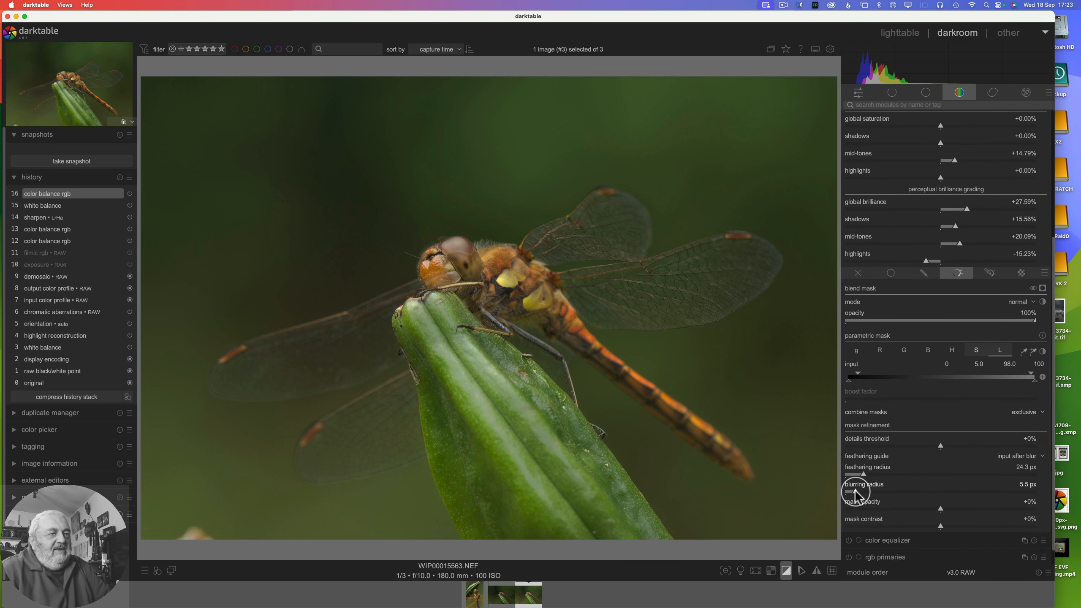
{"action": "mouse_move", "coordinate": [856, 491]}
{"action": "left_mouse_down"}
{"action": "mouse_move", "coordinate": [868, 494]}
{"action": "mouse_move", "coordinate": [864, 481]}
{"action": "left_mouse_up"}
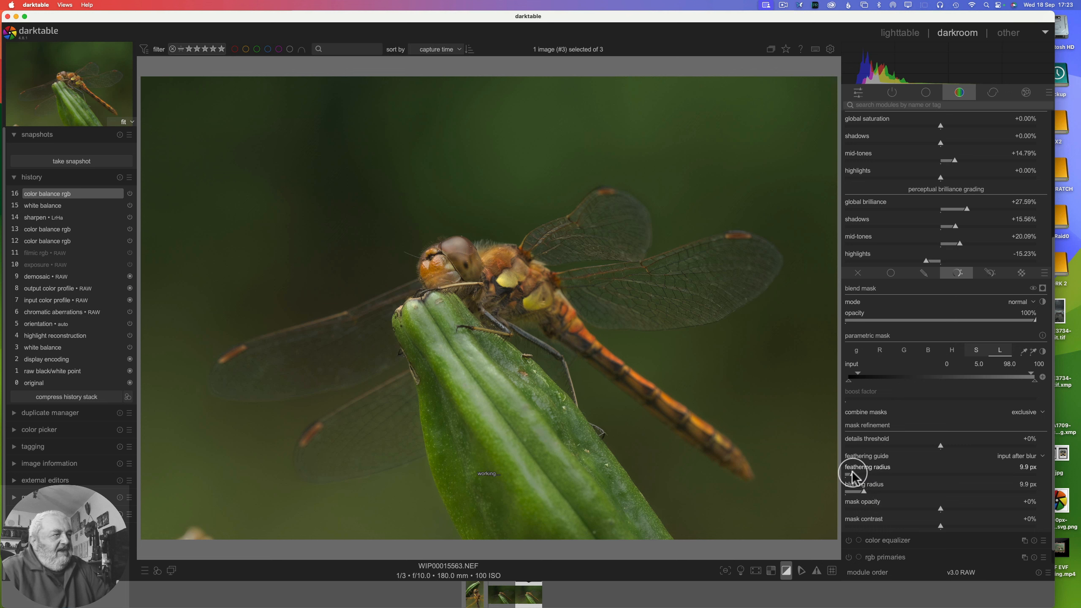
{"action": "left_click", "coordinate": [852, 473]}
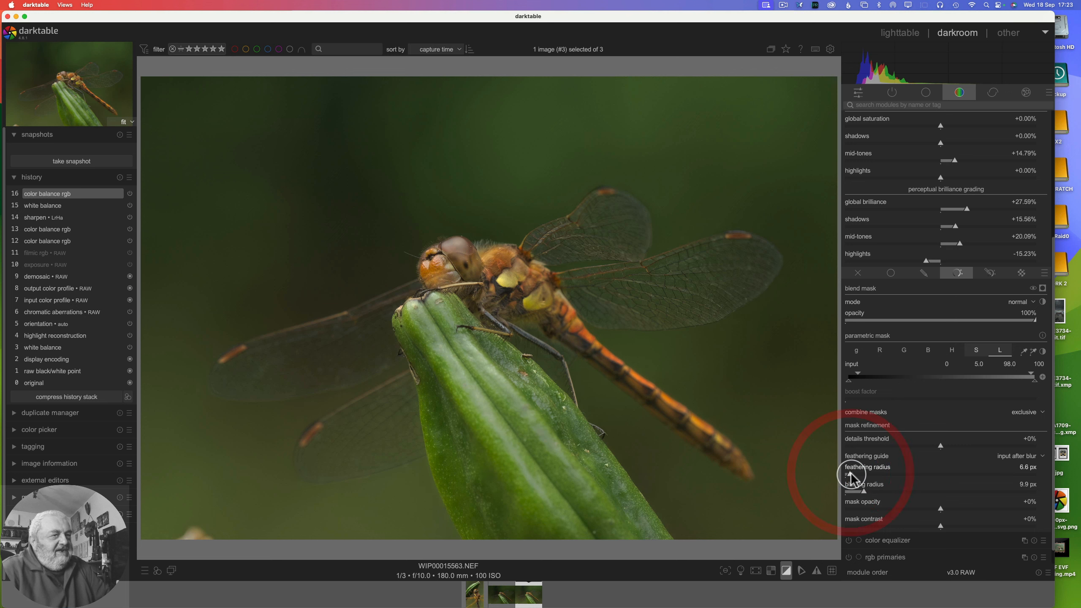
{"action": "left_click", "coordinate": [870, 492]}
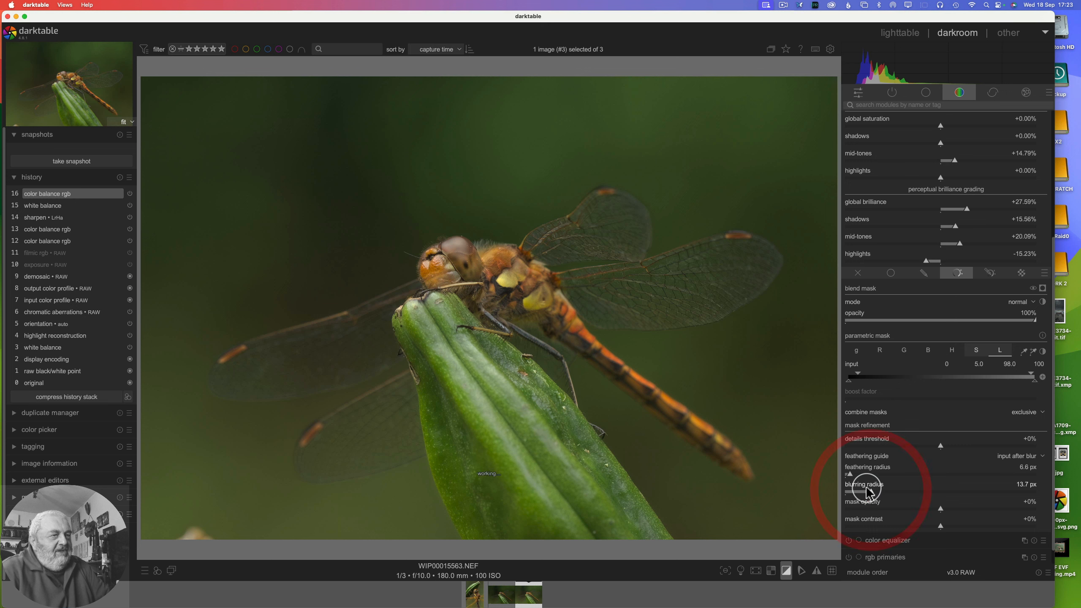
{"action": "left_click", "coordinate": [849, 474]}
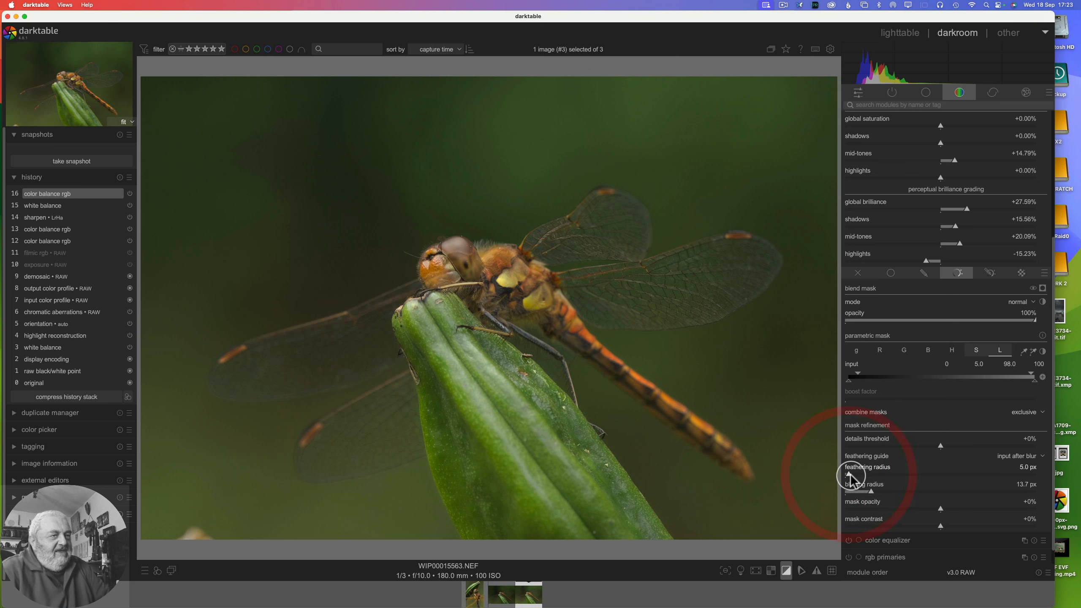
{"action": "left_click", "coordinate": [871, 493]}
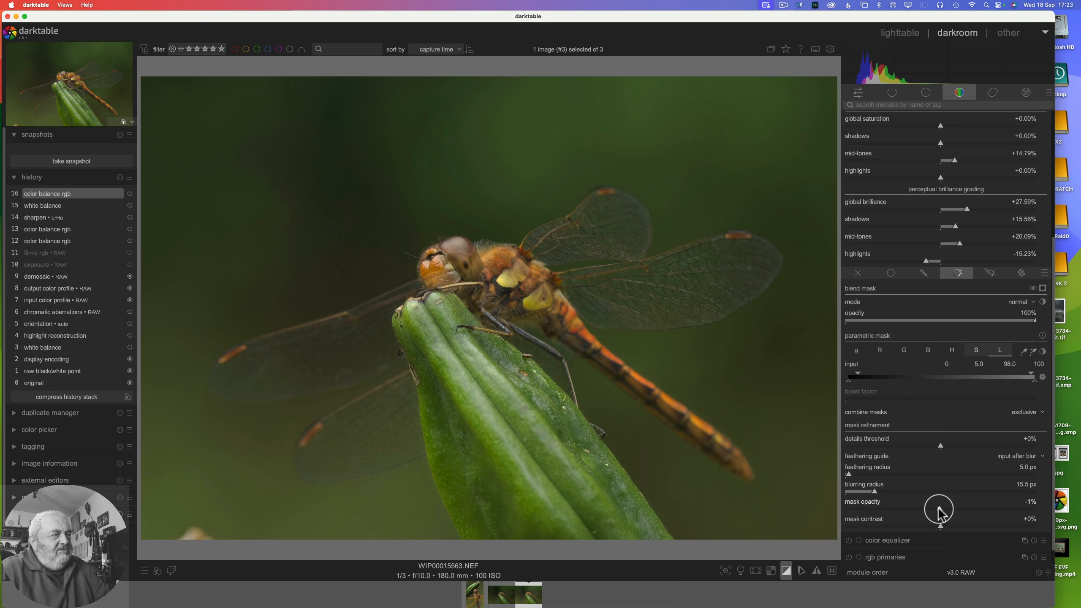
{"action": "mouse_move", "coordinate": [939, 514]}
{"action": "left_mouse_down"}
{"action": "mouse_move", "coordinate": [918, 509]}
{"action": "mouse_move", "coordinate": [929, 511]}
{"action": "left_mouse_up"}
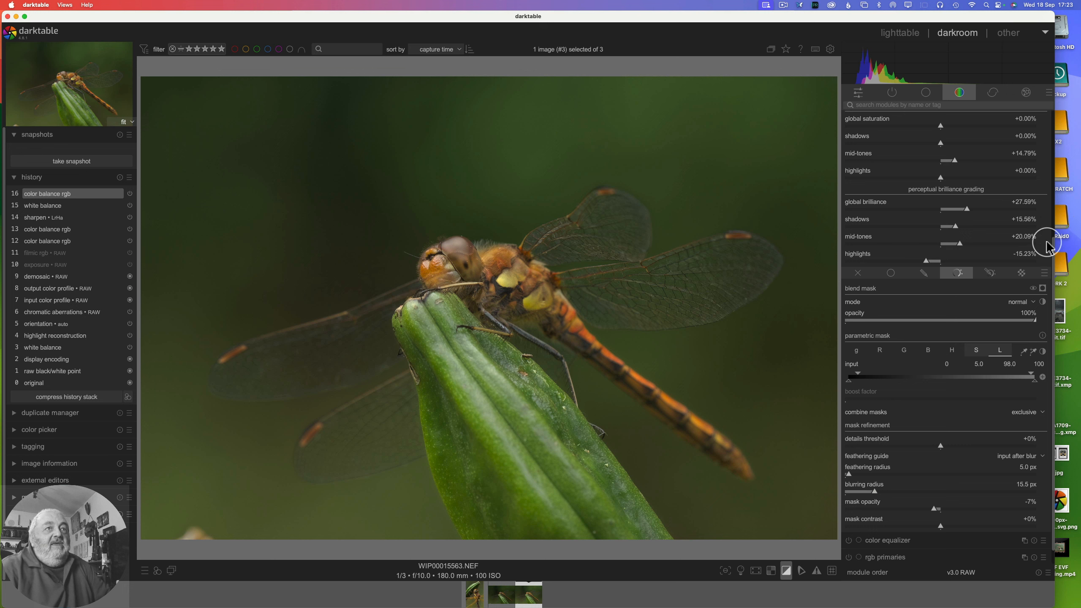
{"action": "left_click_drag", "start_coordinate": [1053, 262], "coordinate": [1056, 110]}
{"action": "left_click", "coordinate": [895, 118]}
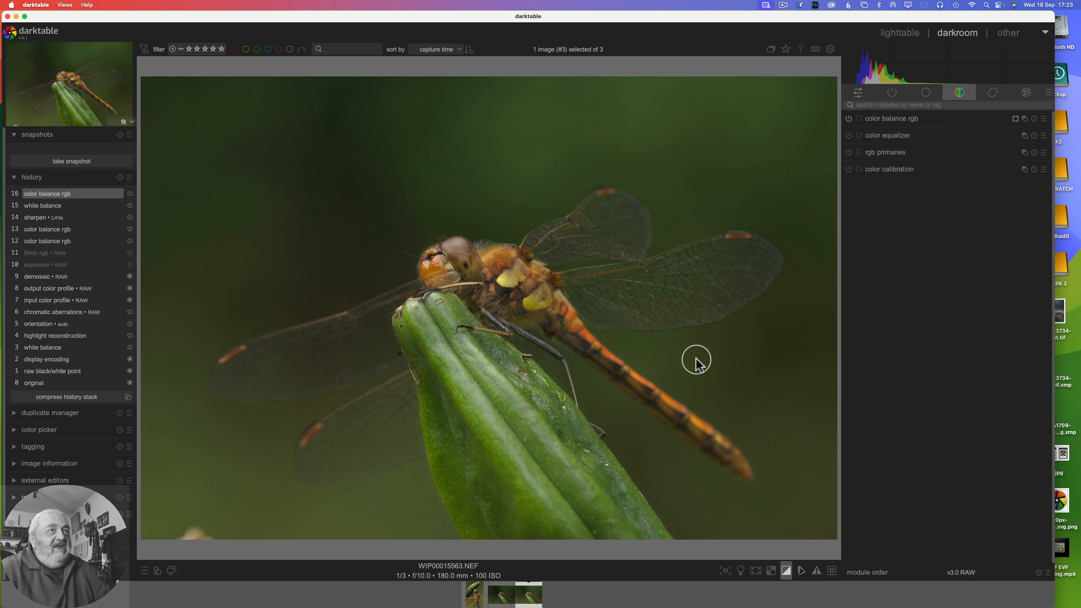
Step: Enable color equalizer, sample the seed pod's green with the picker and set node placement to +6° to match it
{"action": "left_click", "coordinate": [849, 137]}
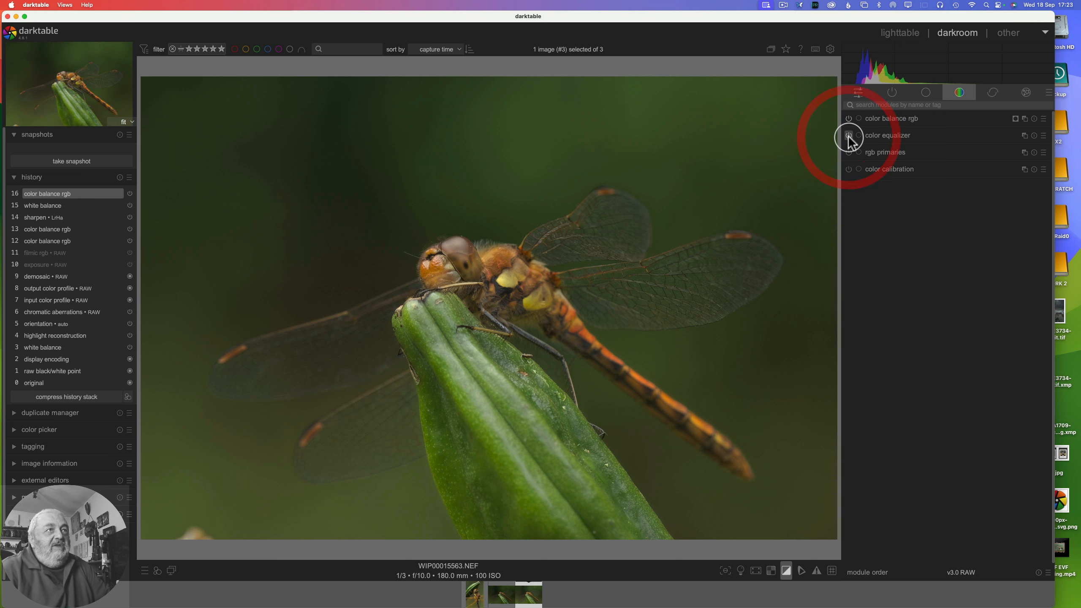
{"action": "left_click", "coordinate": [896, 138]}
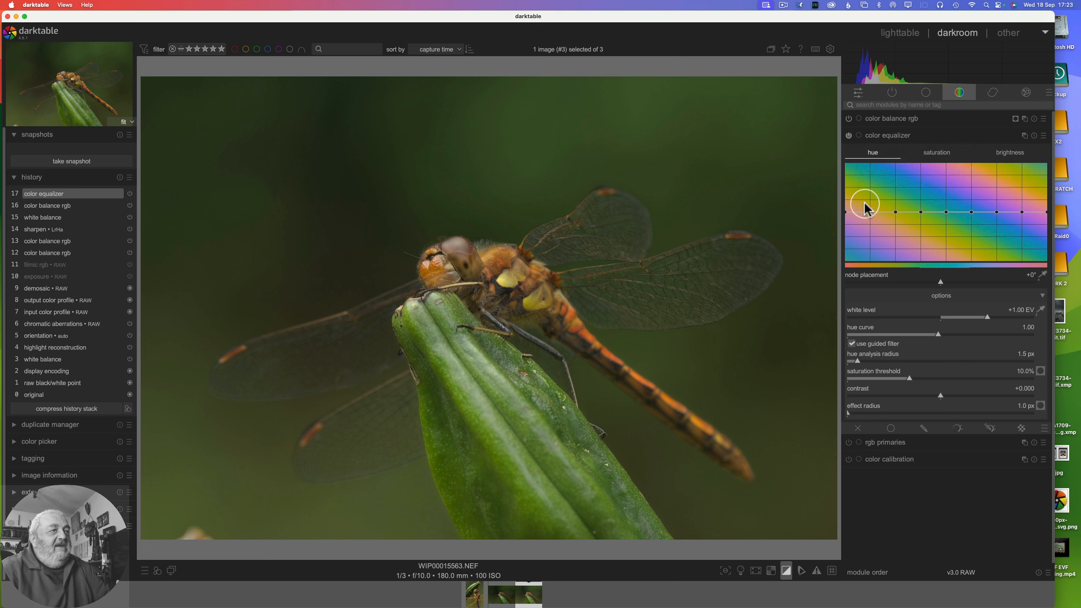
{"action": "left_click", "coordinate": [1043, 276]}
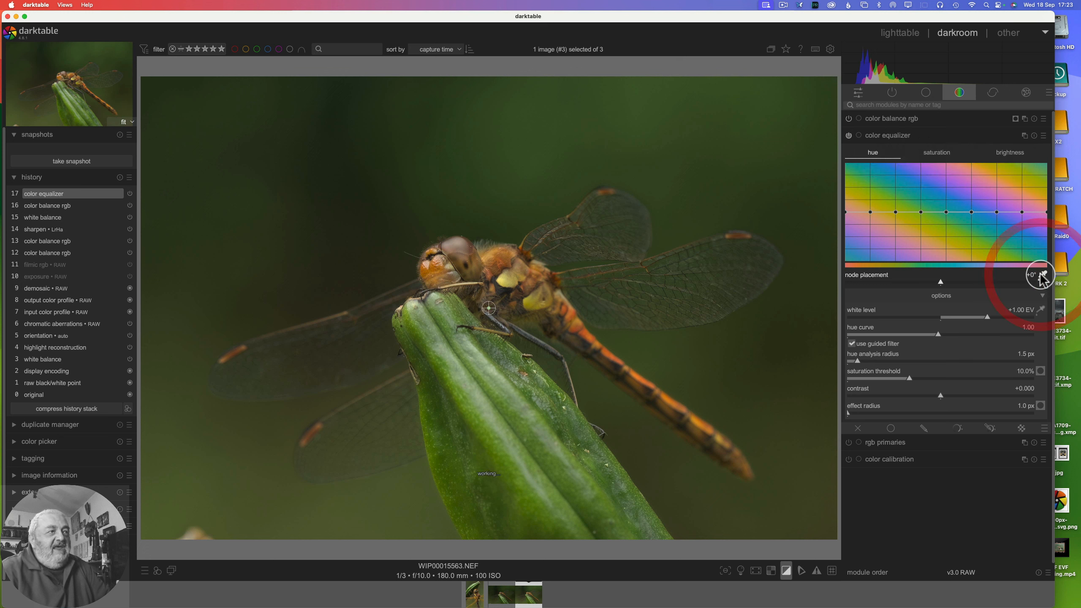
{"action": "left_click", "coordinate": [540, 429]}
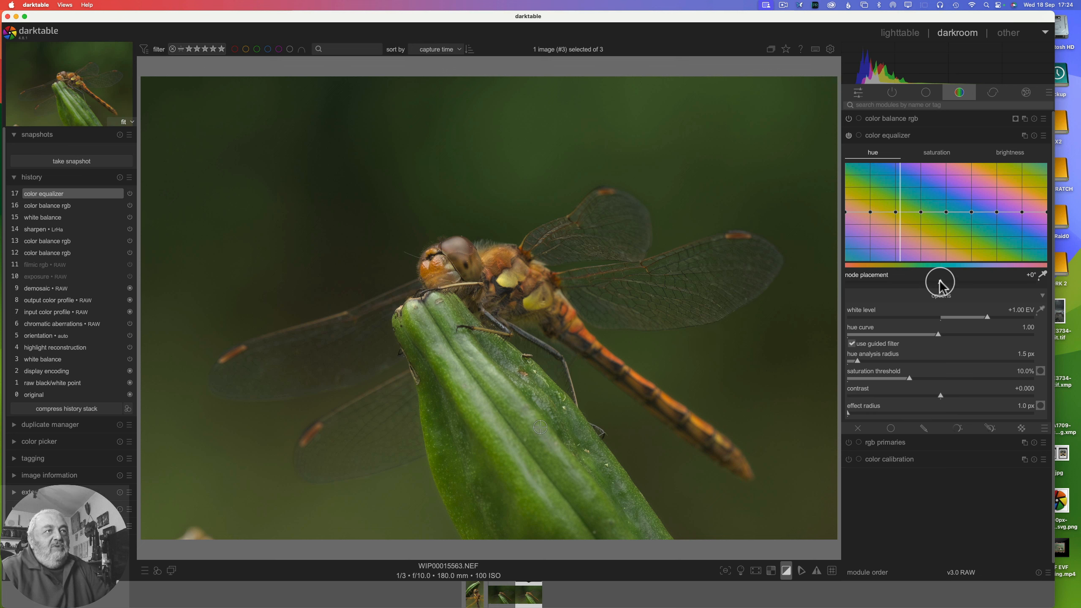
{"action": "left_click_drag", "start_coordinate": [939, 284], "coordinate": [955, 287]}
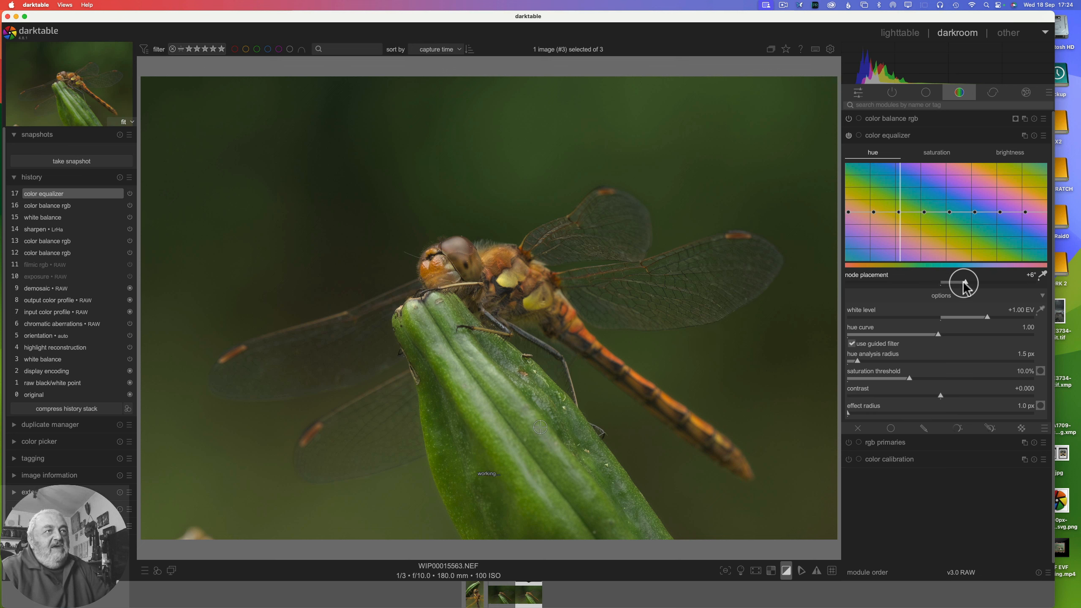
{"action": "left_click", "coordinate": [966, 282]}
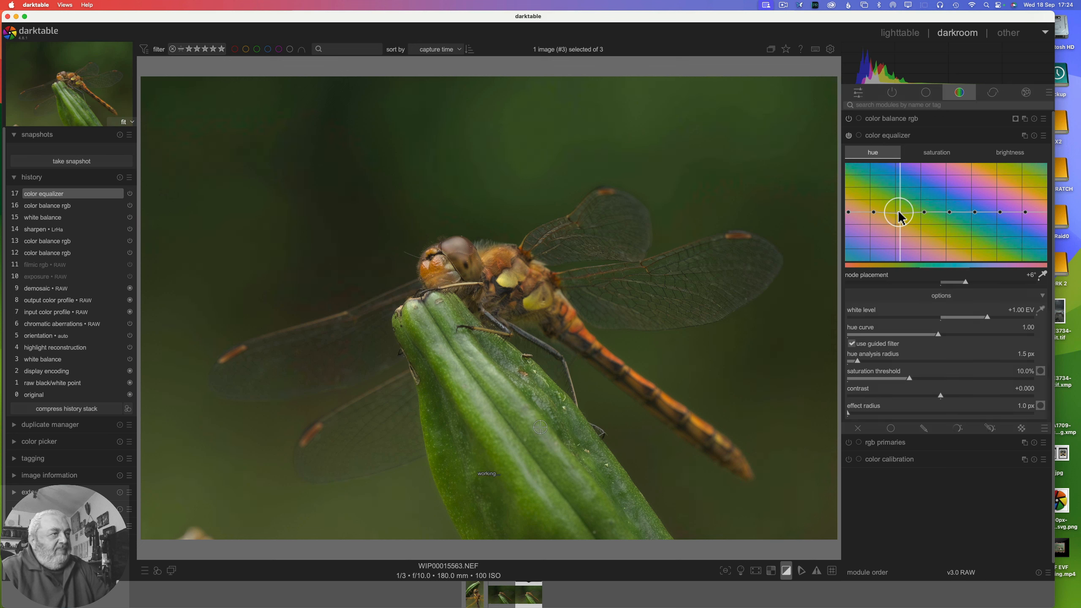
Step: Slightly raise the sampled green's node on both the hue and brightness curves of color equalizer
{"action": "left_click_drag", "start_coordinate": [901, 211], "coordinate": [901, 210]}
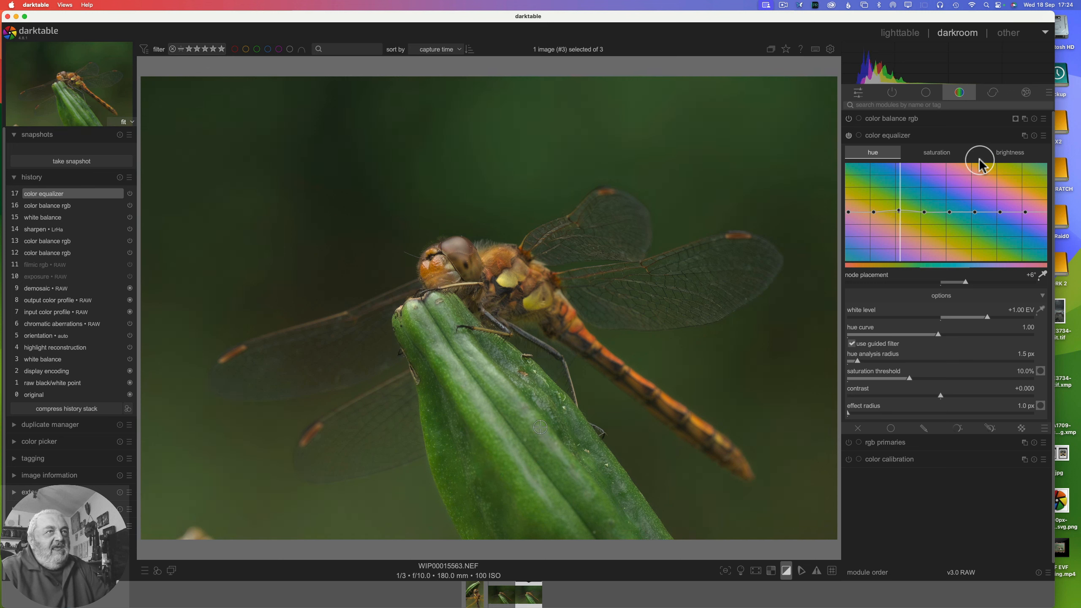
{"action": "left_click", "coordinate": [1014, 157]}
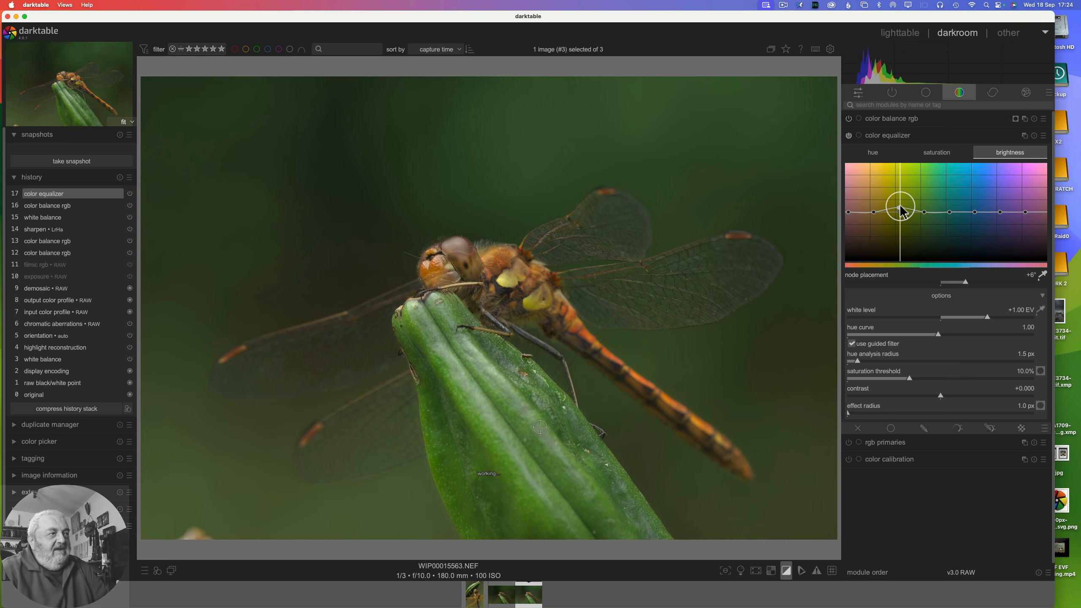
{"action": "left_click", "coordinate": [901, 208]}
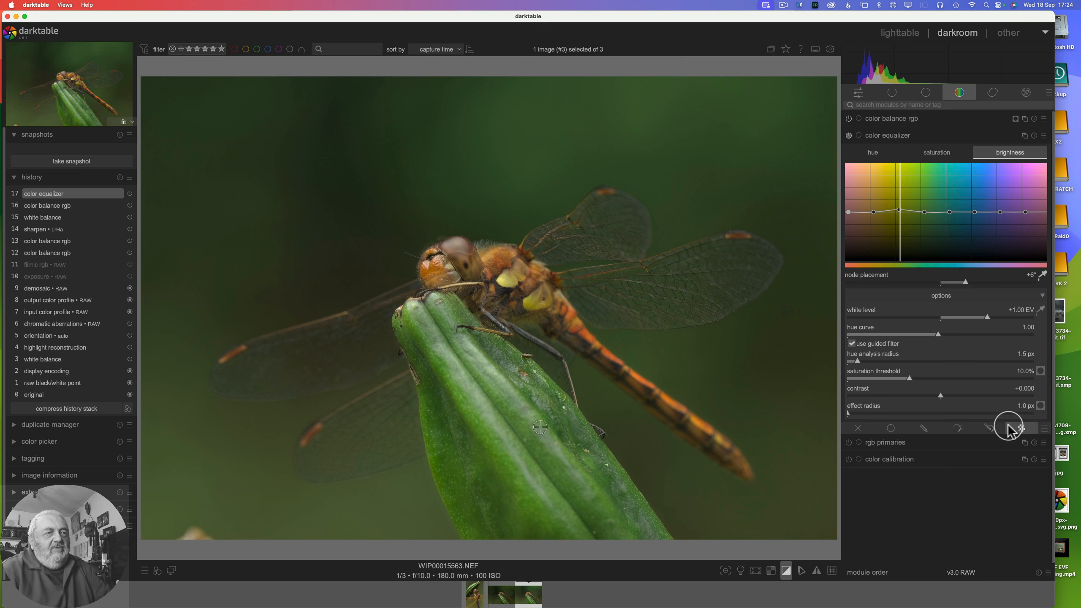
Step: Add a drawn and parametric mask to color equalizer and paint over the green seed pod with a continuous brush sized about 21%
{"action": "left_click", "coordinate": [990, 428]}
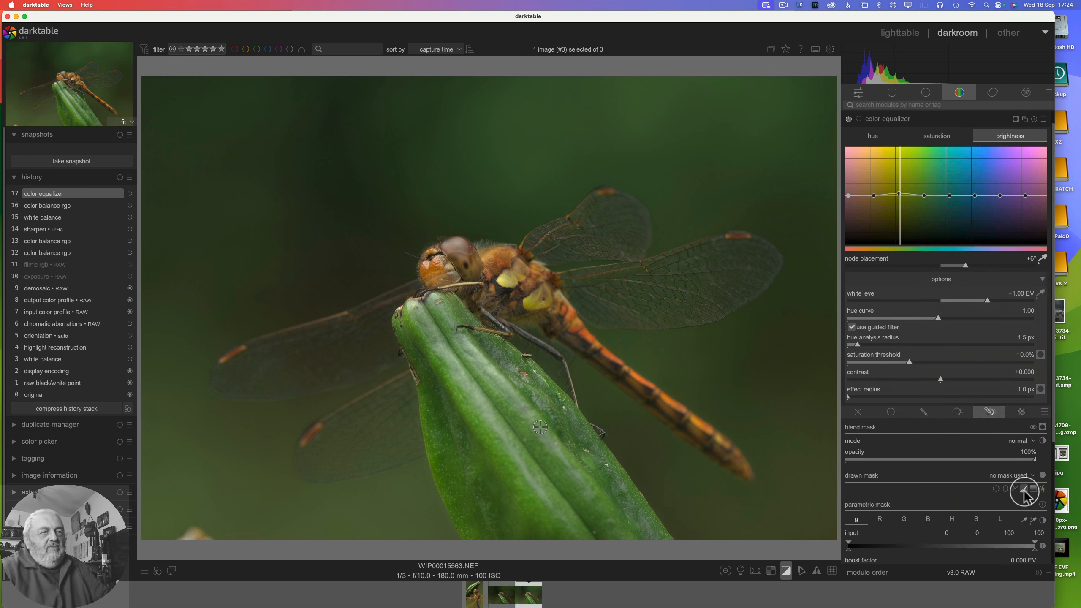
{"action": "key", "text": "ctrl"}
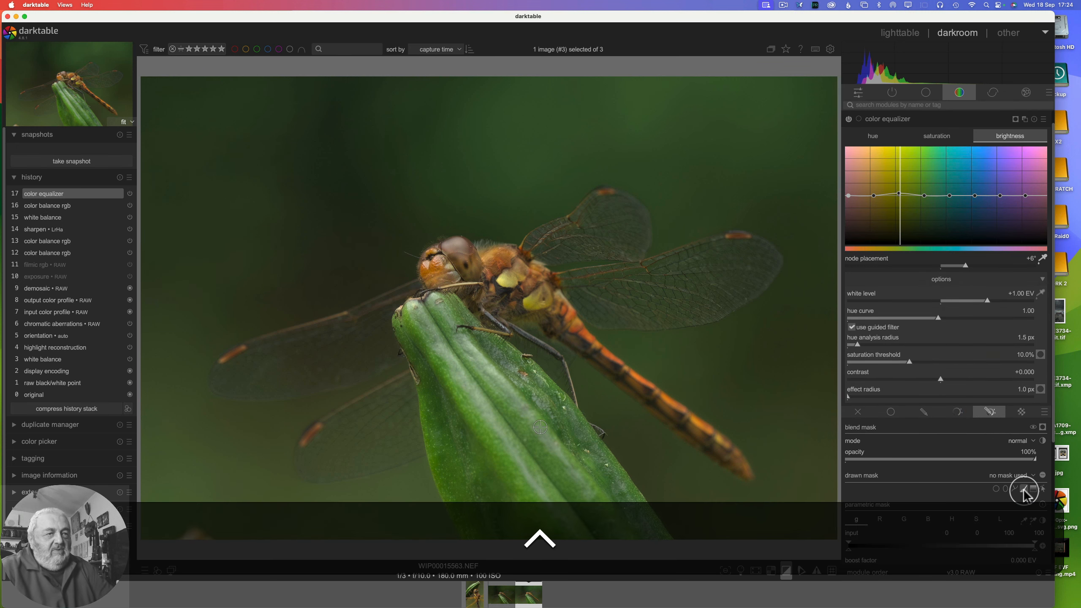
{"action": "left_click", "coordinate": [1024, 490], "text": "ctrl"}
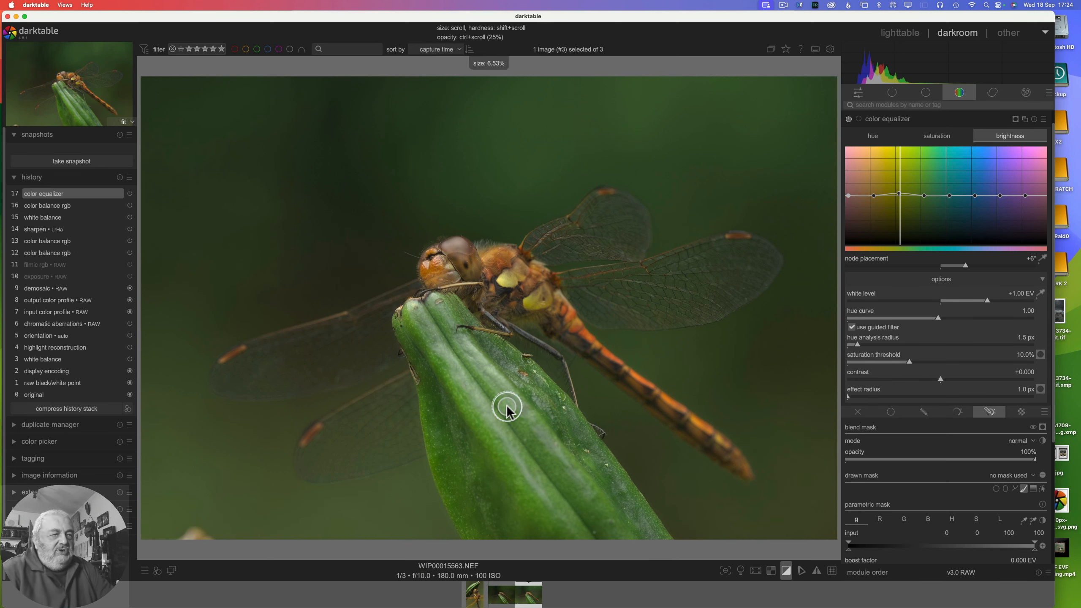
{"action": "scroll", "coordinate": [509, 412], "scroll_direction": "up", "scroll_amount": 12}
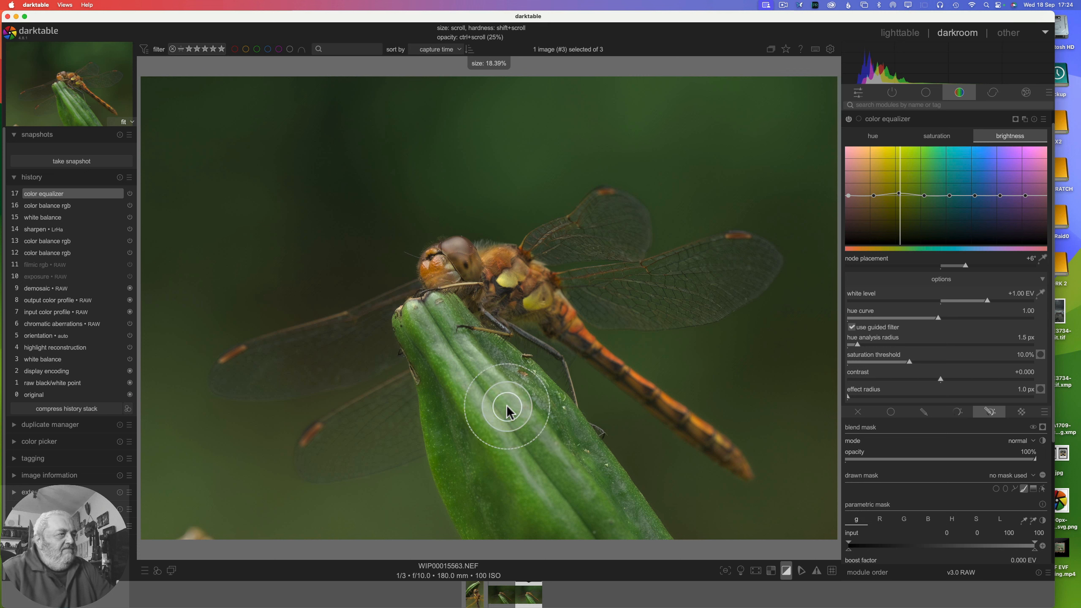
{"action": "scroll", "coordinate": [509, 412], "scroll_direction": "down", "scroll_amount": 2}
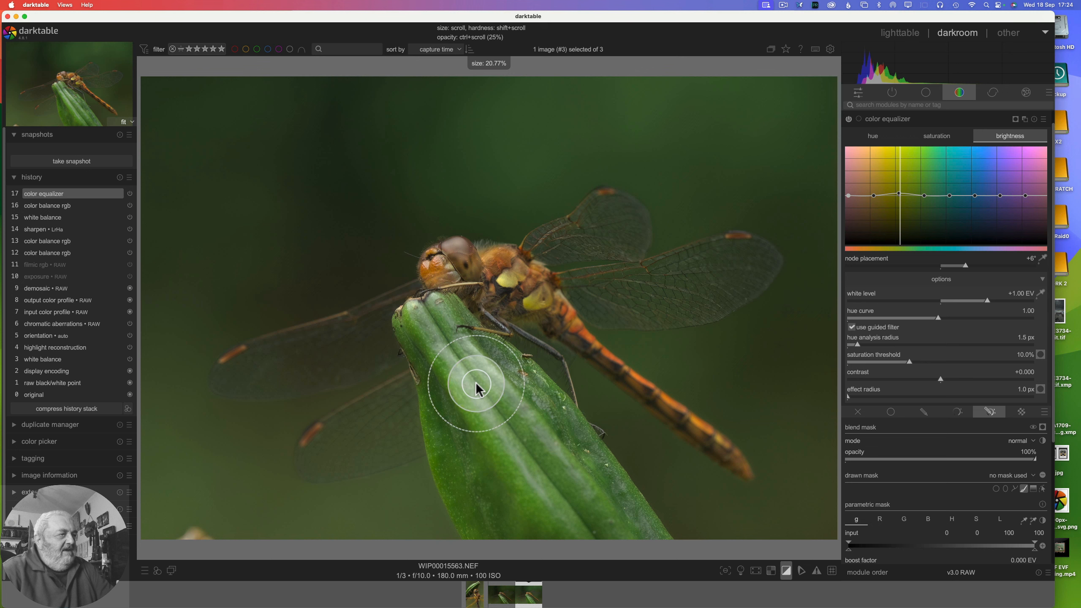
{"action": "mouse_move", "coordinate": [476, 383]}
{"action": "left_mouse_down"}
{"action": "mouse_move", "coordinate": [533, 461]}
{"action": "mouse_move", "coordinate": [498, 424]}
{"action": "mouse_move", "coordinate": [569, 483]}
{"action": "mouse_move", "coordinate": [571, 494]}
{"action": "mouse_move", "coordinate": [545, 494]}
{"action": "mouse_move", "coordinate": [482, 408]}
{"action": "mouse_move", "coordinate": [593, 526]}
{"action": "mouse_move", "coordinate": [551, 501]}
{"action": "mouse_move", "coordinate": [565, 522]}
{"action": "mouse_move", "coordinate": [576, 529]}
{"action": "mouse_move", "coordinate": [529, 452]}
{"action": "left_mouse_up"}
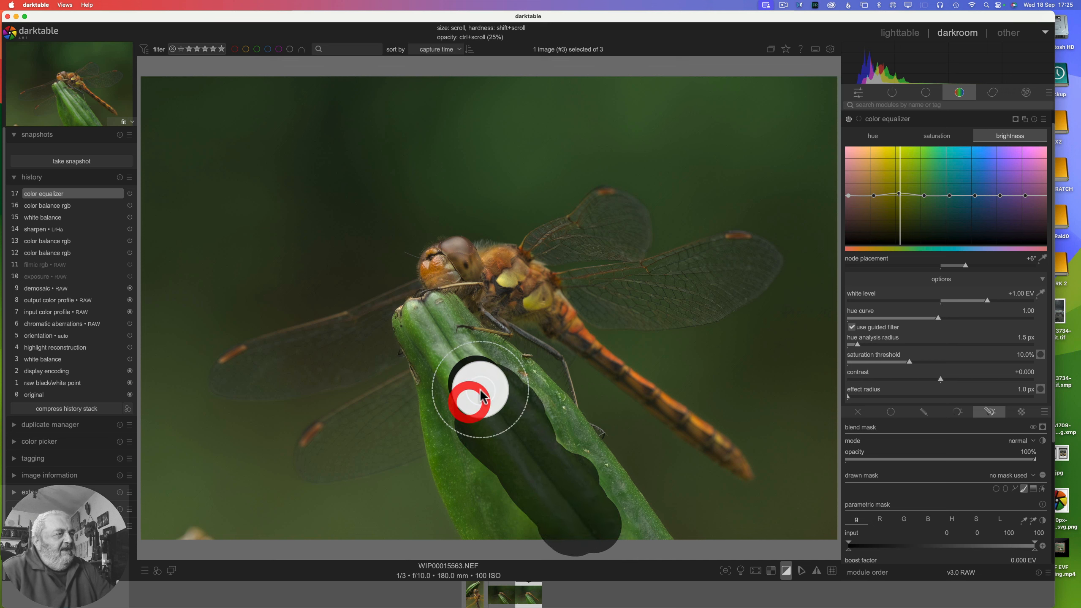
{"action": "left_click_drag", "start_coordinate": [482, 396], "coordinate": [462, 439]}
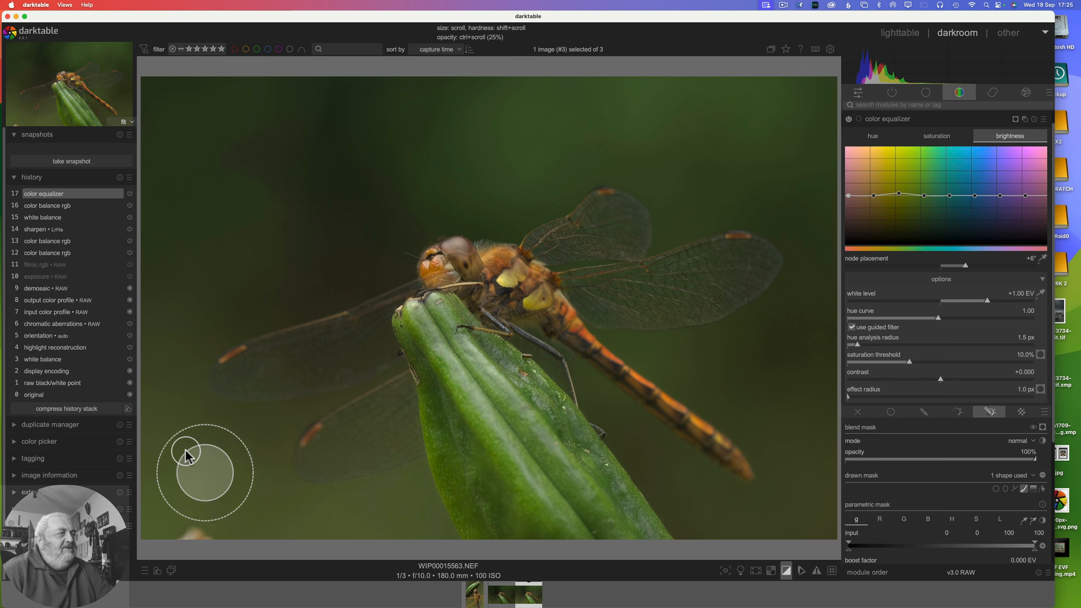
{"action": "left_click", "coordinate": [489, 309]}
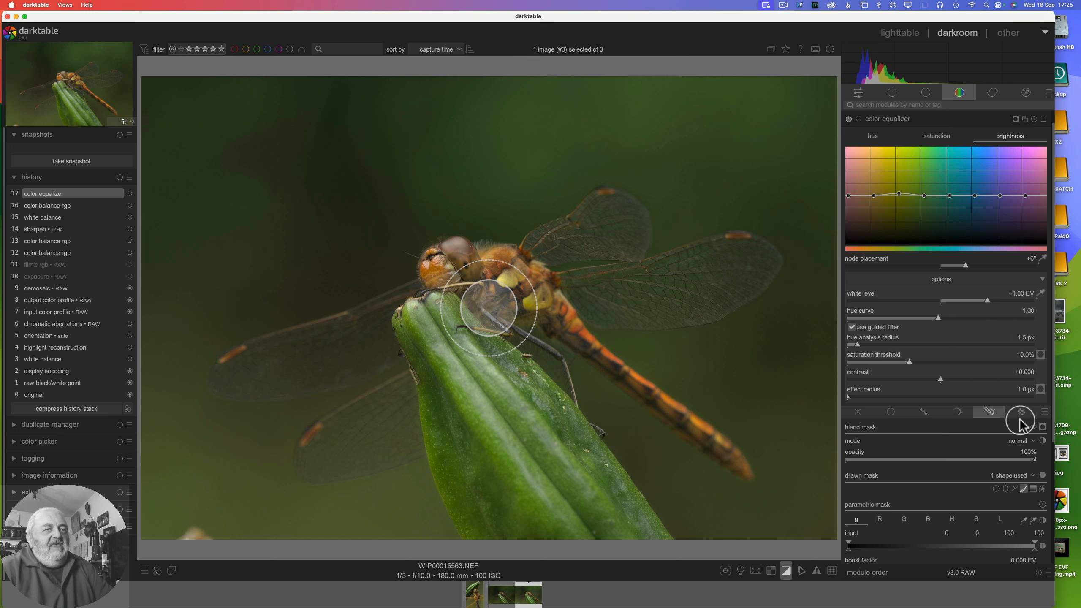
{"action": "left_click", "coordinate": [1043, 490]}
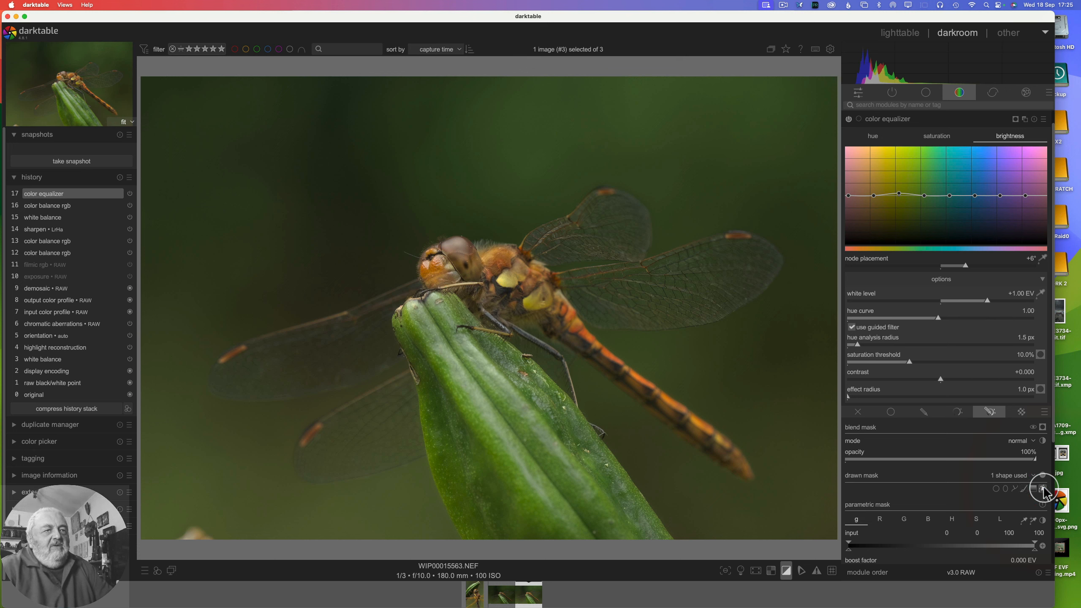